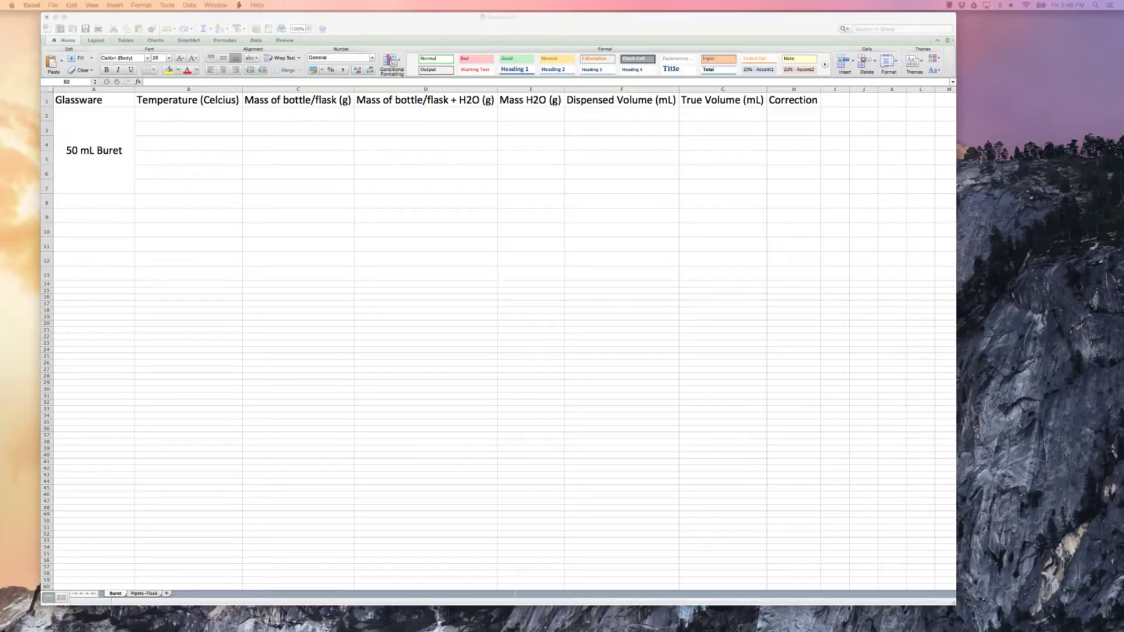
Add the unit (mL) to the Correction column header so it reads "Correction(mL)"
left_click(790, 101)
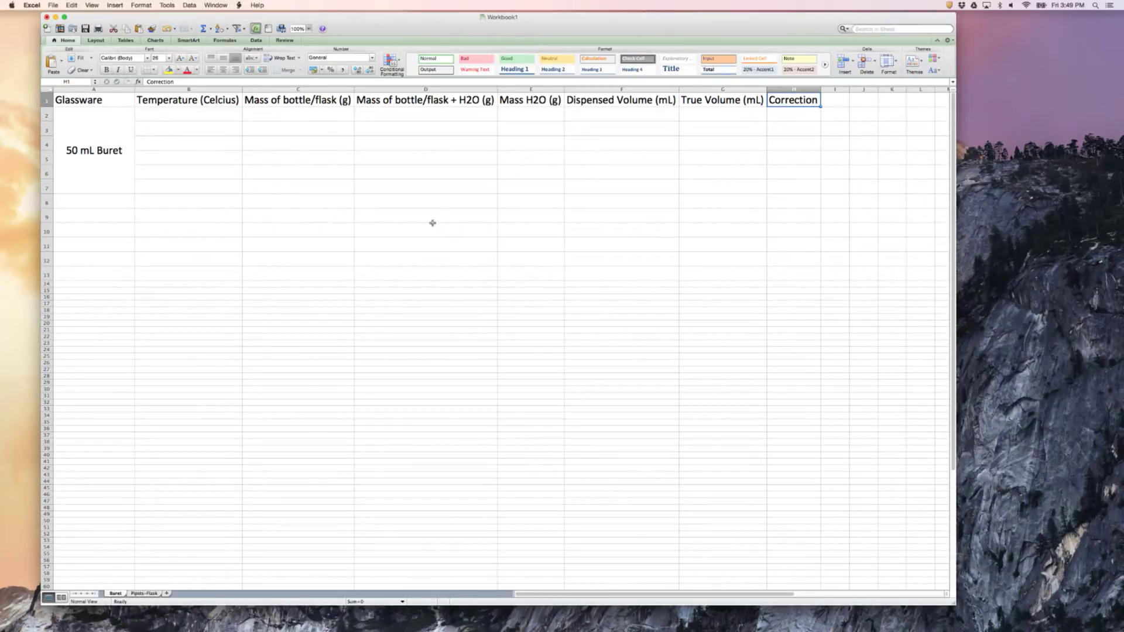
left_click(181, 82)
type("(mL")
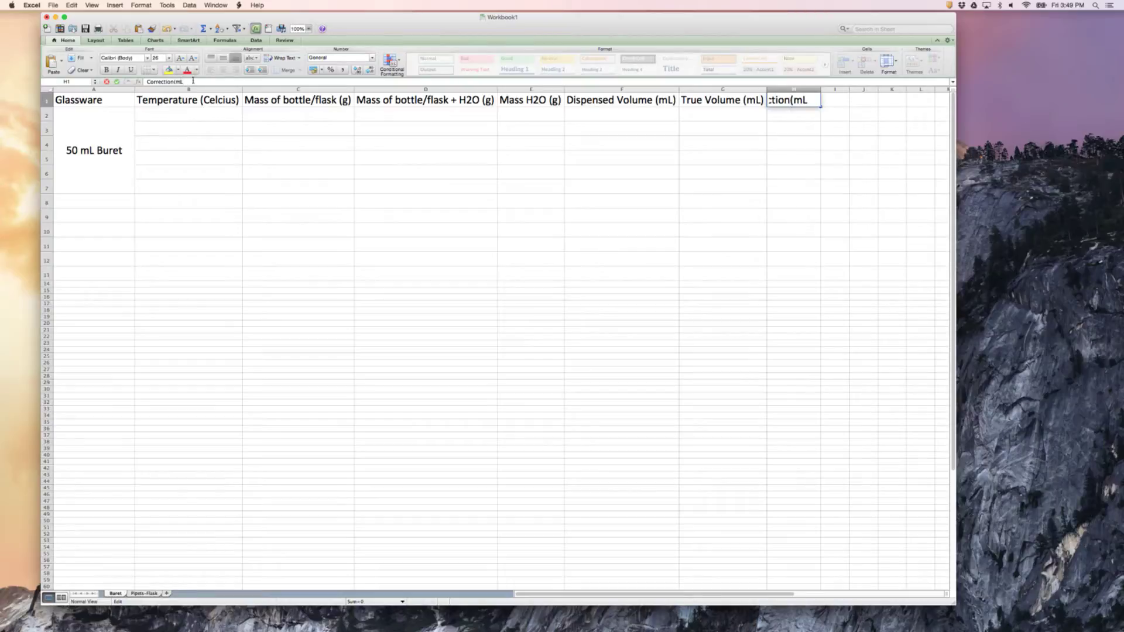
type(")")
left_click(216, 163)
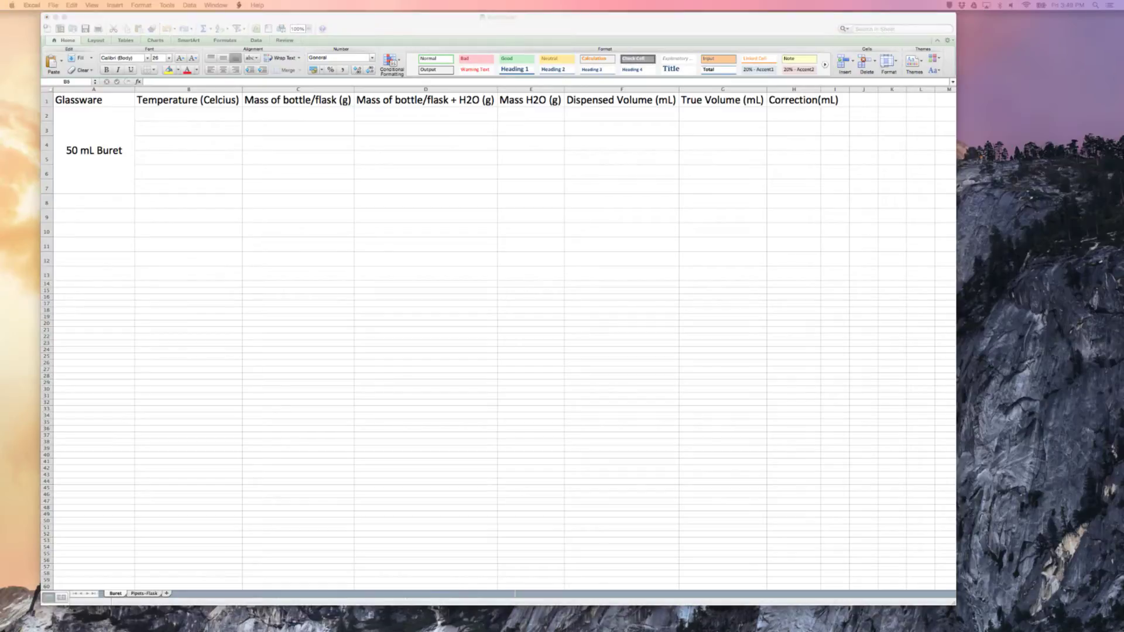
left_click(296, 375)
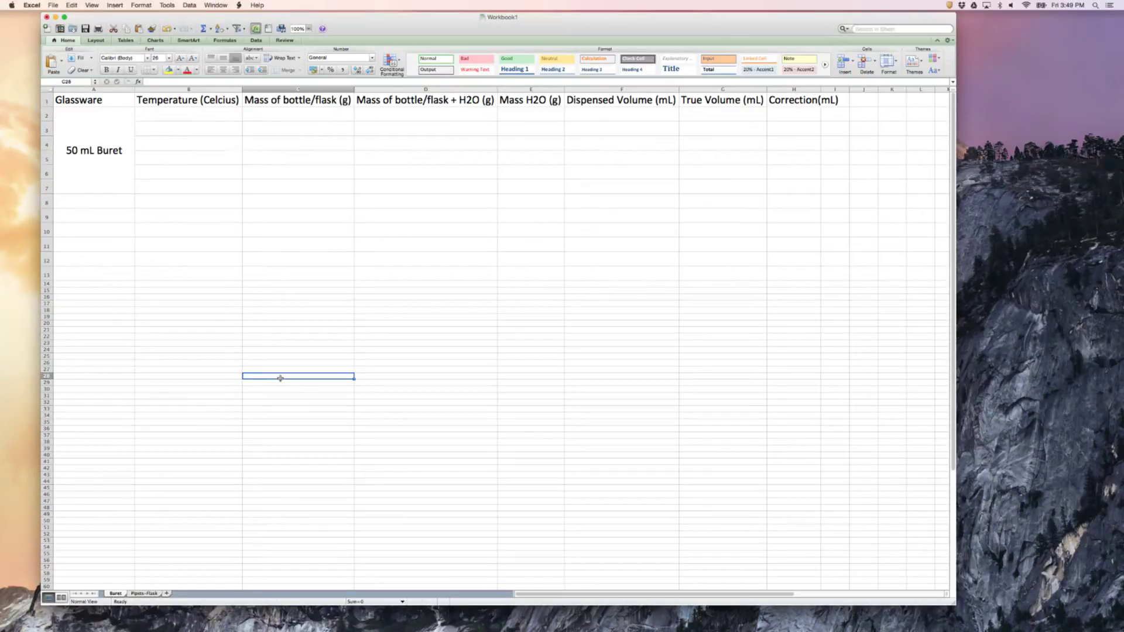
Enter a temperature of 24.0 in B2 and format the cell to one decimal place
left_click(163, 119)
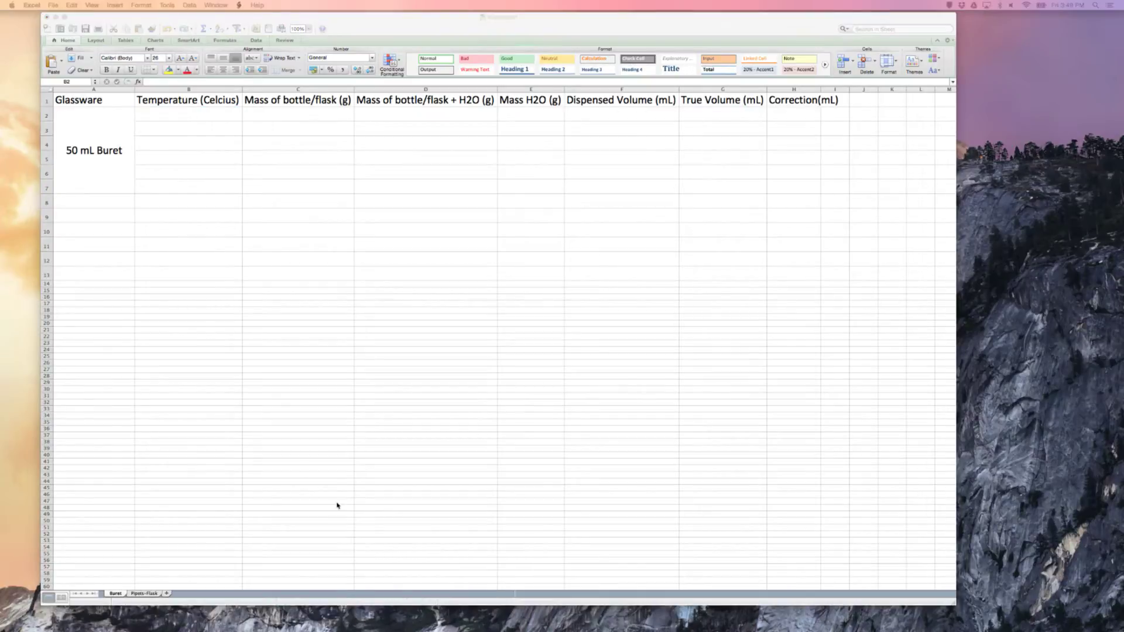
left_click(140, 117)
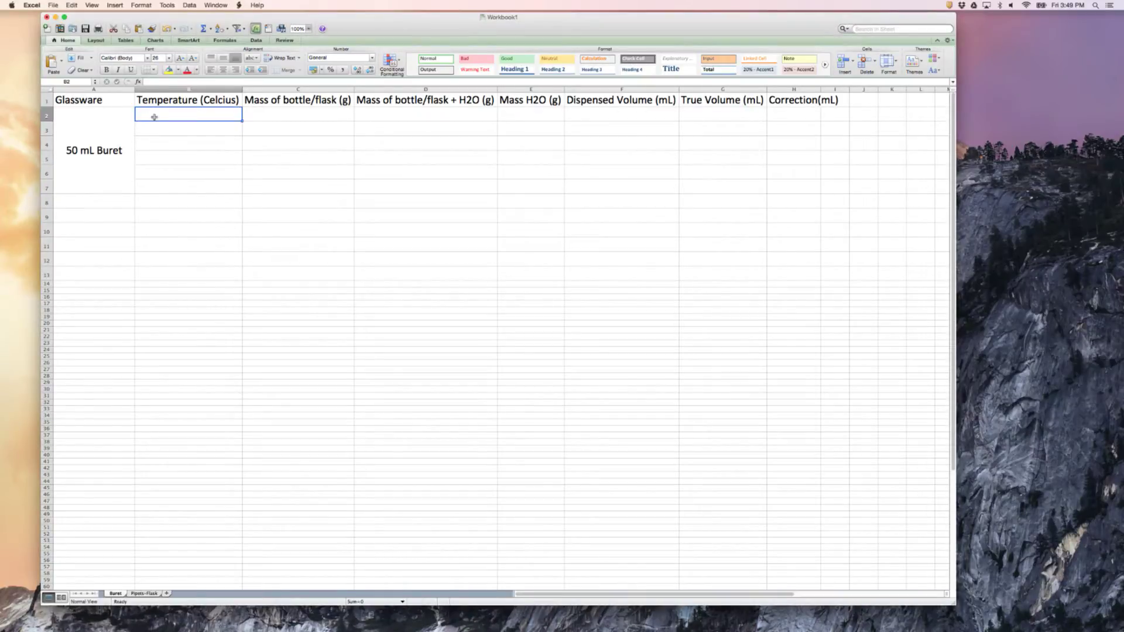
type("24.0")
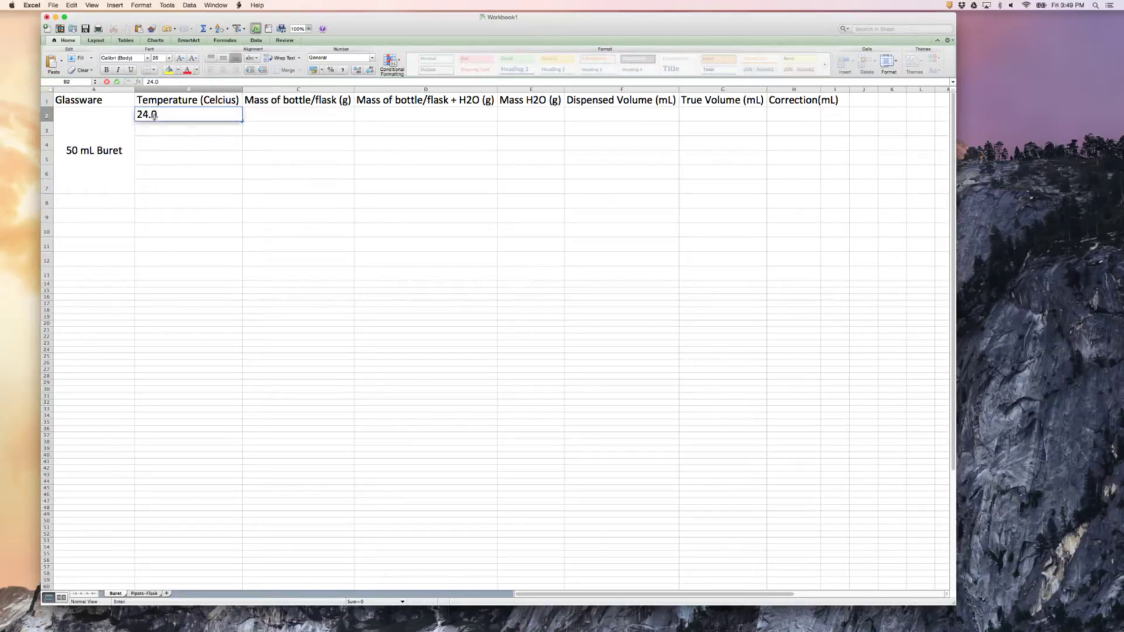
key("Return")
left_click(176, 115)
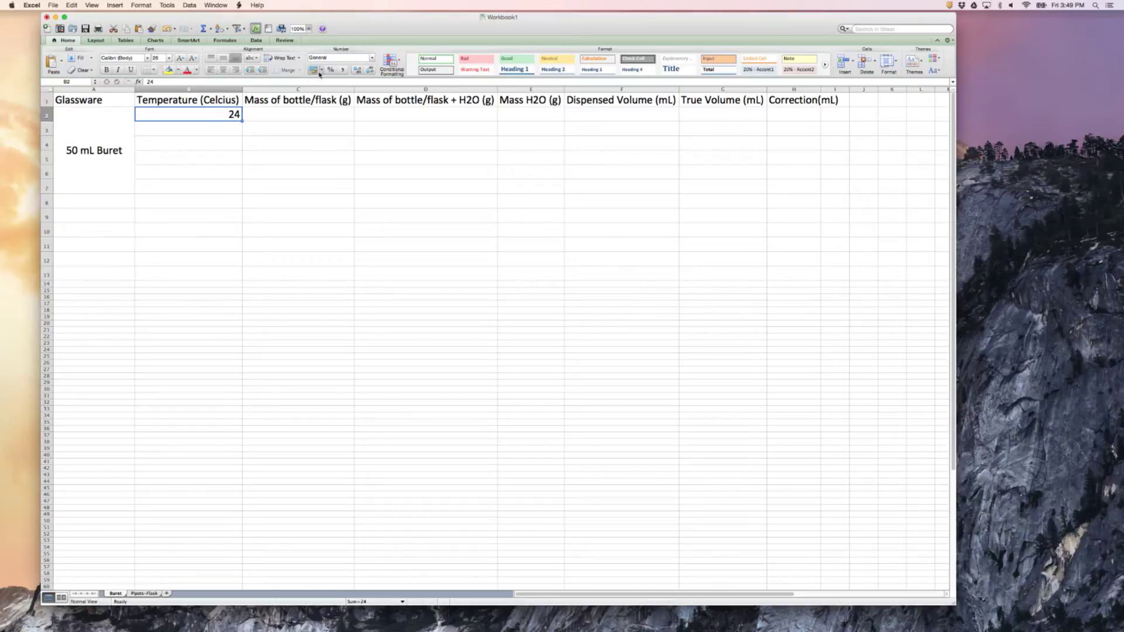
left_click(370, 72)
left_click(357, 71)
left_click(372, 71)
Fill the B2 temperature down to B7 and clear the surplus entry in B7
left_click_drag(242, 120, 243, 194)
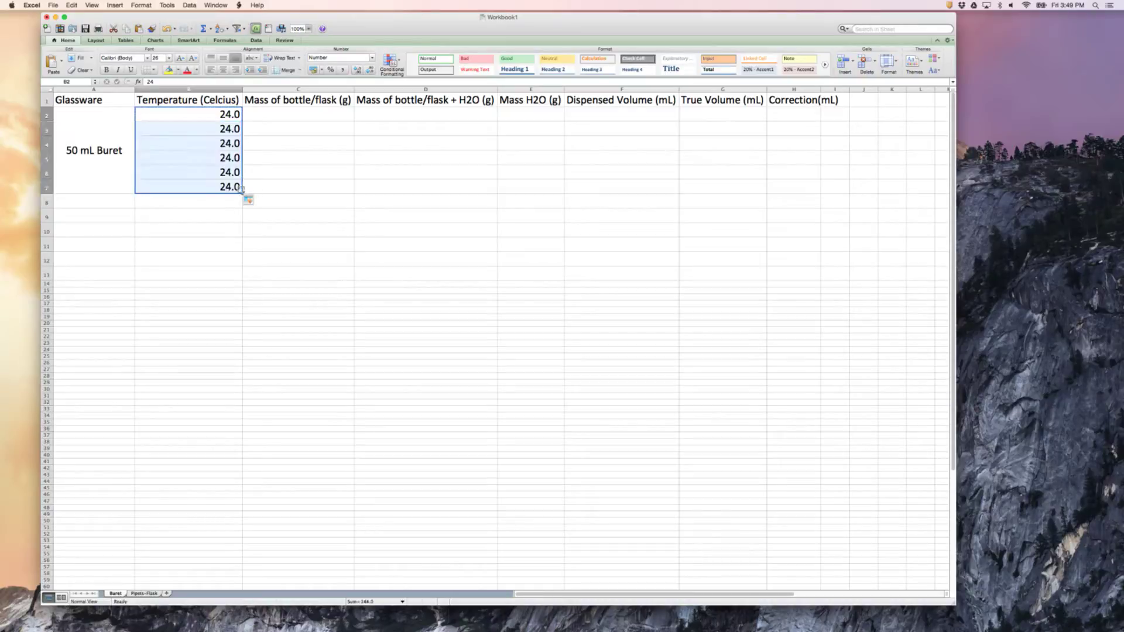
left_click(218, 226)
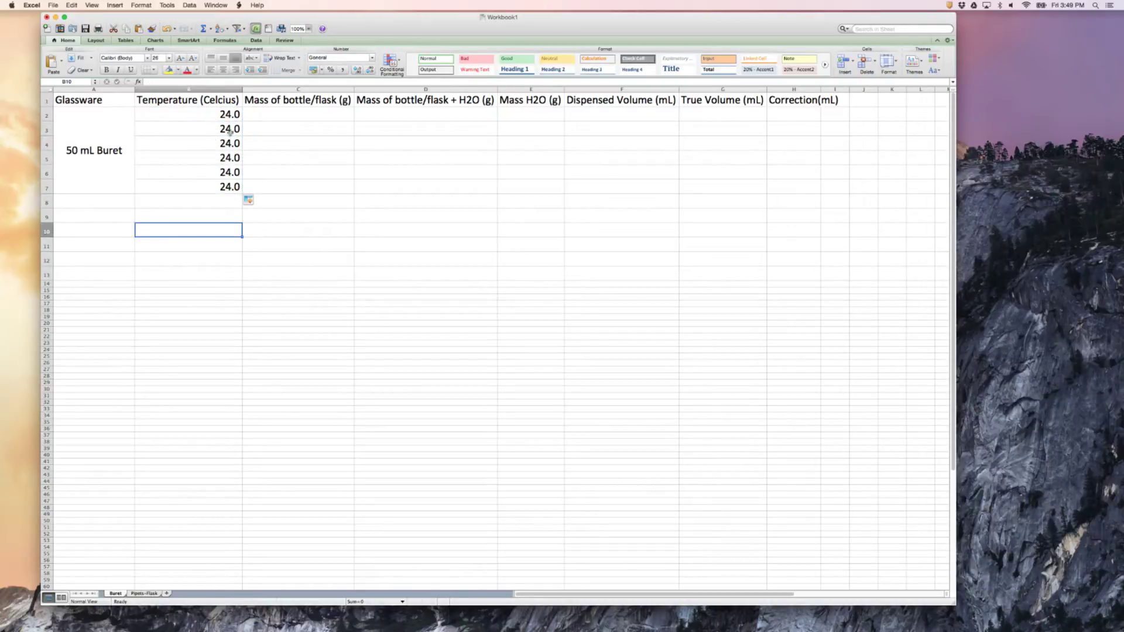
left_click(218, 184)
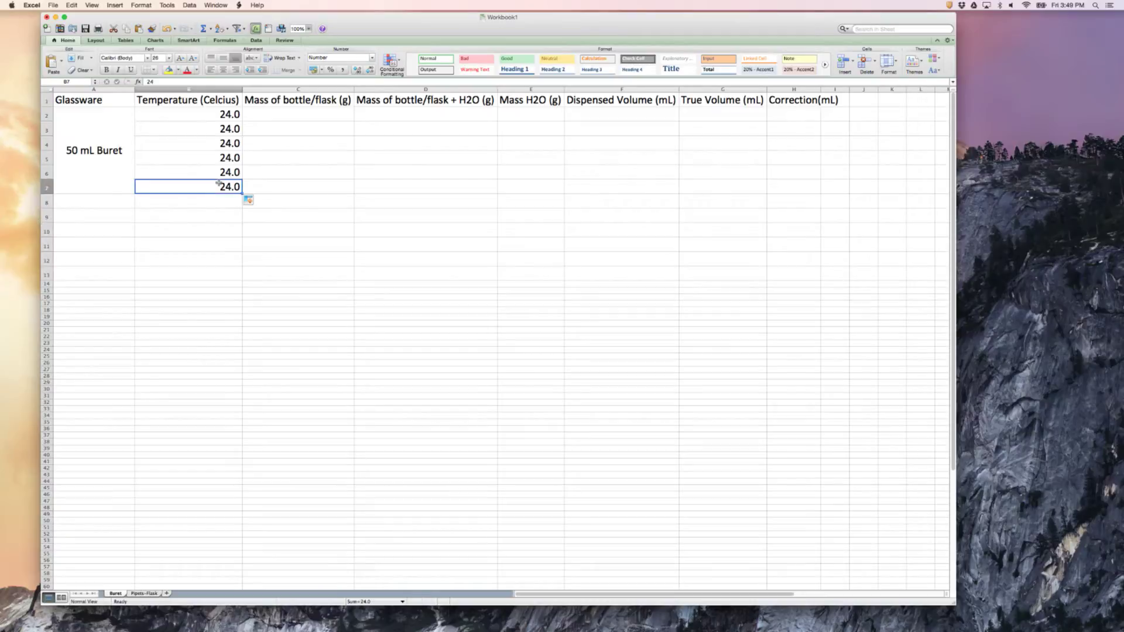
key("BackSpace")
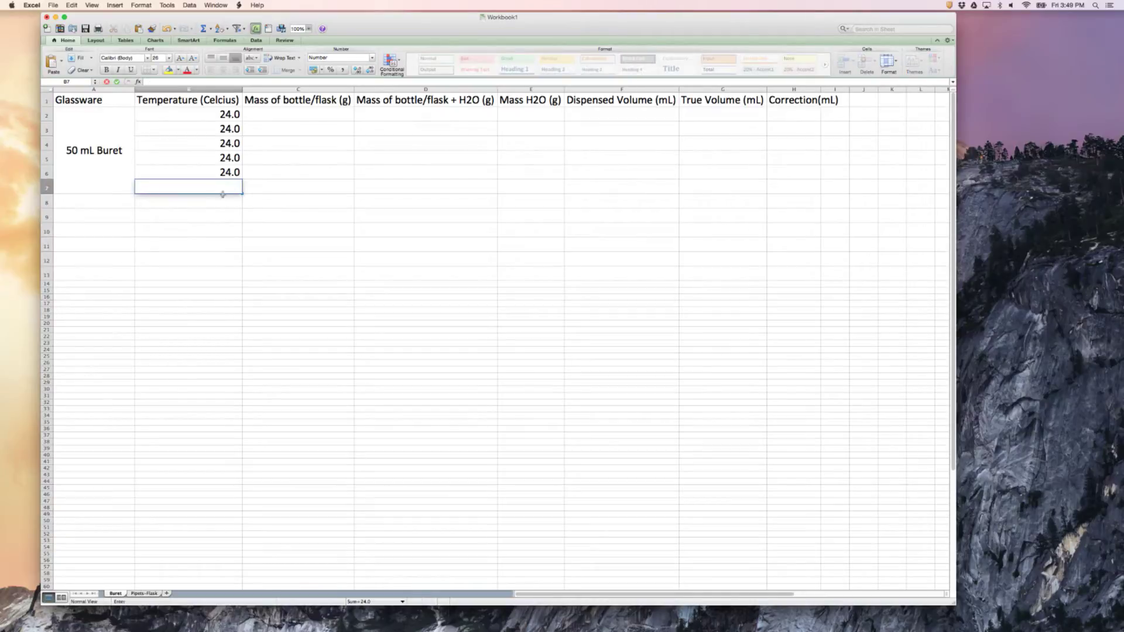
left_click(224, 200)
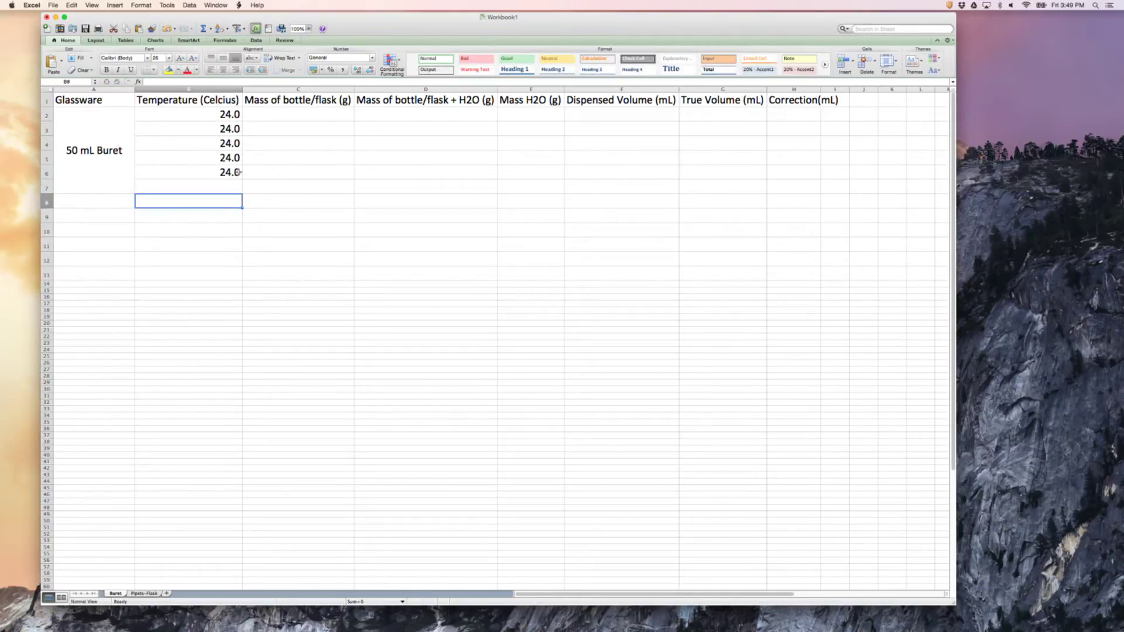
Shorten the header in C1 to "Mass of bottle (g)" by removing "/flask"
left_click(262, 117)
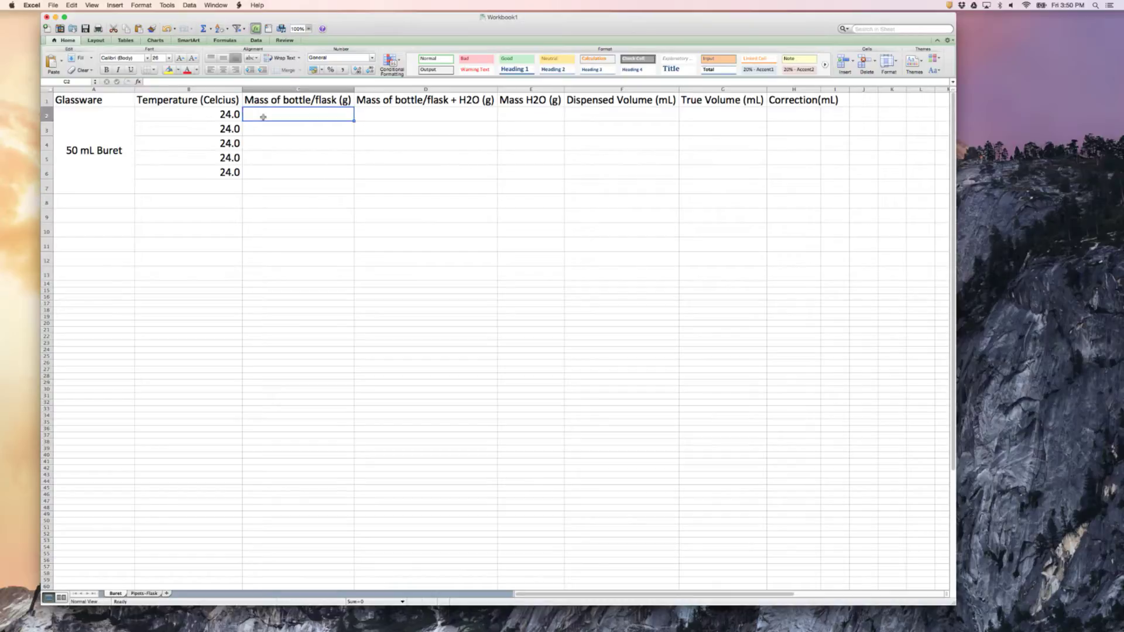
left_click(273, 99)
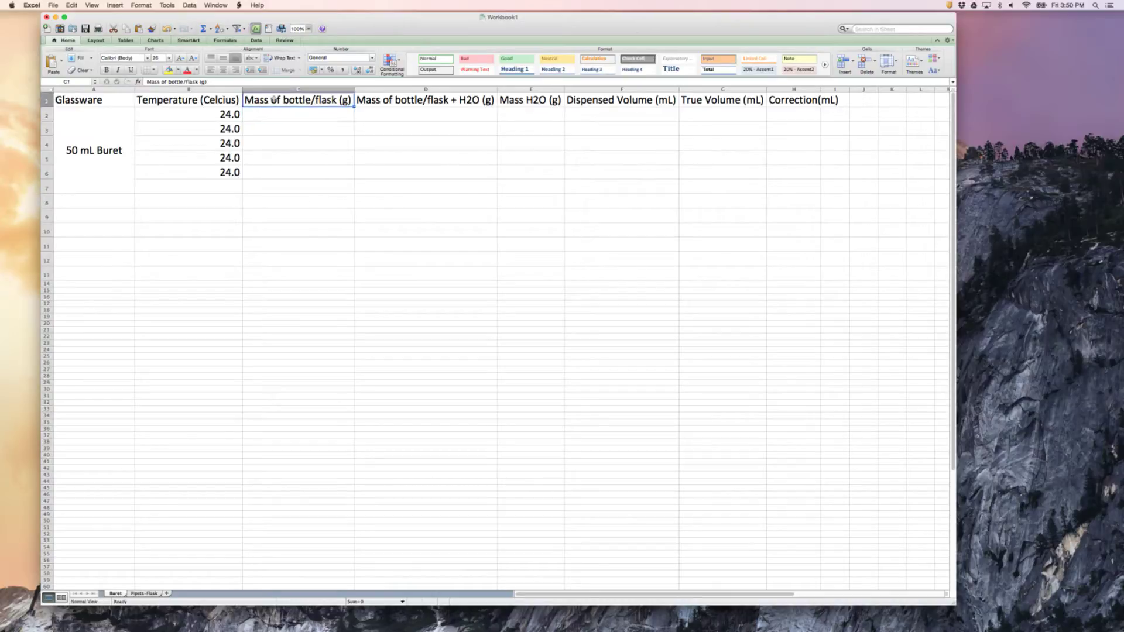
left_click(198, 82)
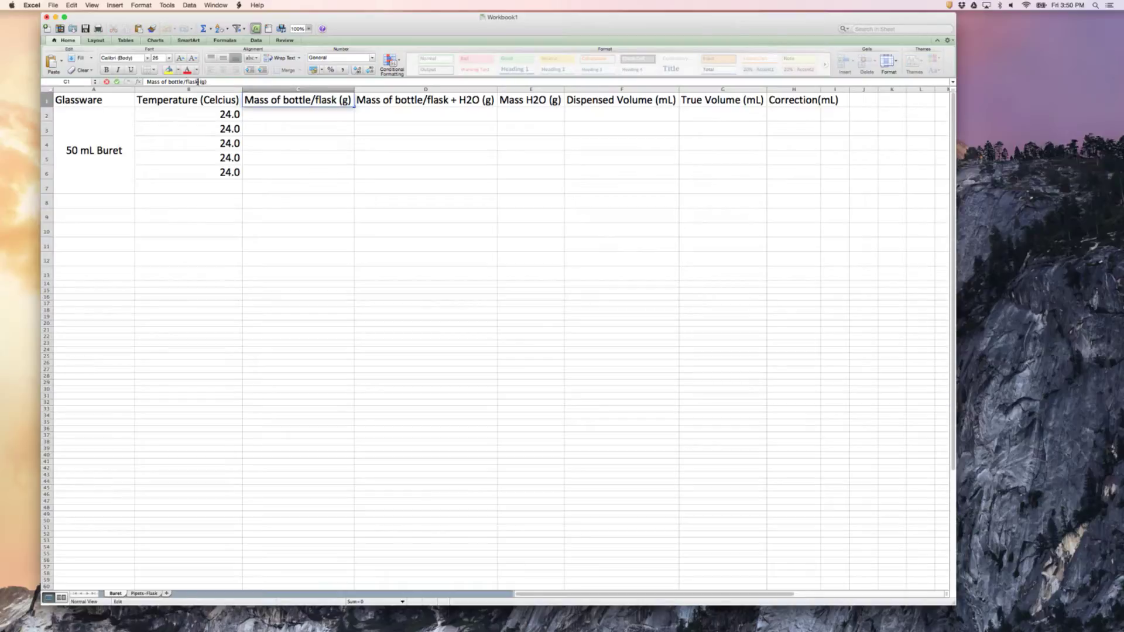
key("BackSpace")
key("BackSpace")
key("BackSpace")
key("BackSpace")
key("BackSpace")
key("BackSpace")
Enter a bottle mass of 14.81 in C2 and fill it down to C6
left_click(270, 119)
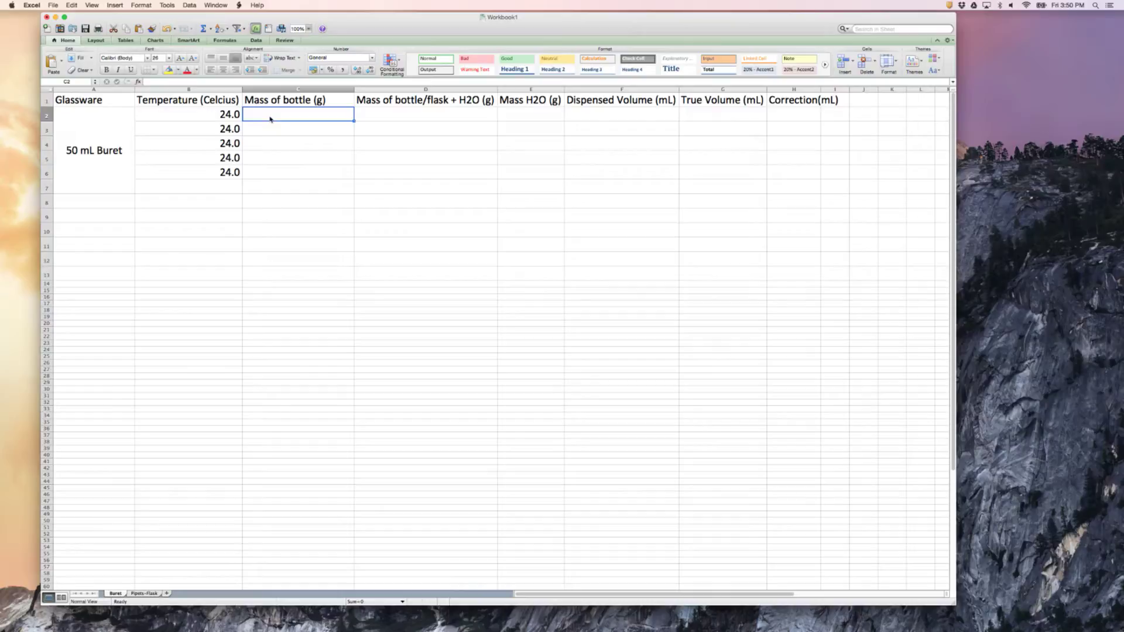
type("14.81")
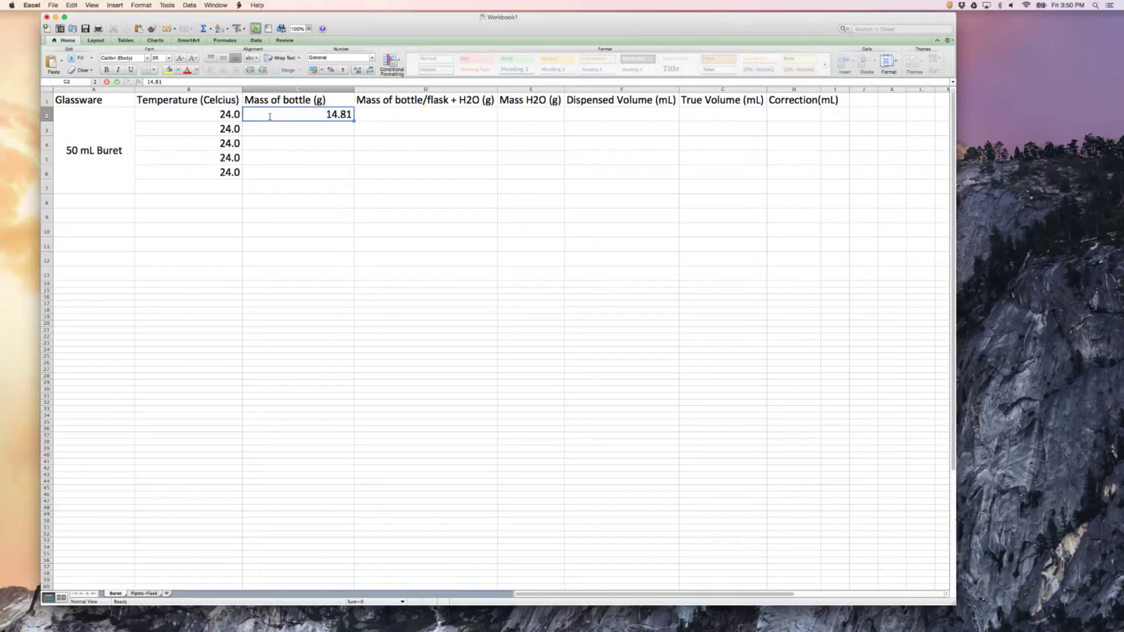
key("Return")
left_click(294, 116)
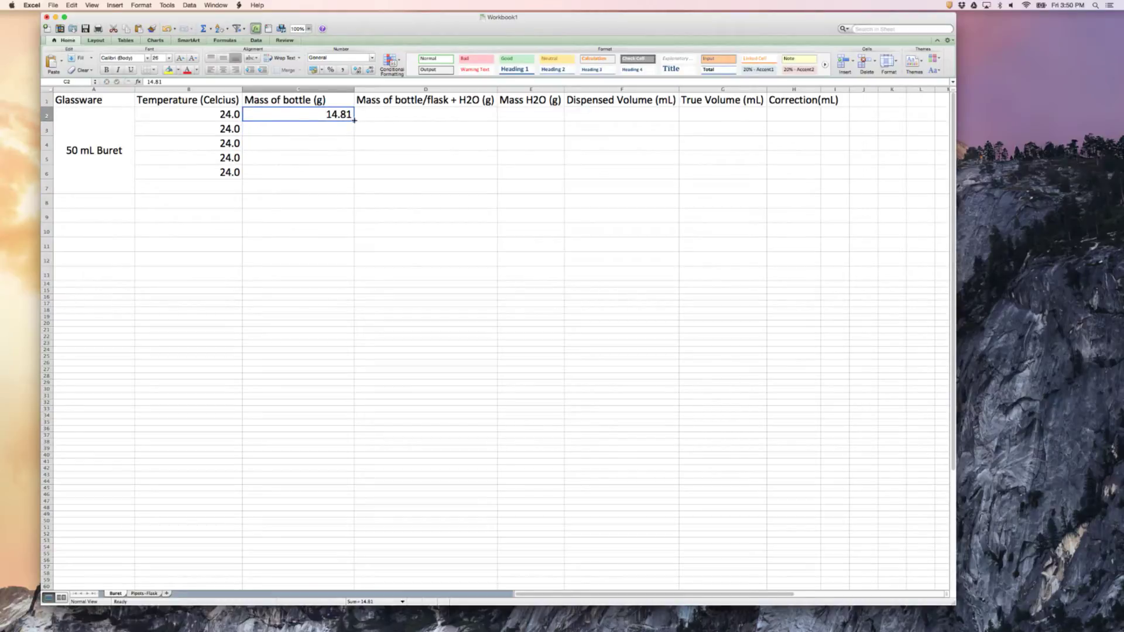
left_click_drag(354, 120, 356, 179)
left_click(307, 212)
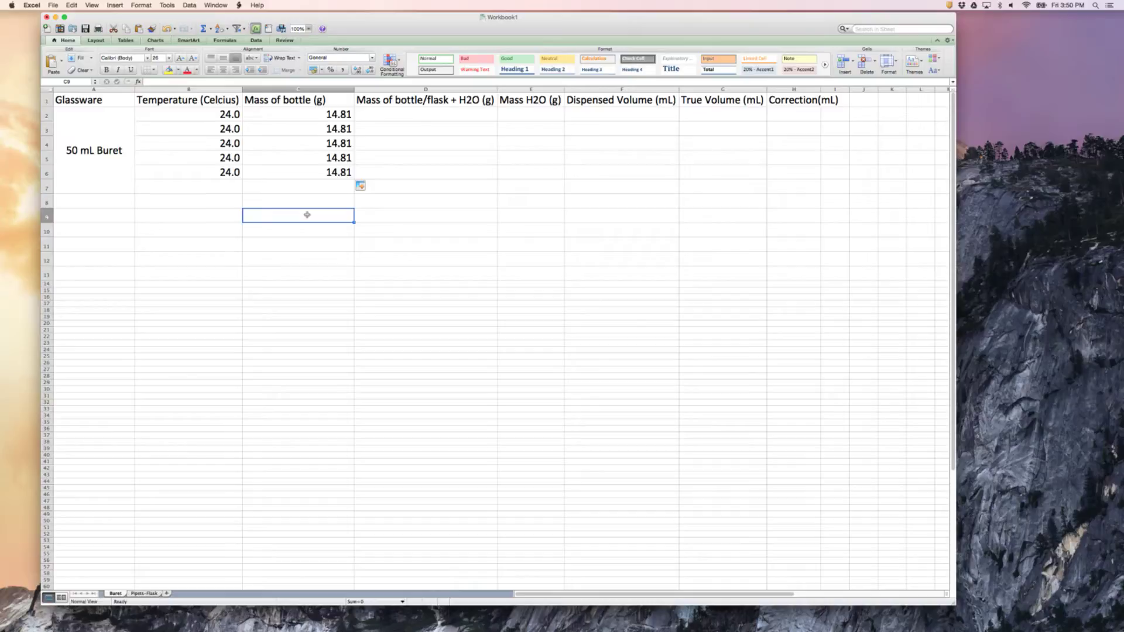
Enter the bottle plus water masses 24.78, 34.76, 44.74, 54.71 and 64.66 in D2 to D6
left_click(395, 116)
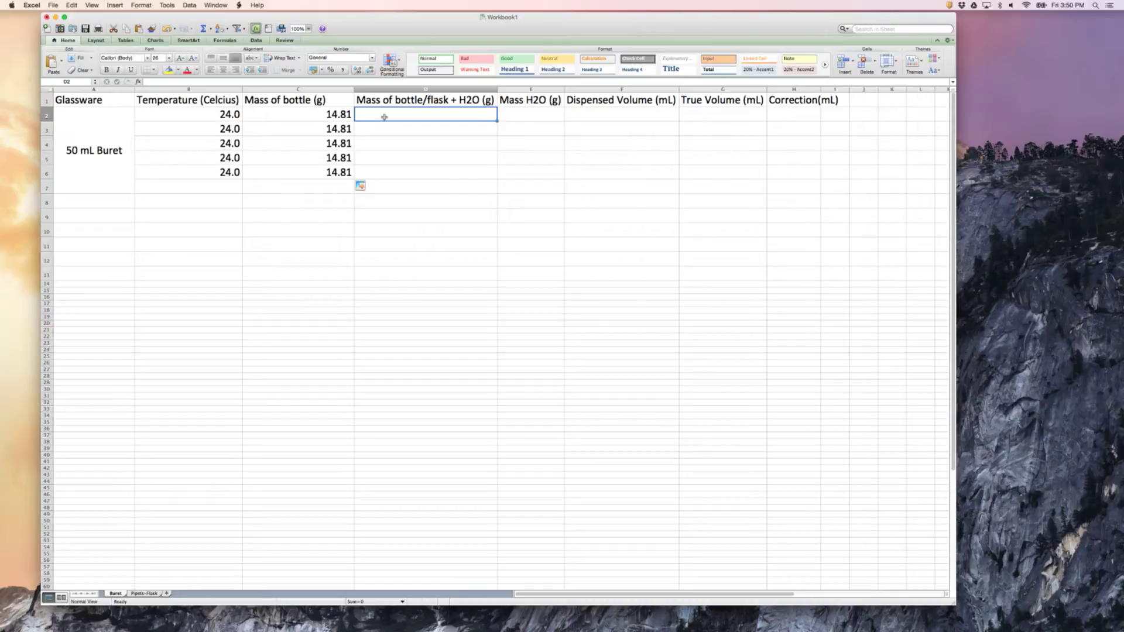
type("24.78")
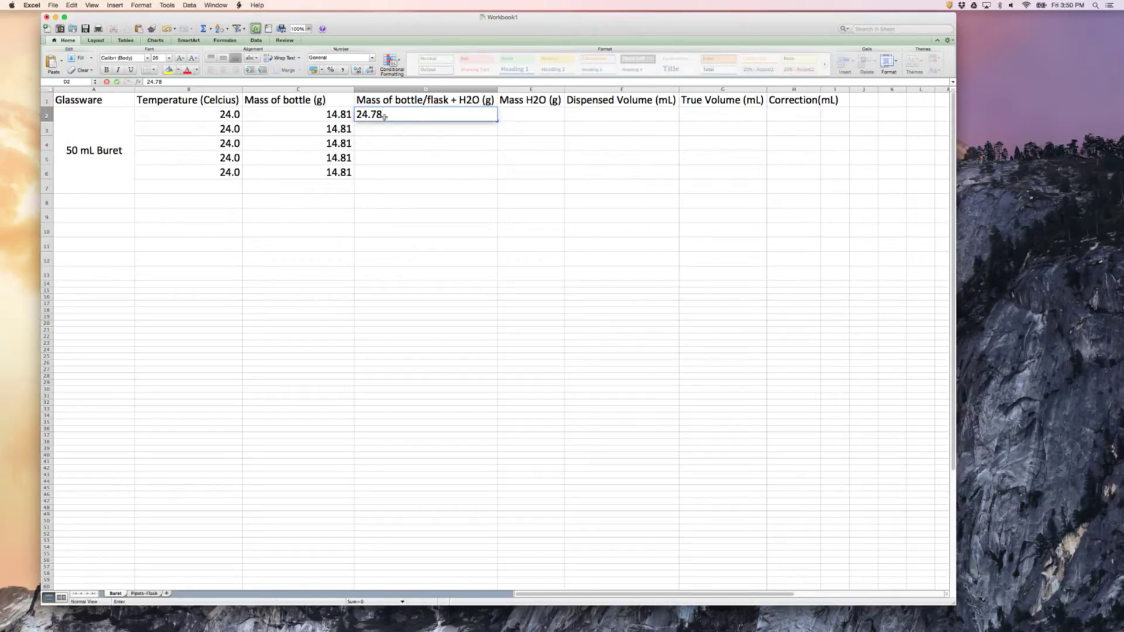
key("Return")
type("3")
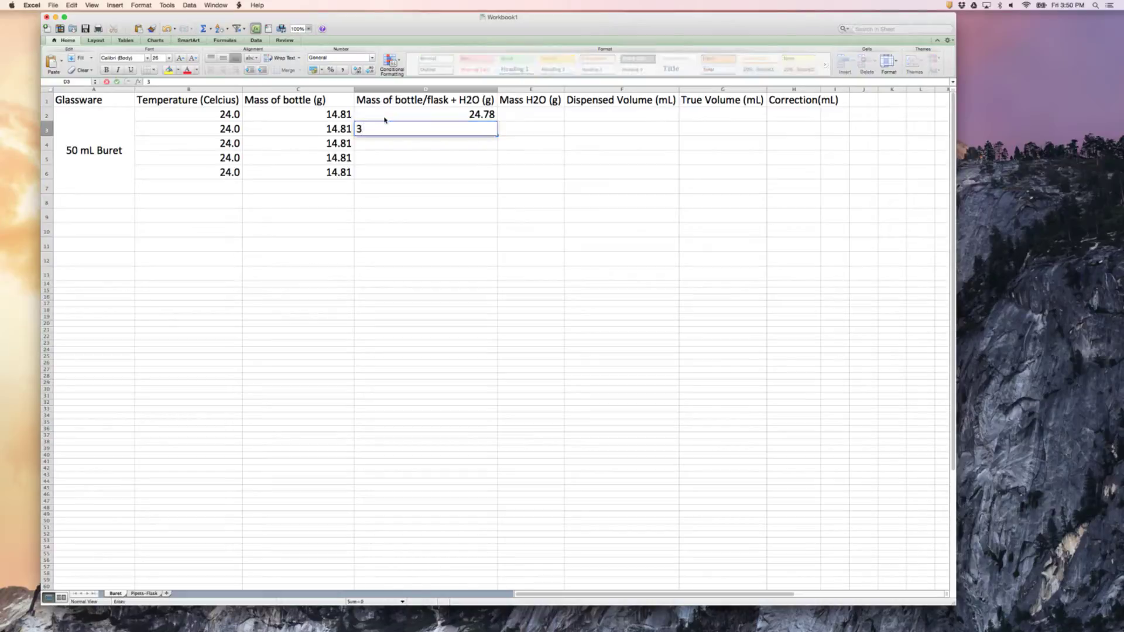
type("4.76")
key("Return")
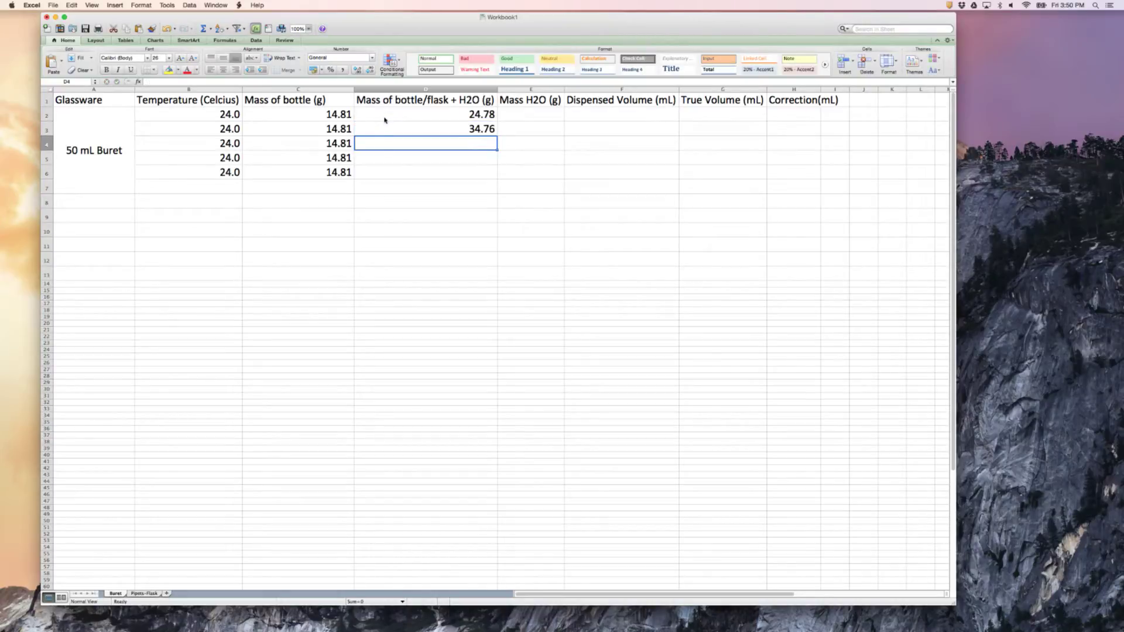
type("44.74")
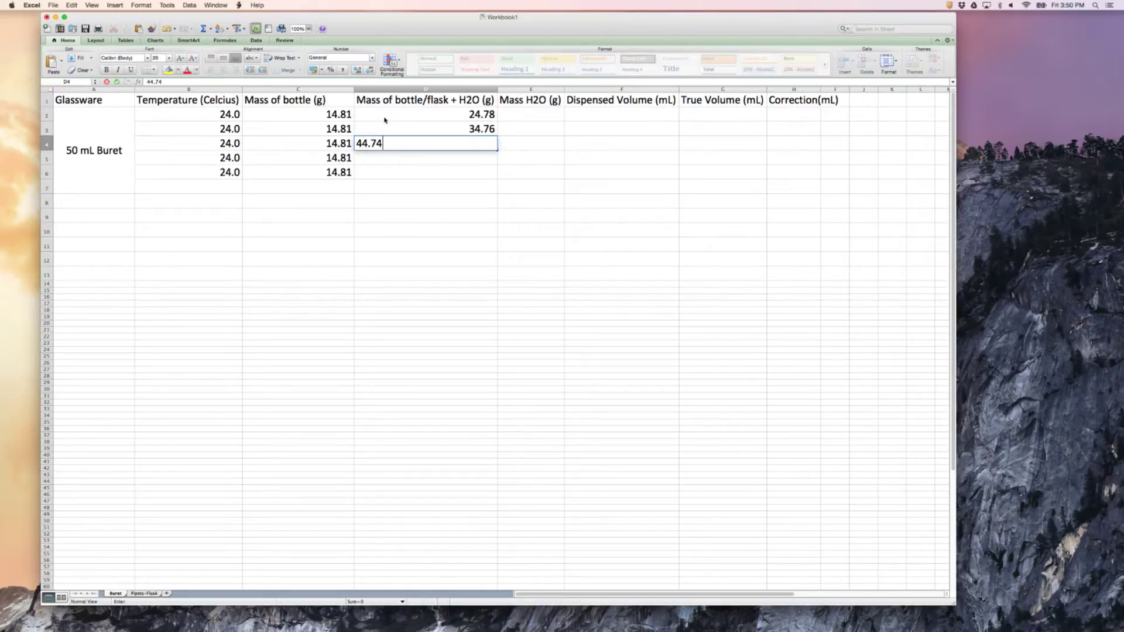
key("Return")
type("54")
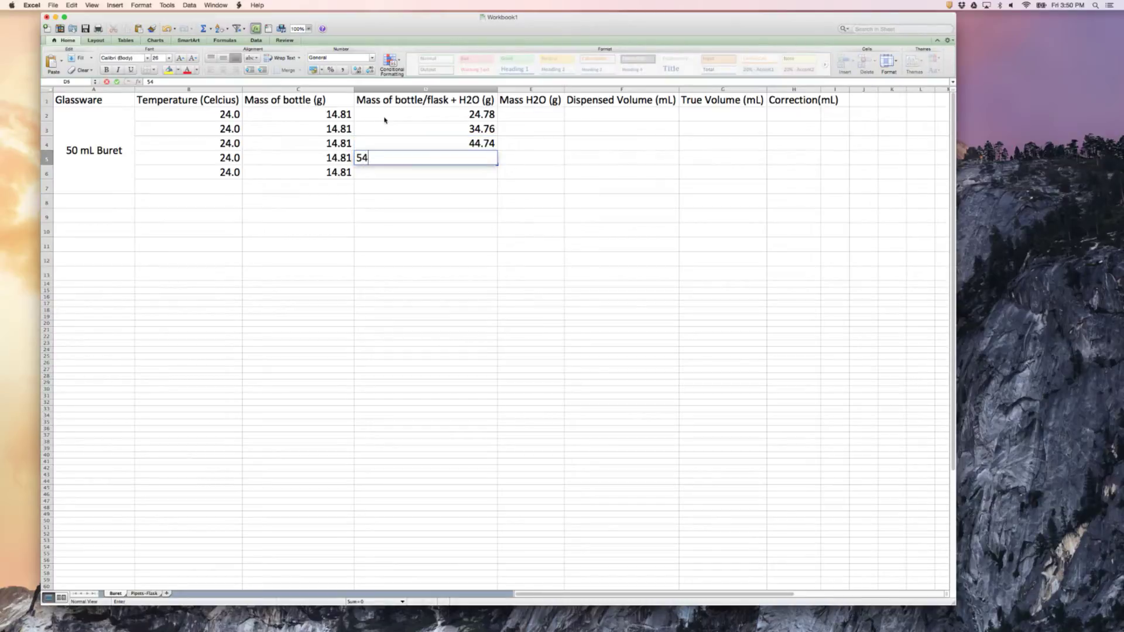
type(".71")
key("Return")
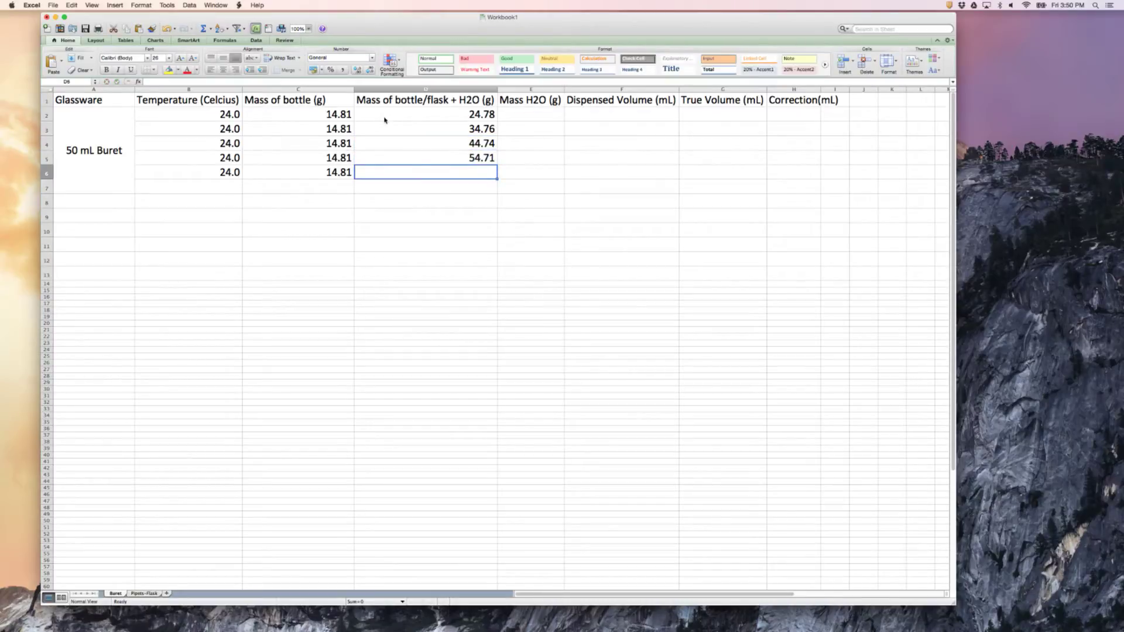
type("64")
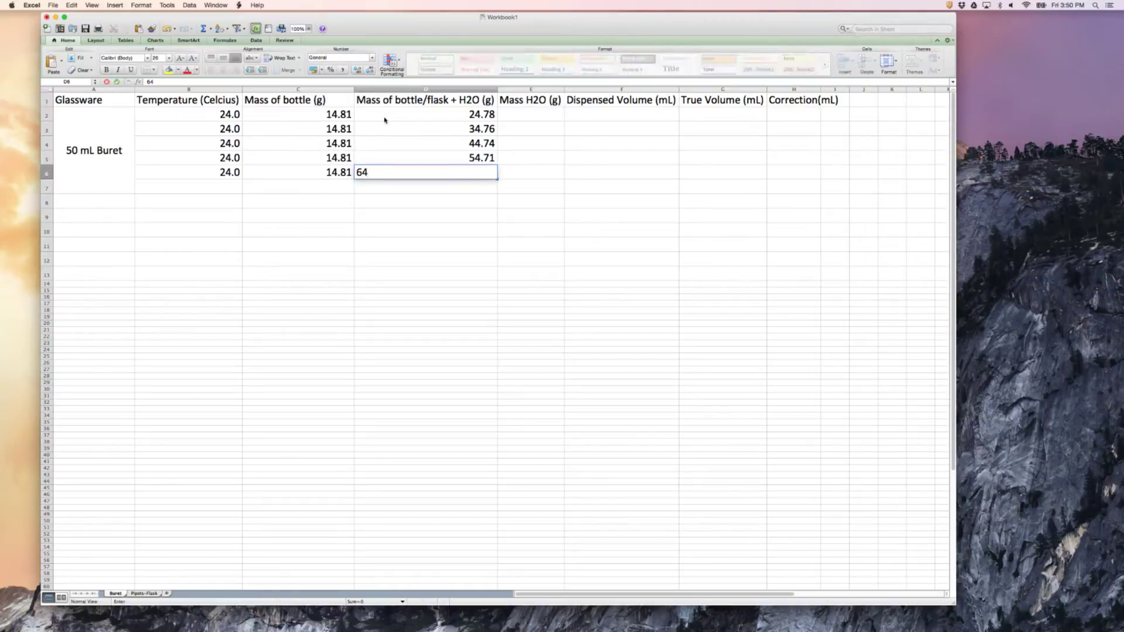
type(".66")
key("Tab")
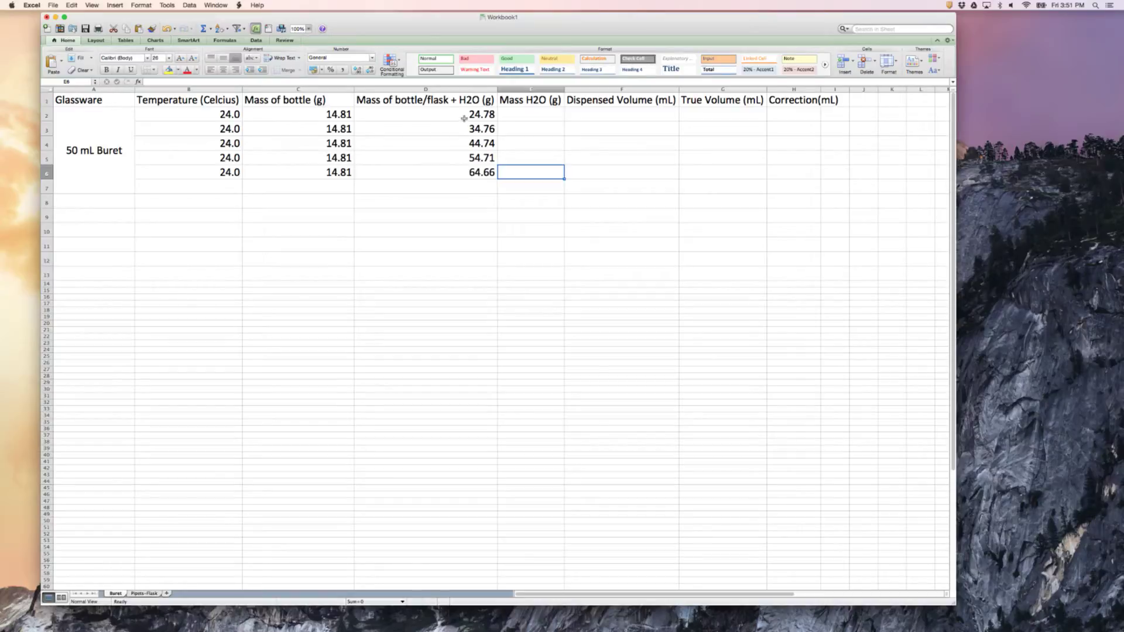
Calculate the mass of H2O in E2 with =D2-C2 and fill the formula down to E6
left_click(510, 117)
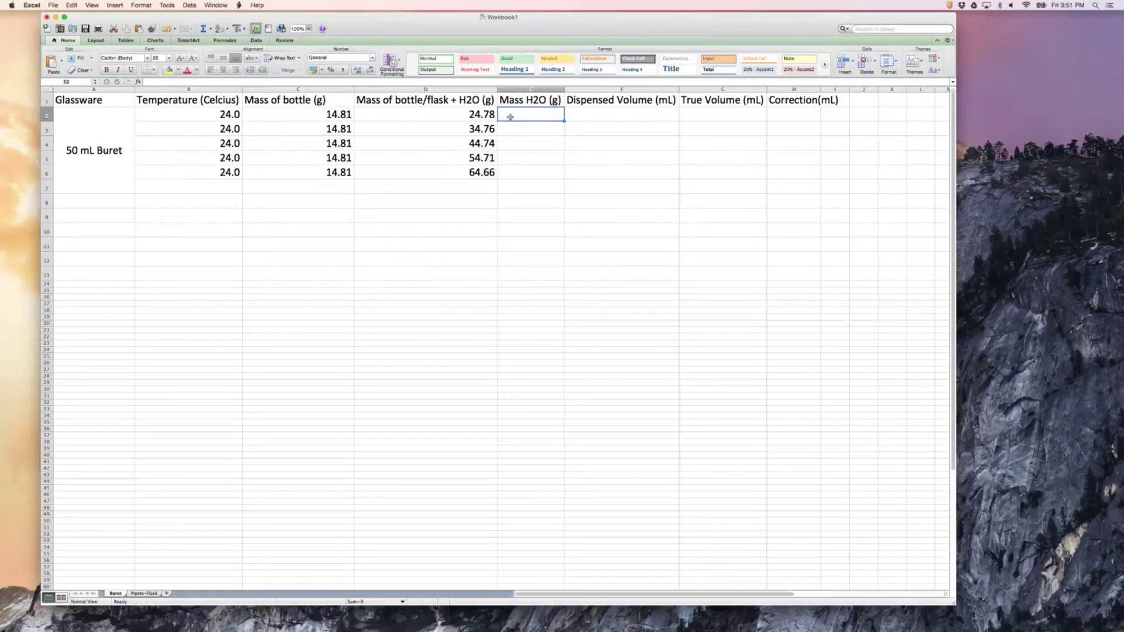
left_click(447, 115)
left_click(339, 119)
left_click(396, 115)
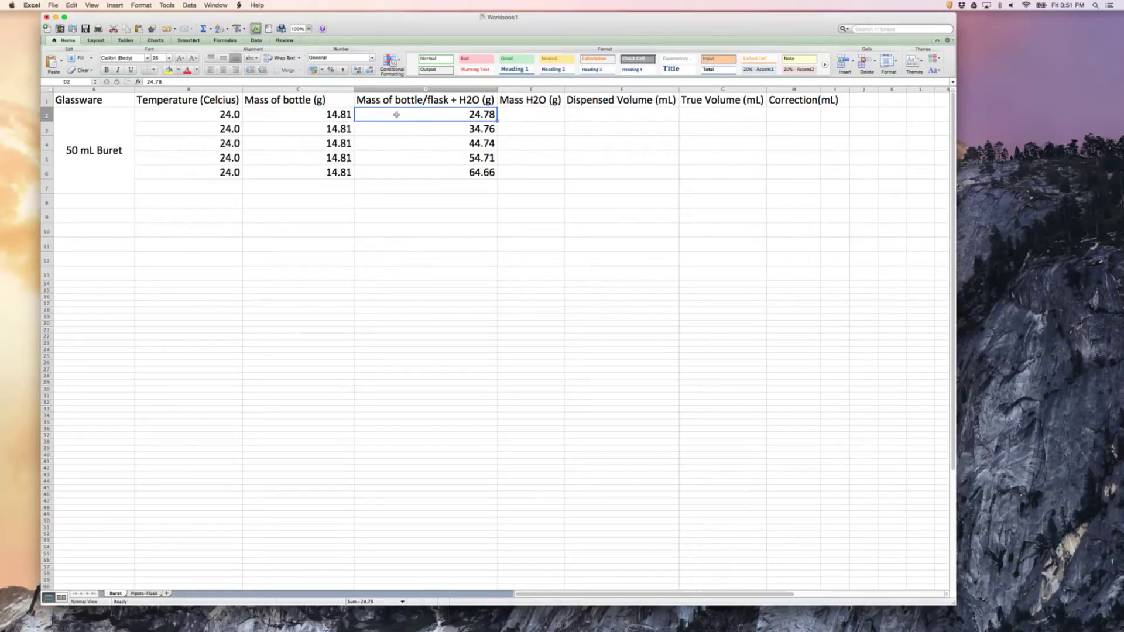
left_click(513, 111)
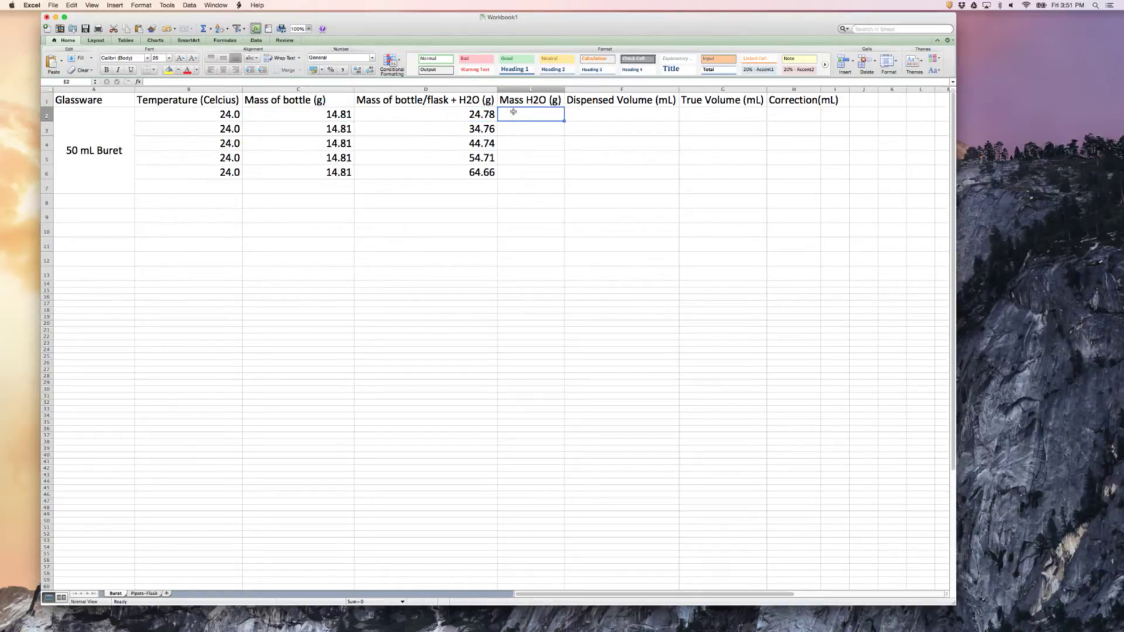
type("=D2")
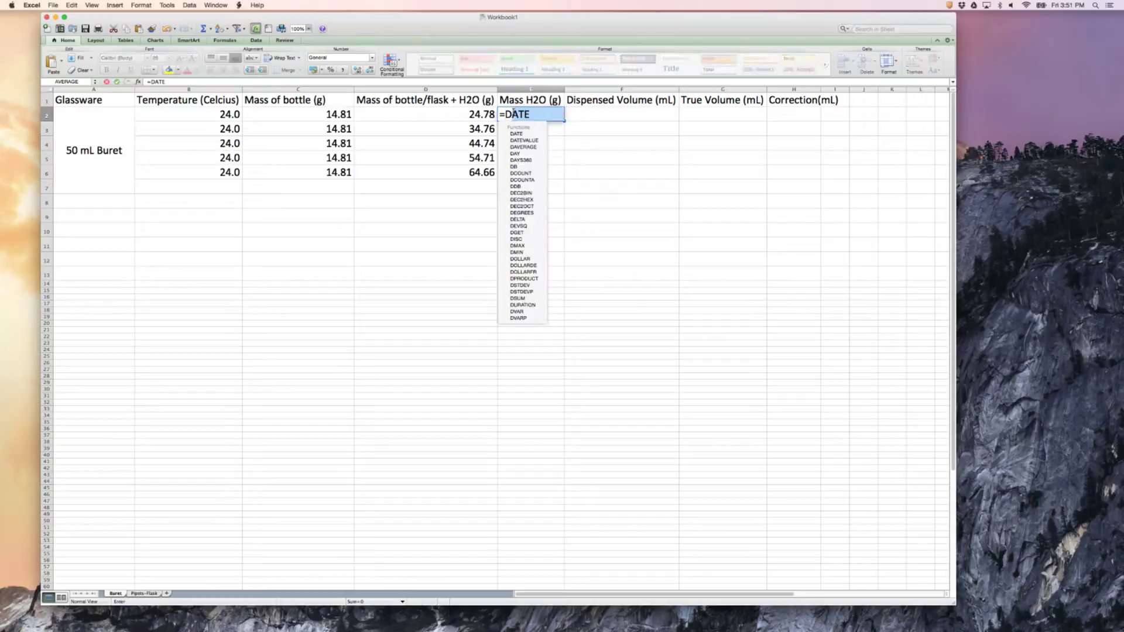
type("-")
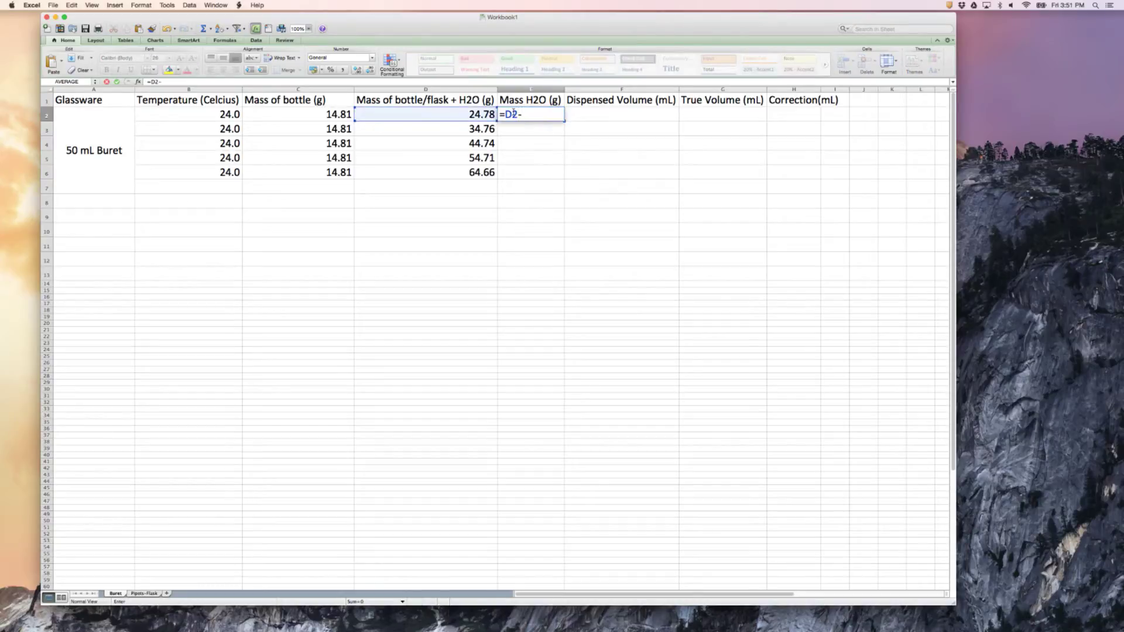
type("C2")
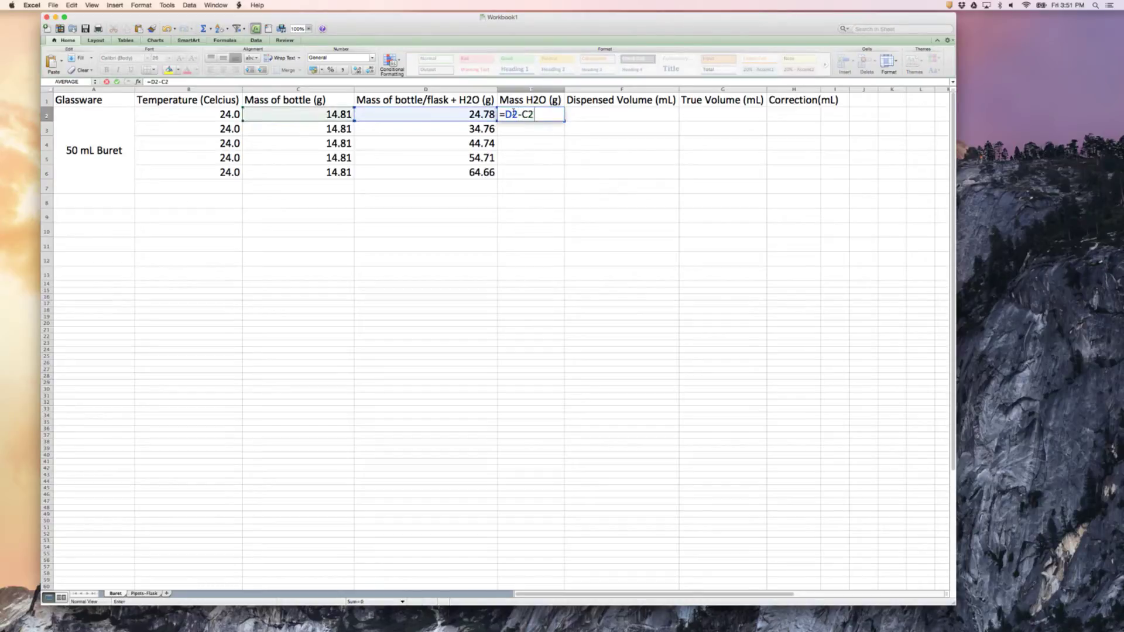
key("Return")
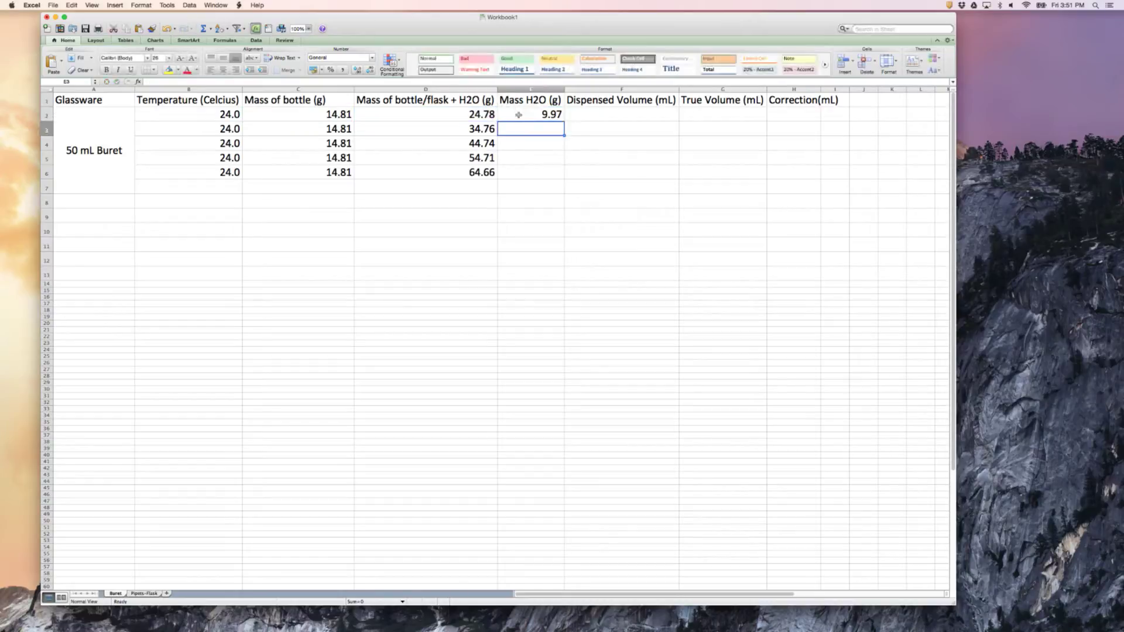
left_click(523, 116)
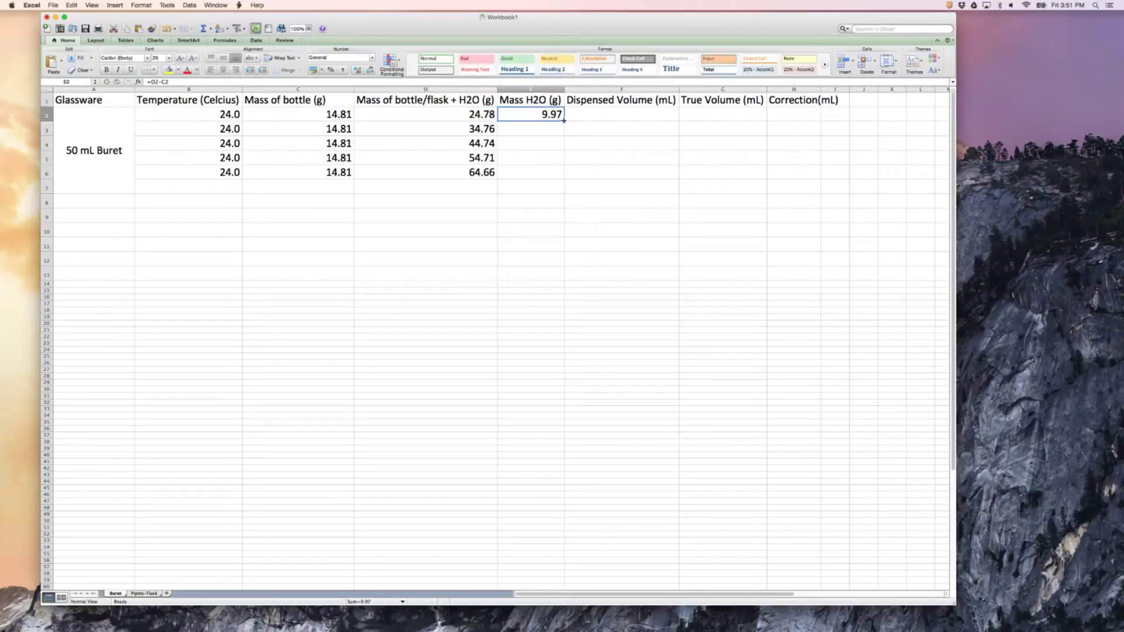
left_click_drag(563, 120, 560, 174)
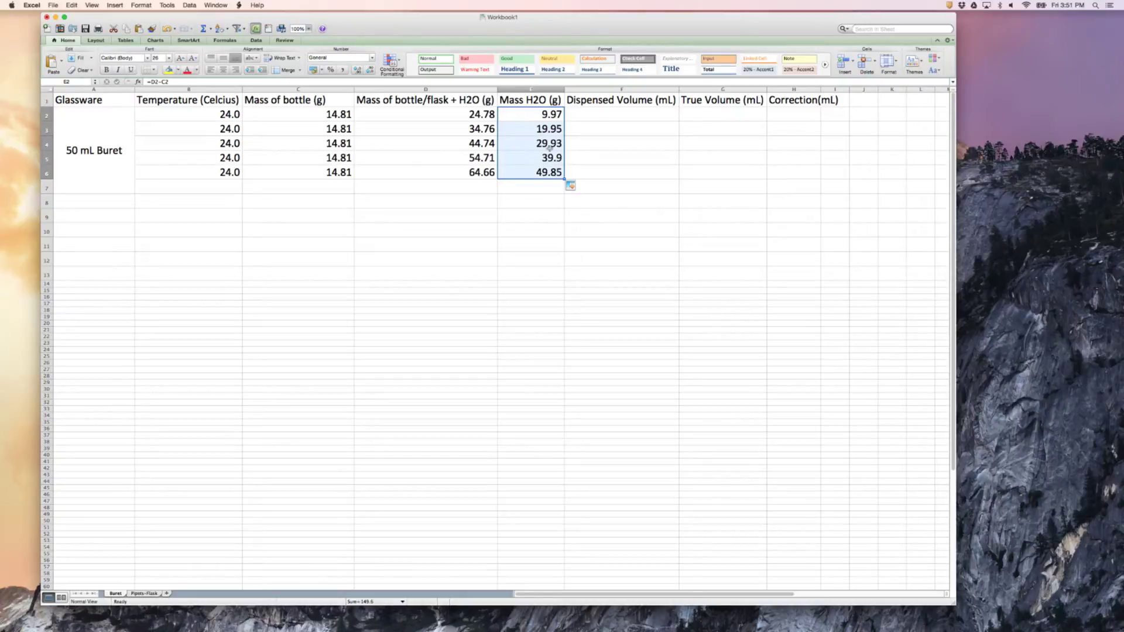
Enter a dispensed volume of 10.10 in F2
left_click(607, 113)
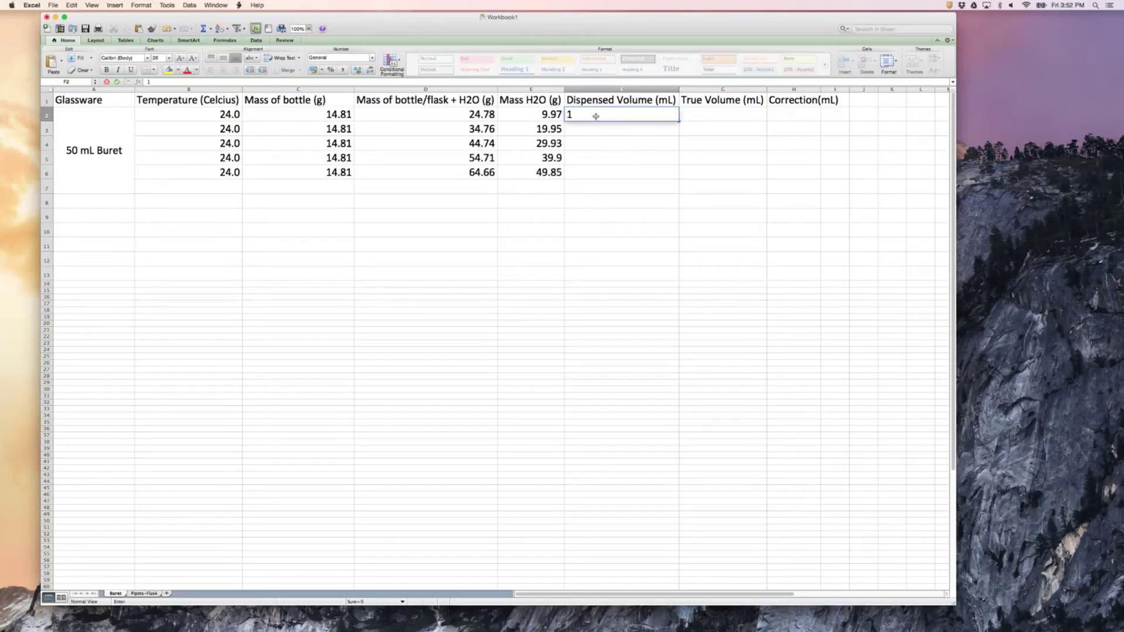
type("0.")
type("0")
key("BackSpace")
key("BackSpace")
key("BackSpace")
type("0.10")
left_click(595, 130)
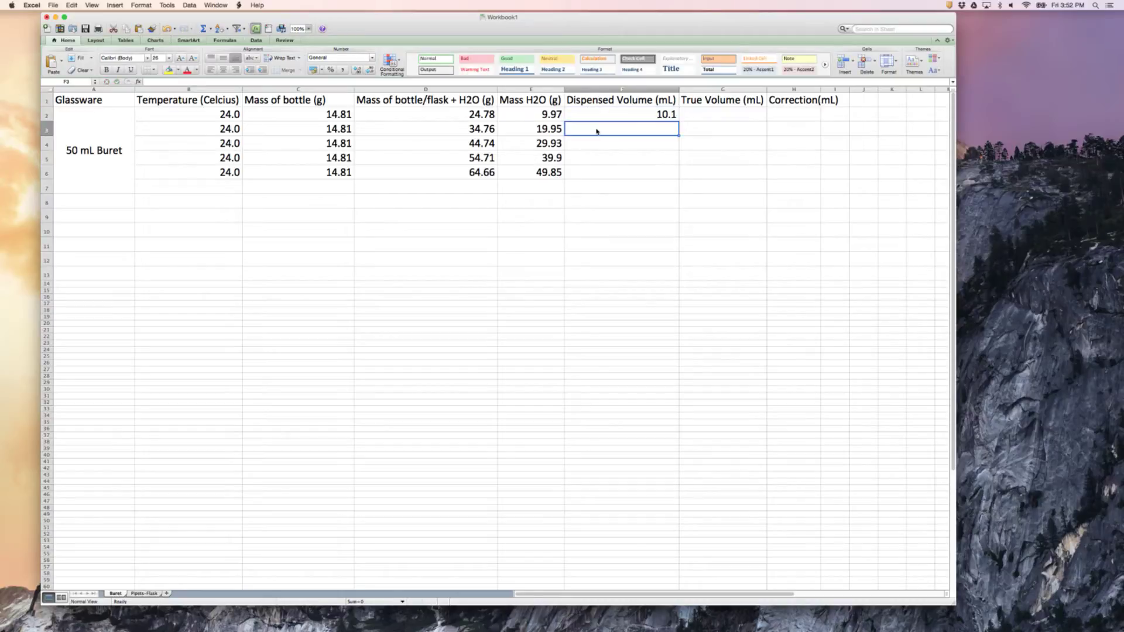
Format the dispensed volume in F2 to show two decimal places
left_click(593, 112)
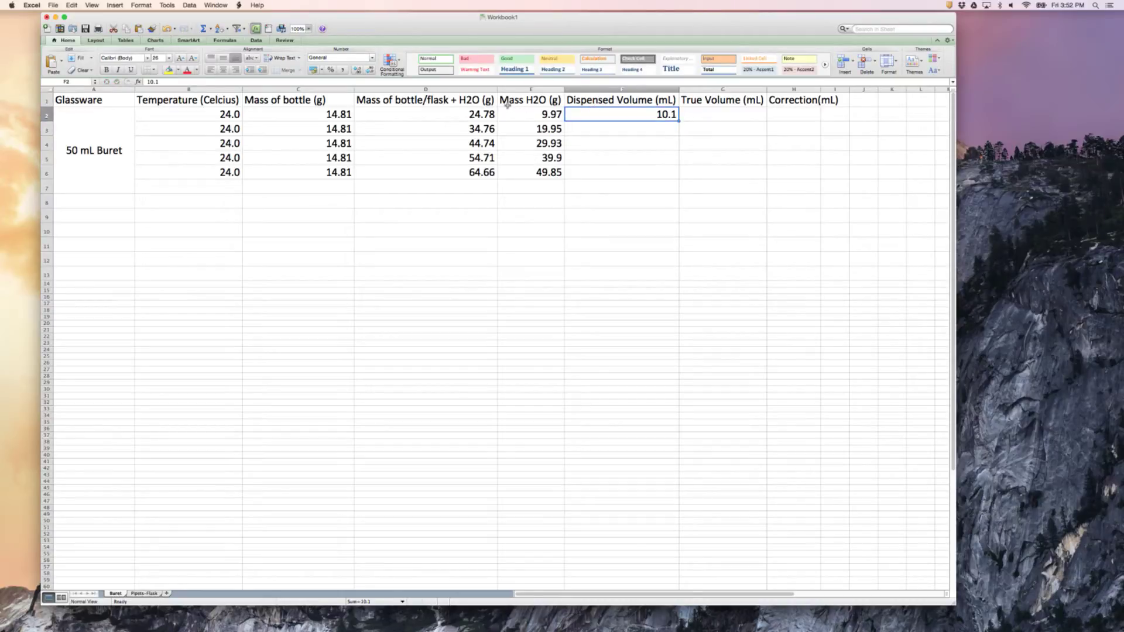
left_click(357, 69)
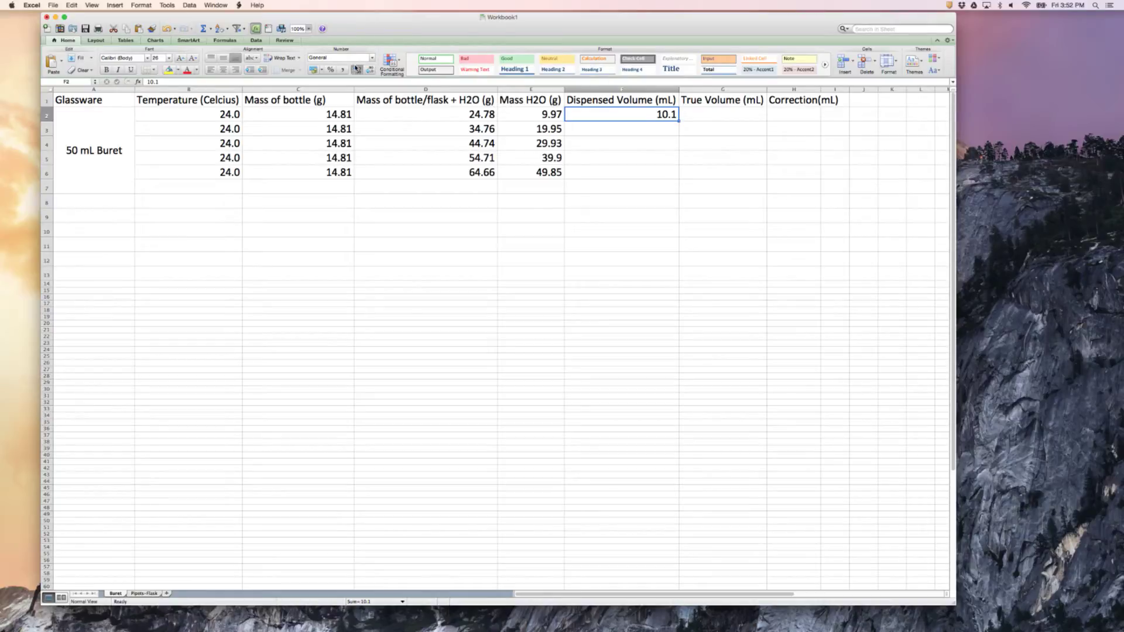
left_click(612, 126)
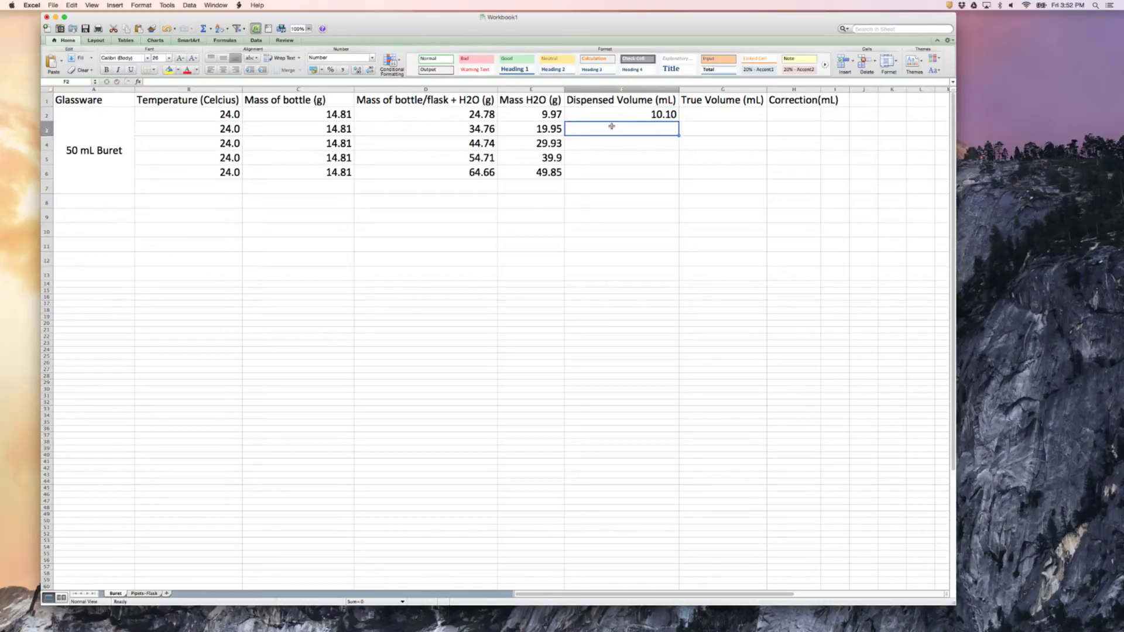
Enter a dispensed volume of 20.05 in F3
left_click(650, 113)
left_click(644, 131)
type("10.")
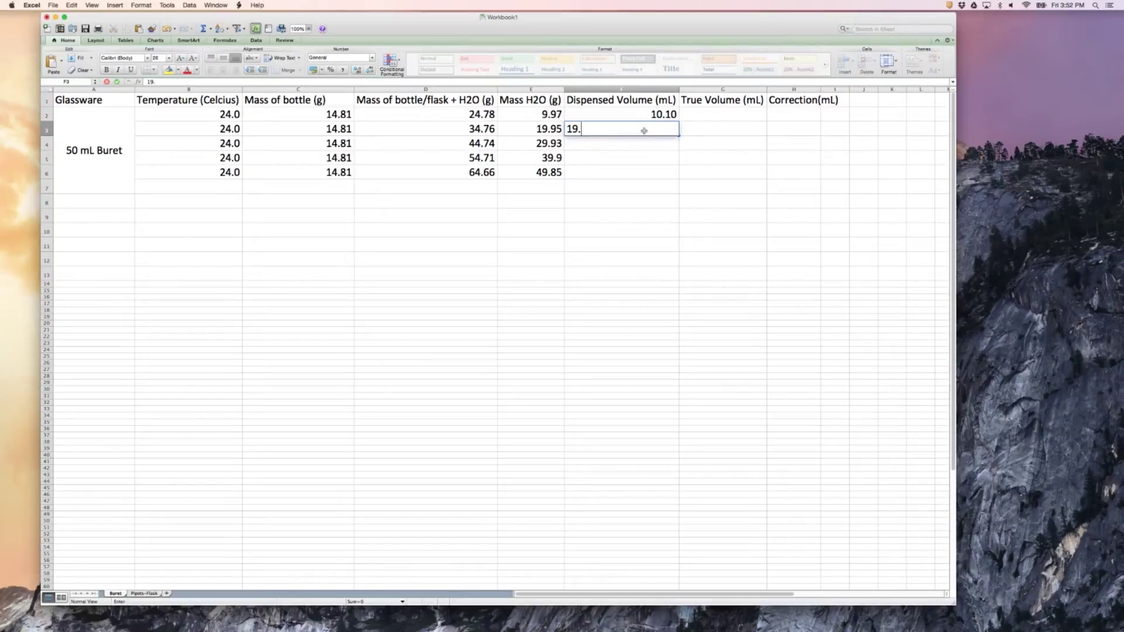
key("BackSpace")
key("BackSpace")
key("BackSpace")
type("20")
key("BackSpace")
type("0.05")
key("Return")
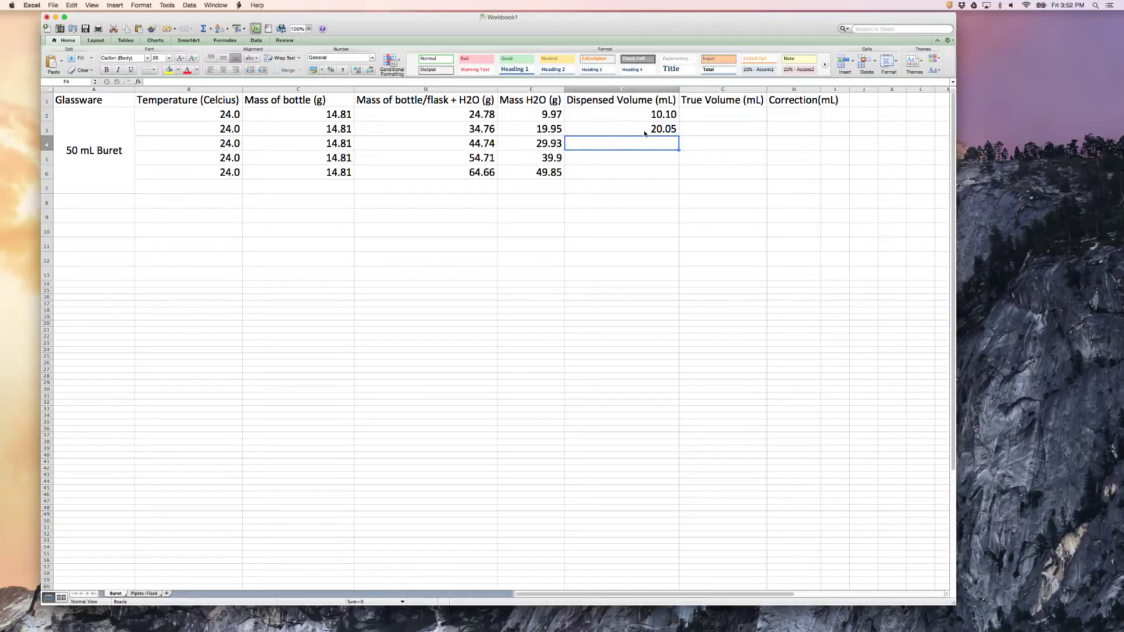
Enter the dispensed volumes 30.10, 40.20 and 50.00 in F4 to F6
type("30.10")
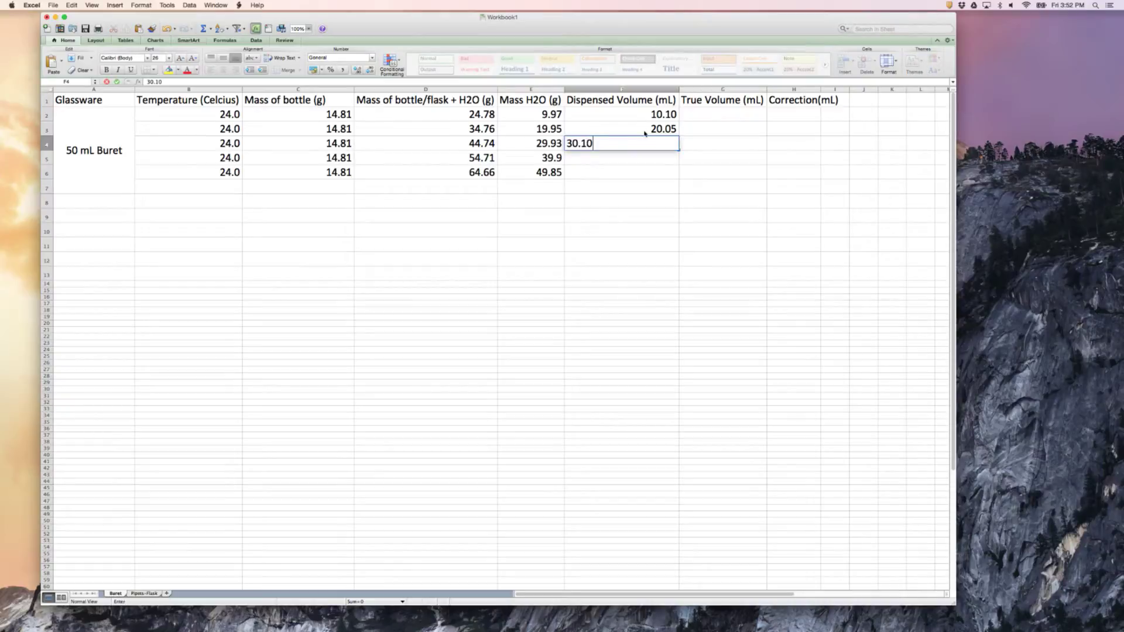
key("Return")
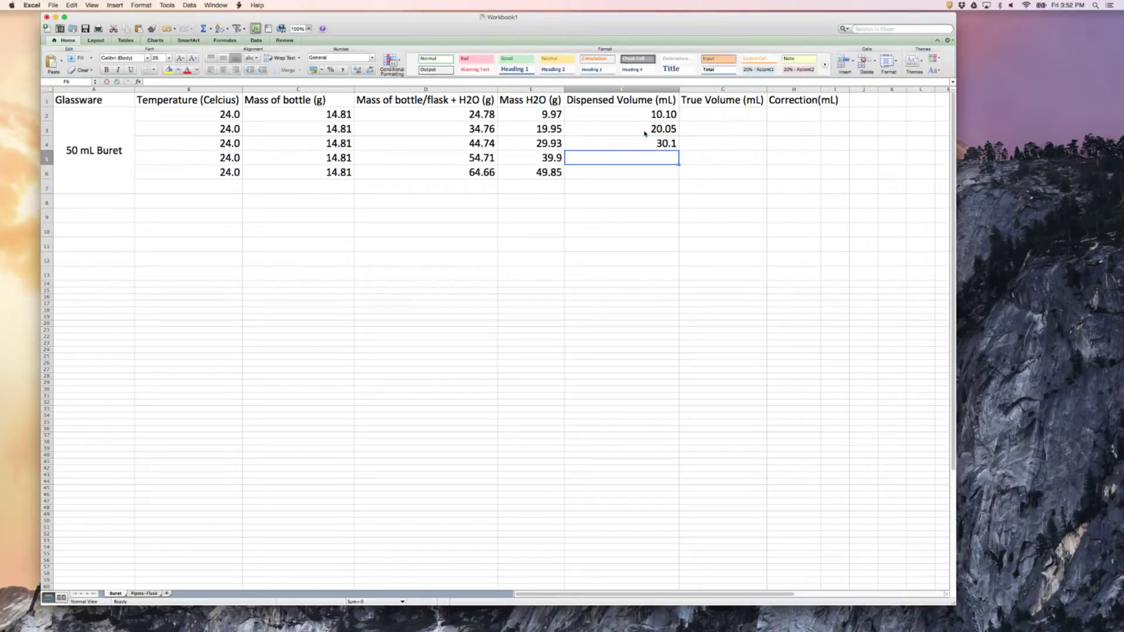
type("40.")
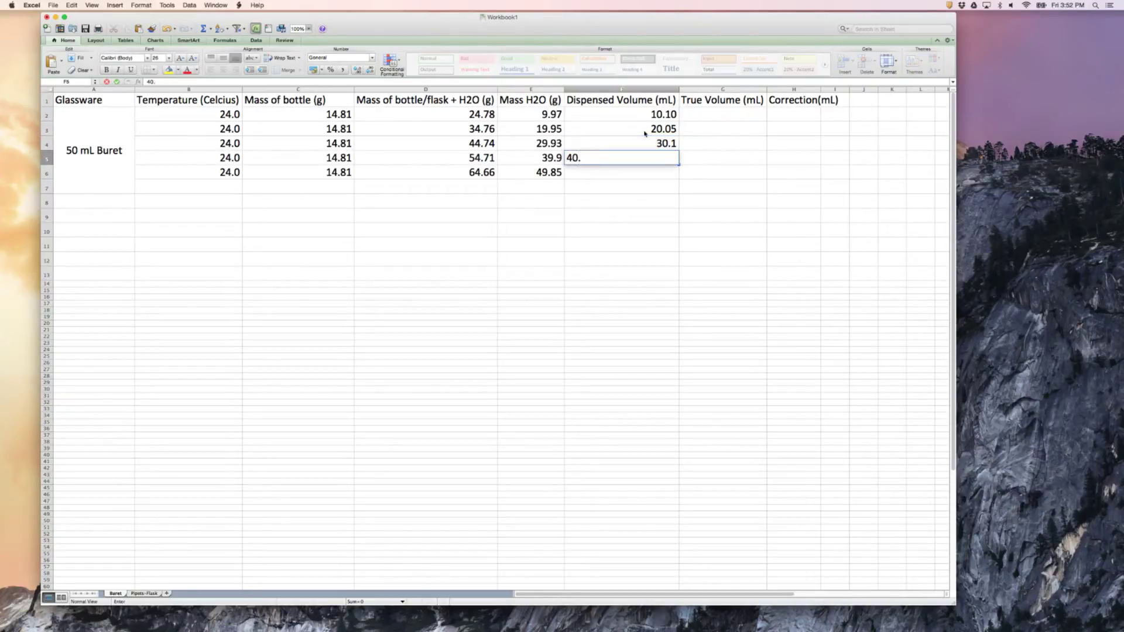
type("20")
key("Return")
type("5")
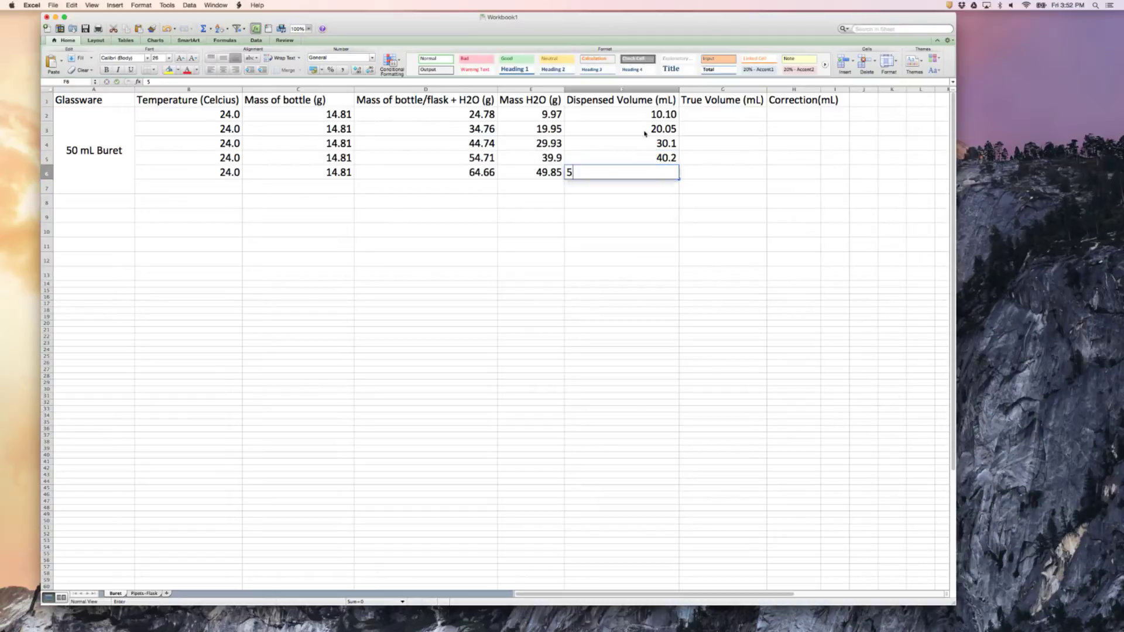
type("0")
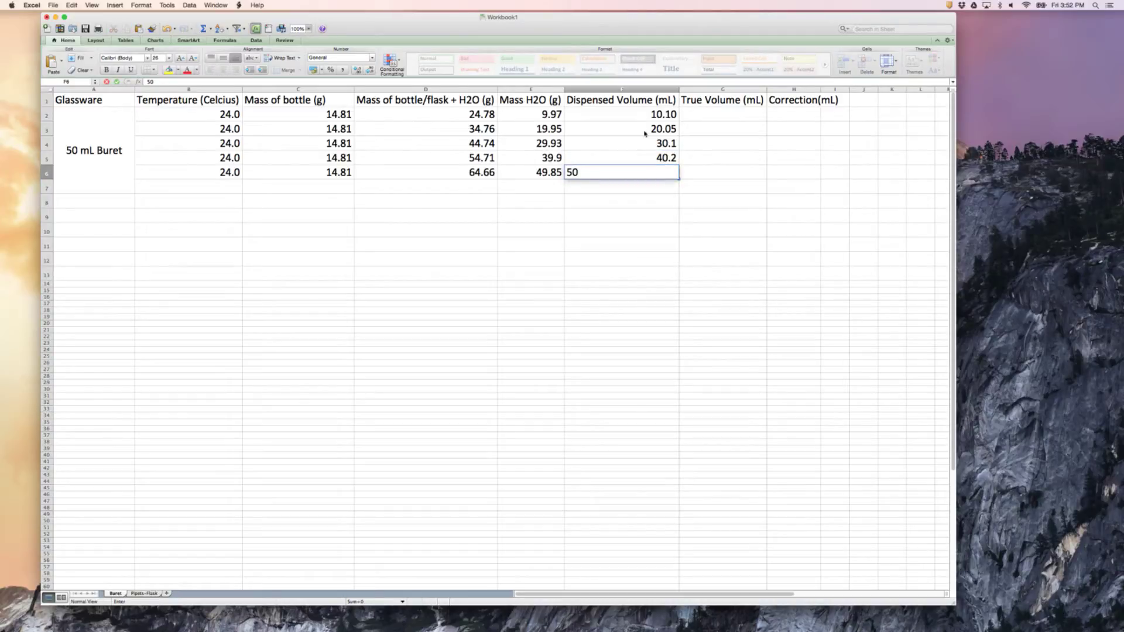
type(".00")
key("Return")
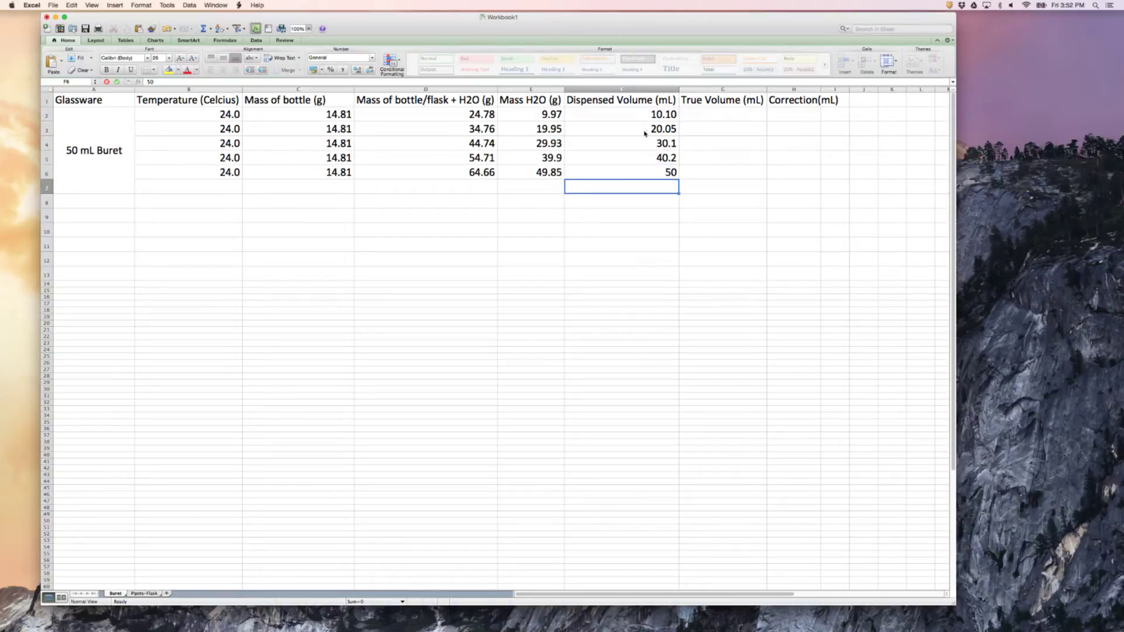
Format the dispensed volumes in F4 to F6 to show two decimal places
left_click_drag(656, 149, 654, 171)
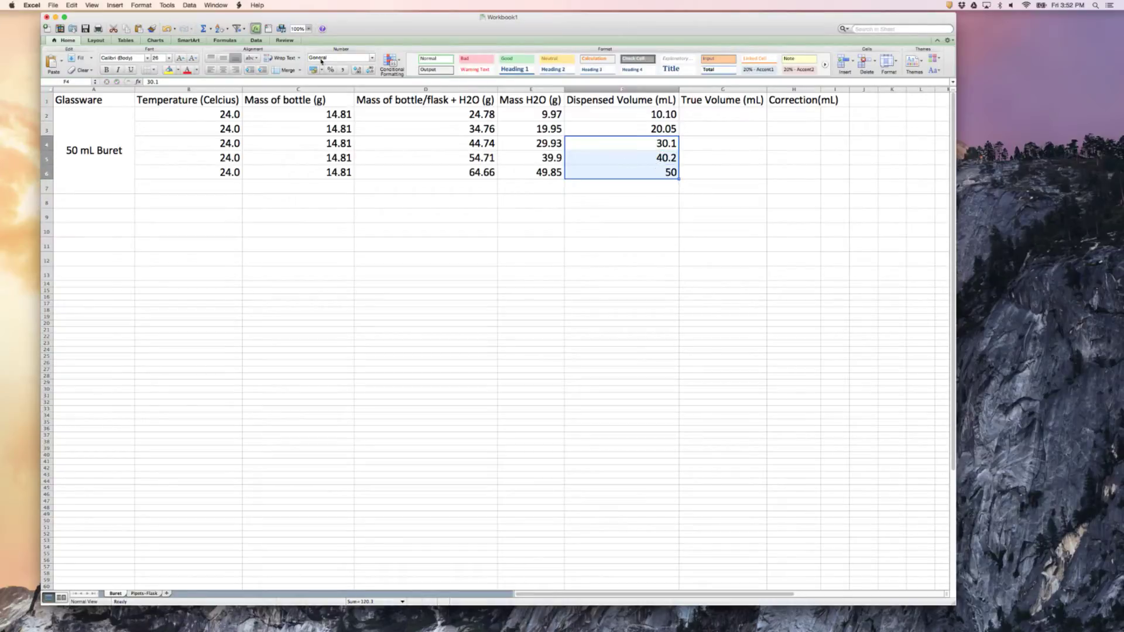
left_click(356, 71)
left_click(607, 226)
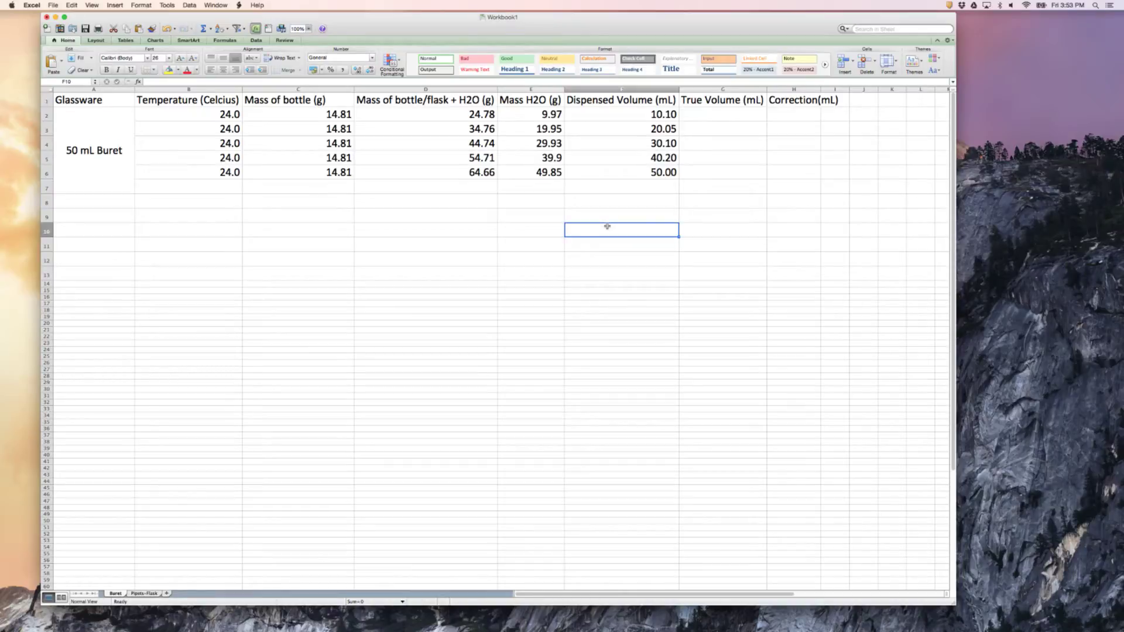
left_click(695, 118)
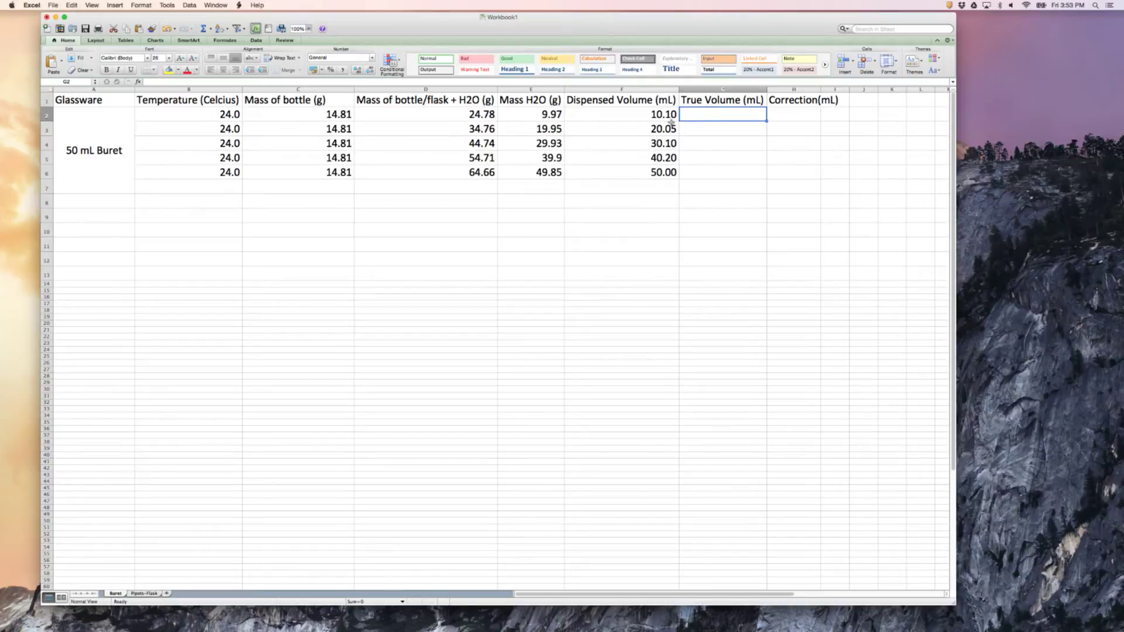
left_click(222, 118)
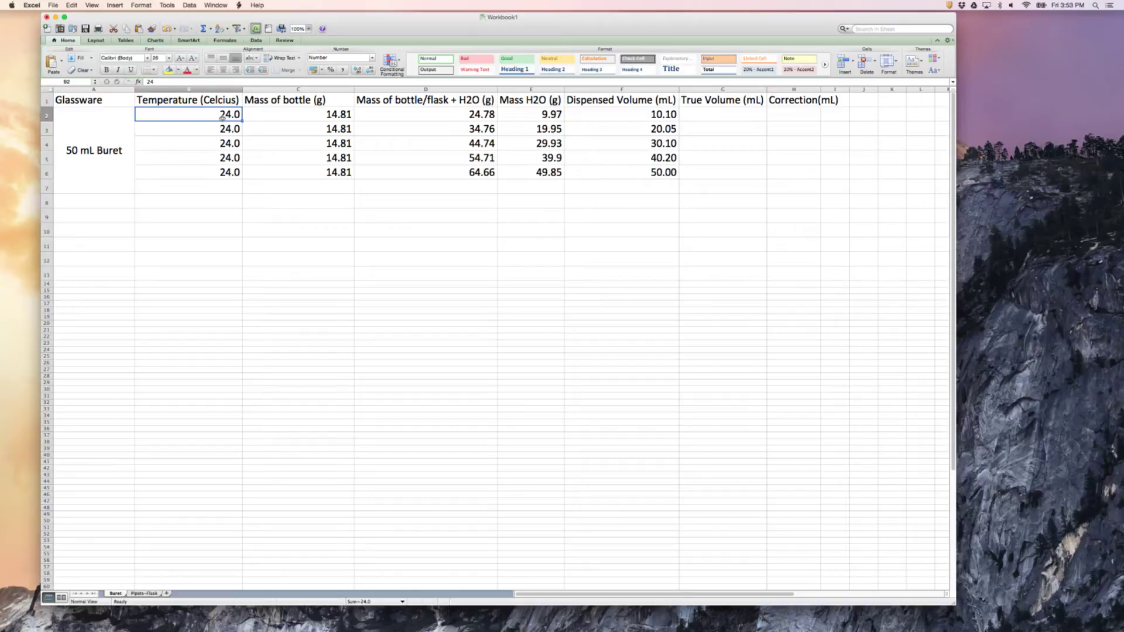
left_click(709, 118)
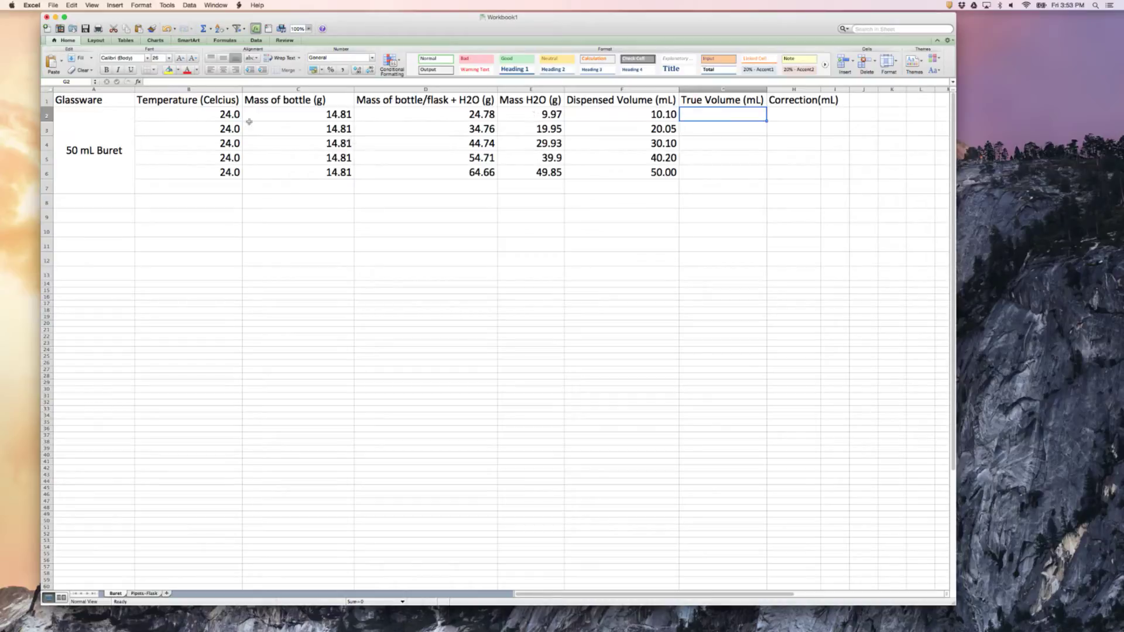
Insert a new column before "Mass of bottle (g)" and head it "Density @ T (g/mL)"
left_click(265, 89)
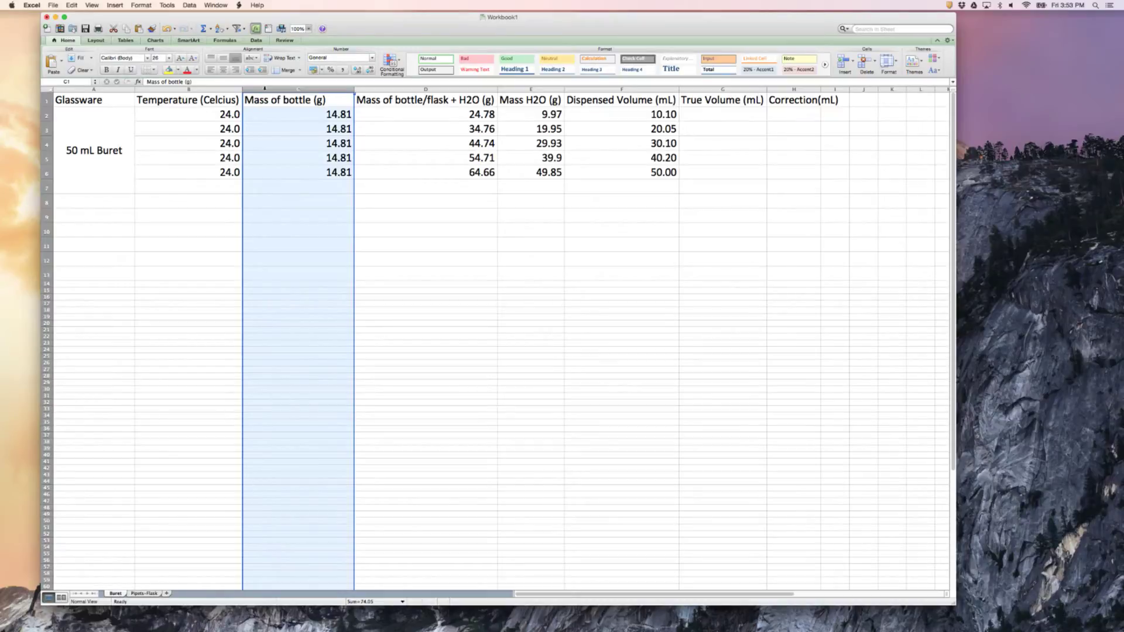
right_click(265, 89)
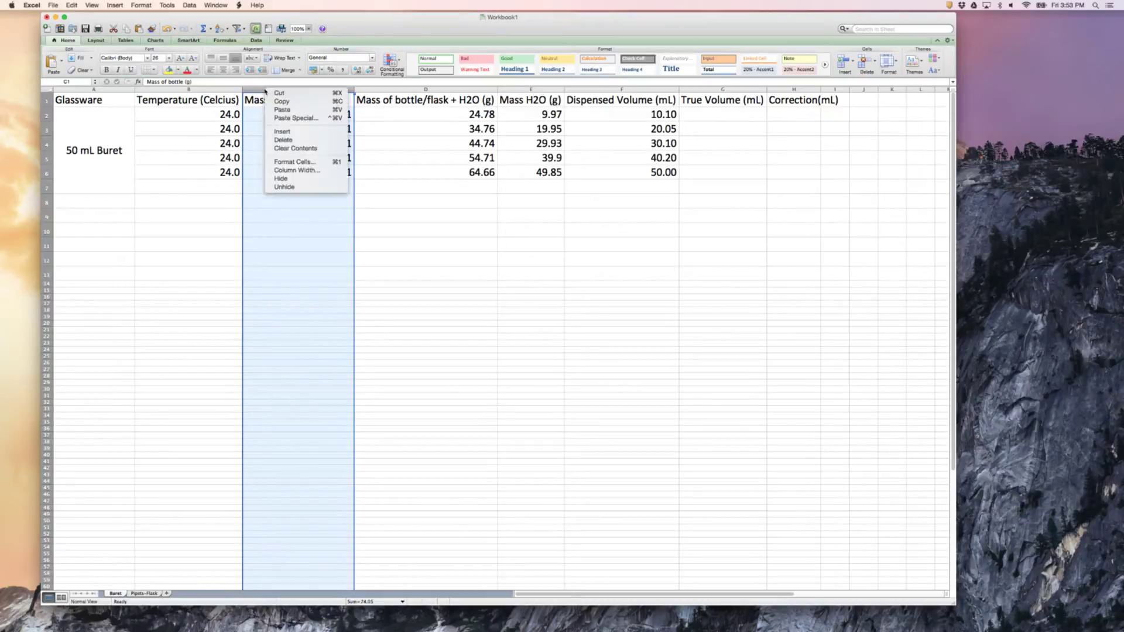
left_click(284, 131)
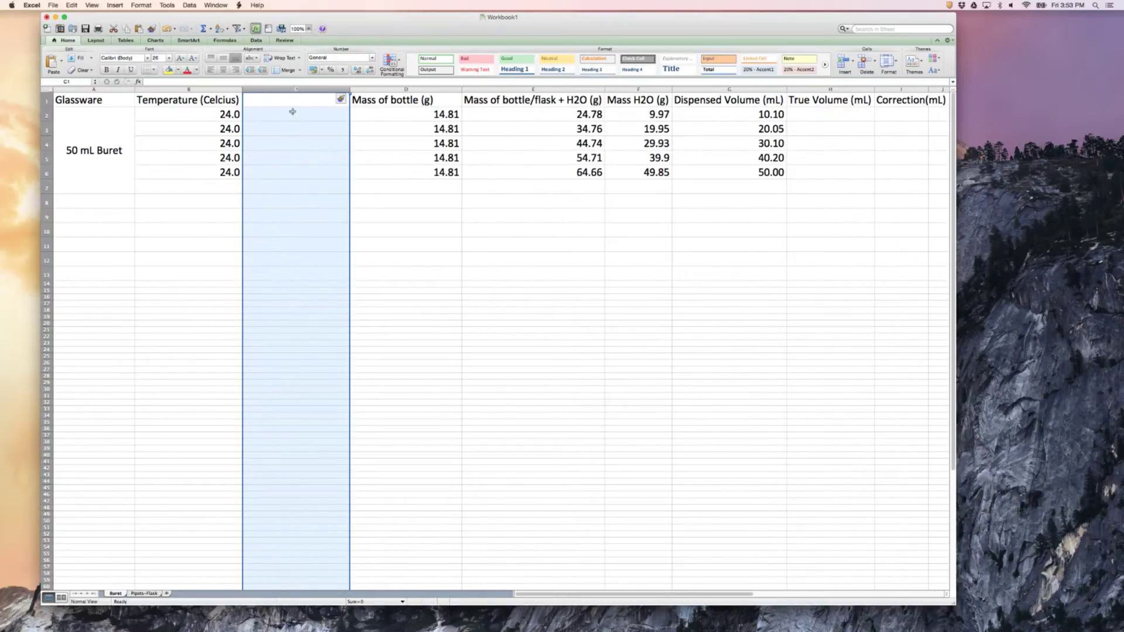
left_click(288, 103)
type("Densi")
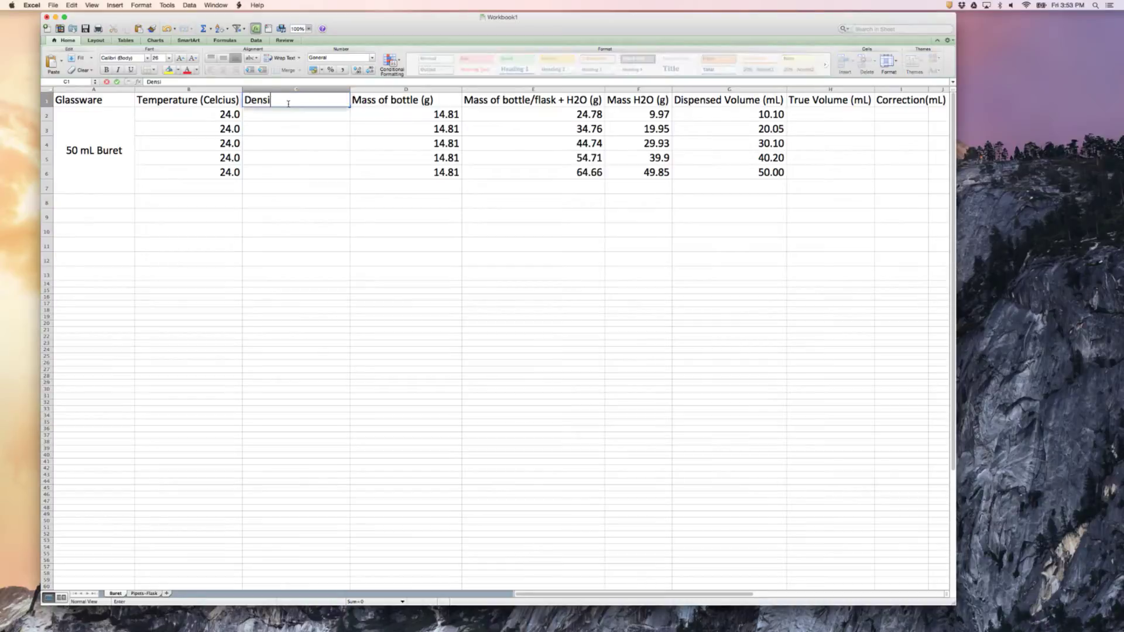
type("ty @ T (g/mL)")
Enter a water density of 0.99731 in C2 and reselect that cell
left_click(282, 116)
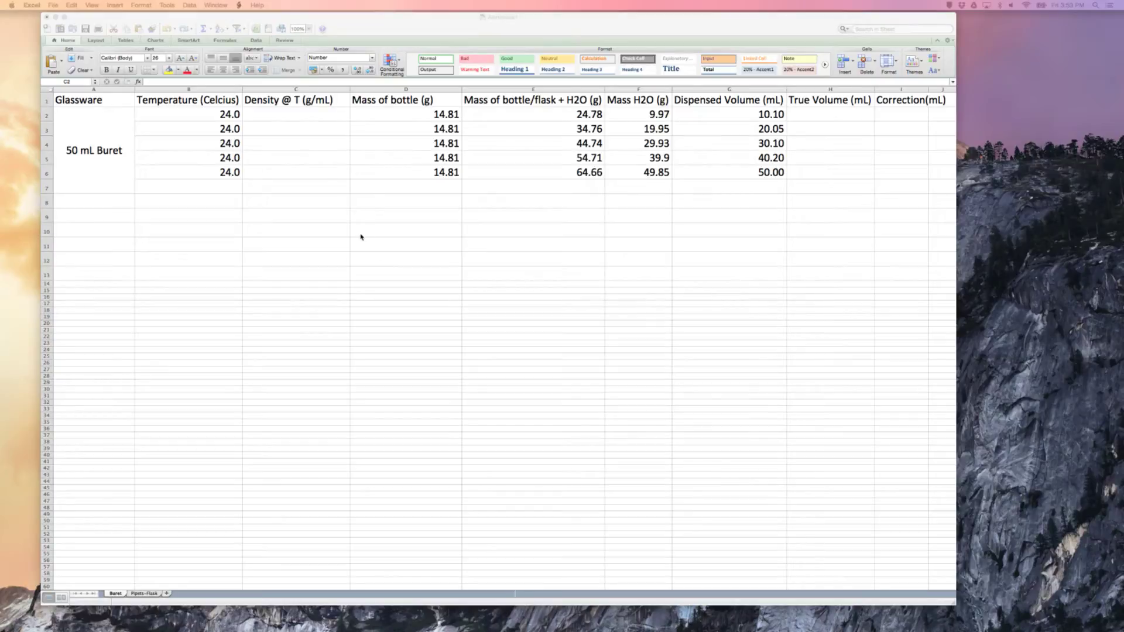
left_click(273, 111)
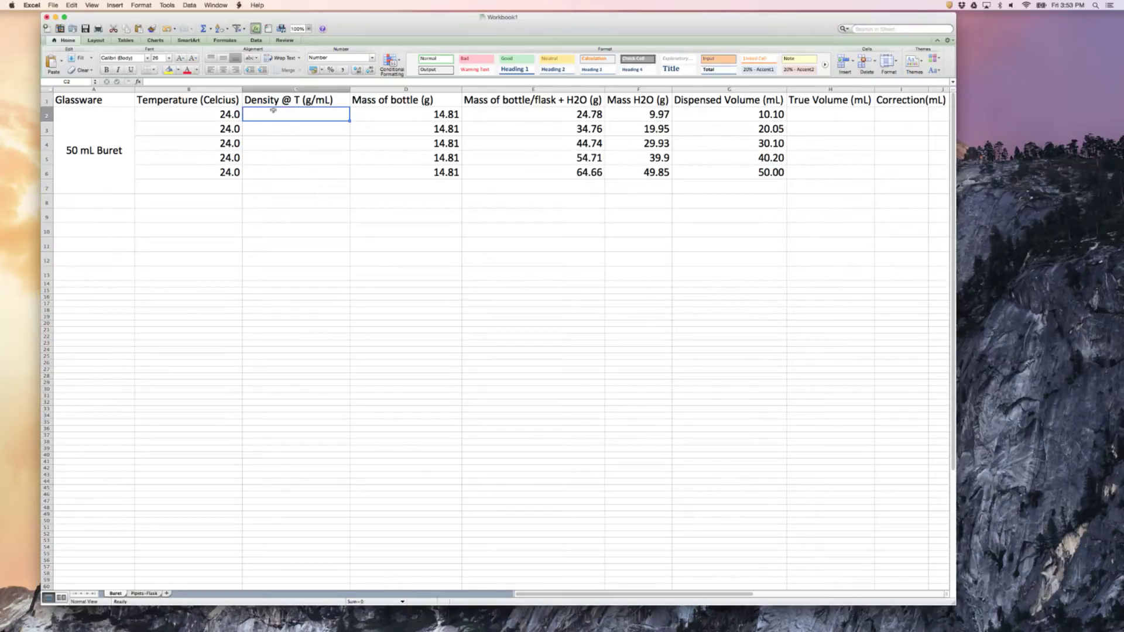
type("0.99731")
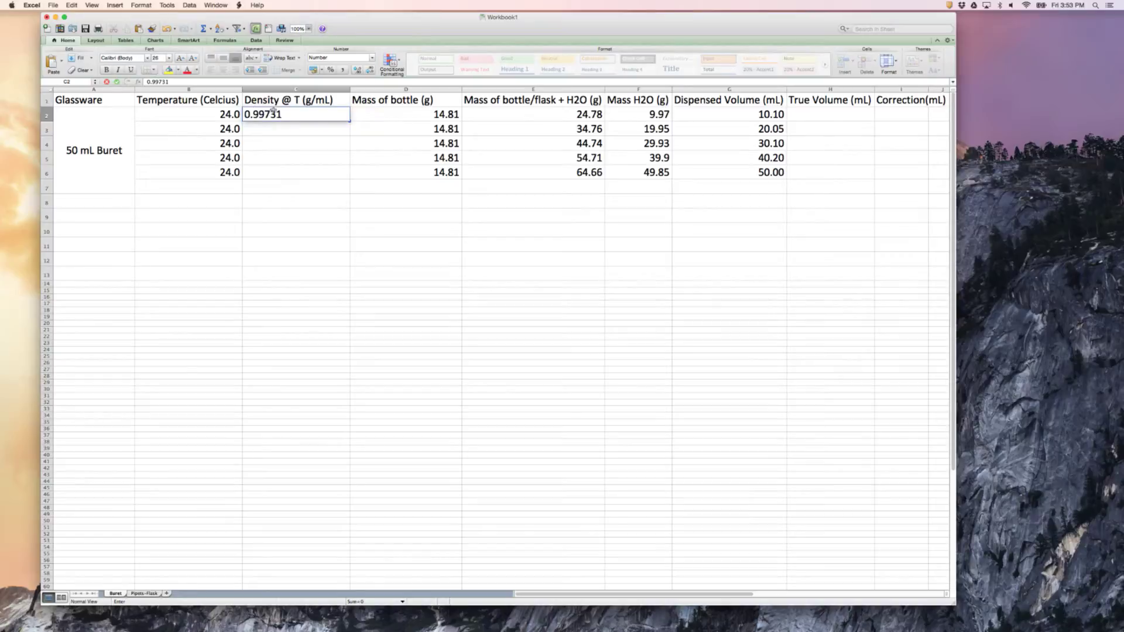
key("Return")
left_click(293, 113)
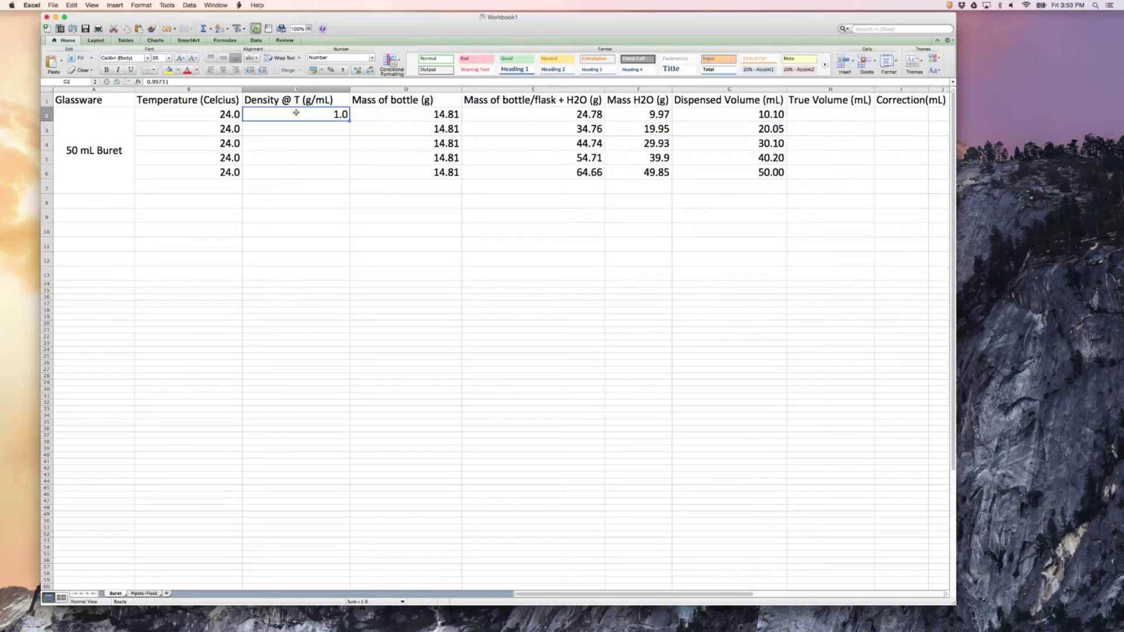
Copy the C2 water density down to C6 and format those cells to show four decimal places
left_click_drag(349, 120, 350, 174)
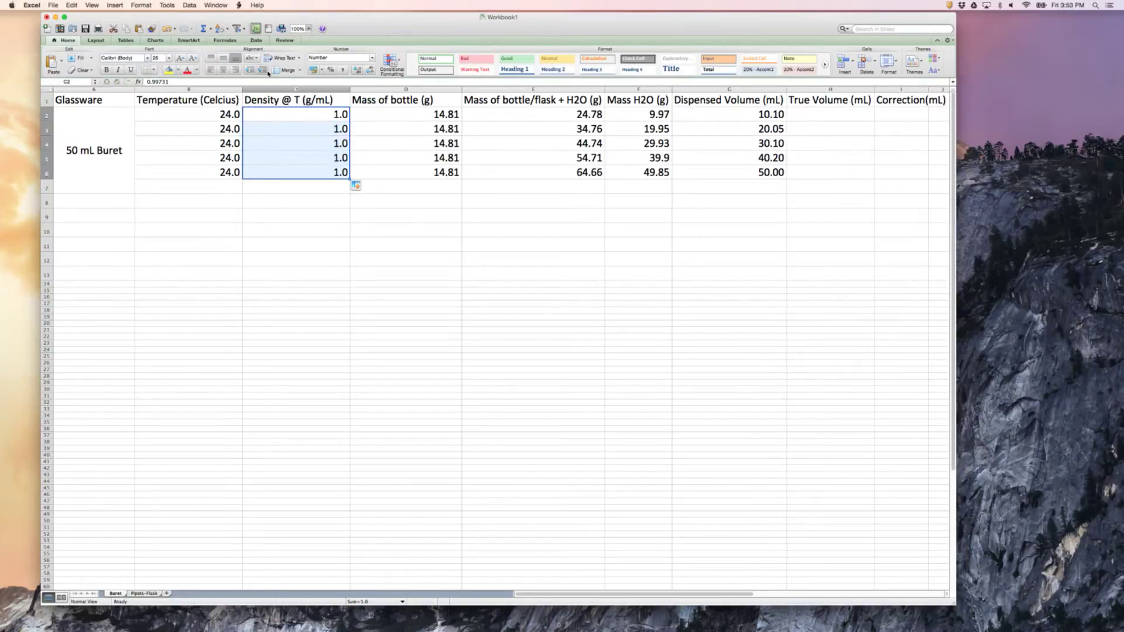
left_click(358, 71)
left_click(359, 71)
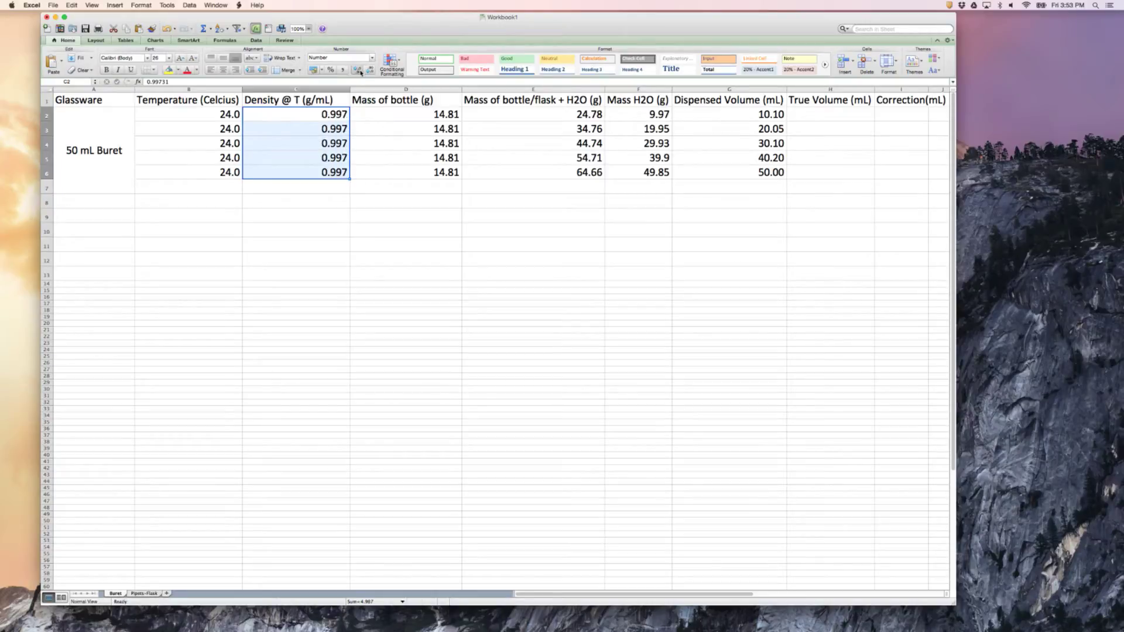
left_click(359, 71)
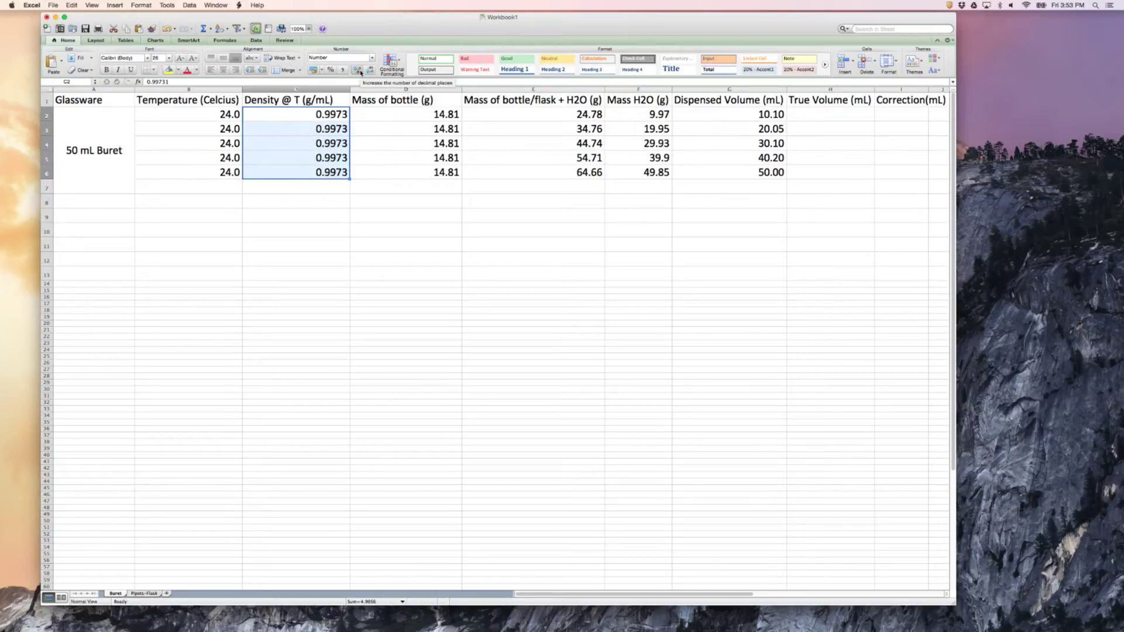
left_click(375, 202)
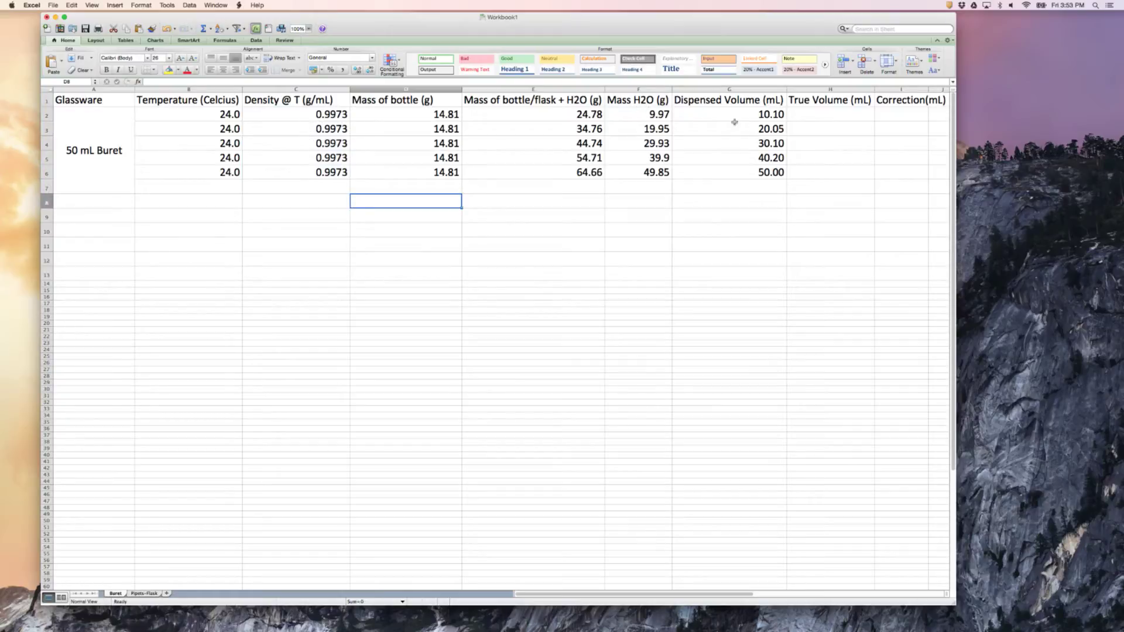
Calculate the first true volume in H2 with the formula =F2/C2
left_click(808, 117)
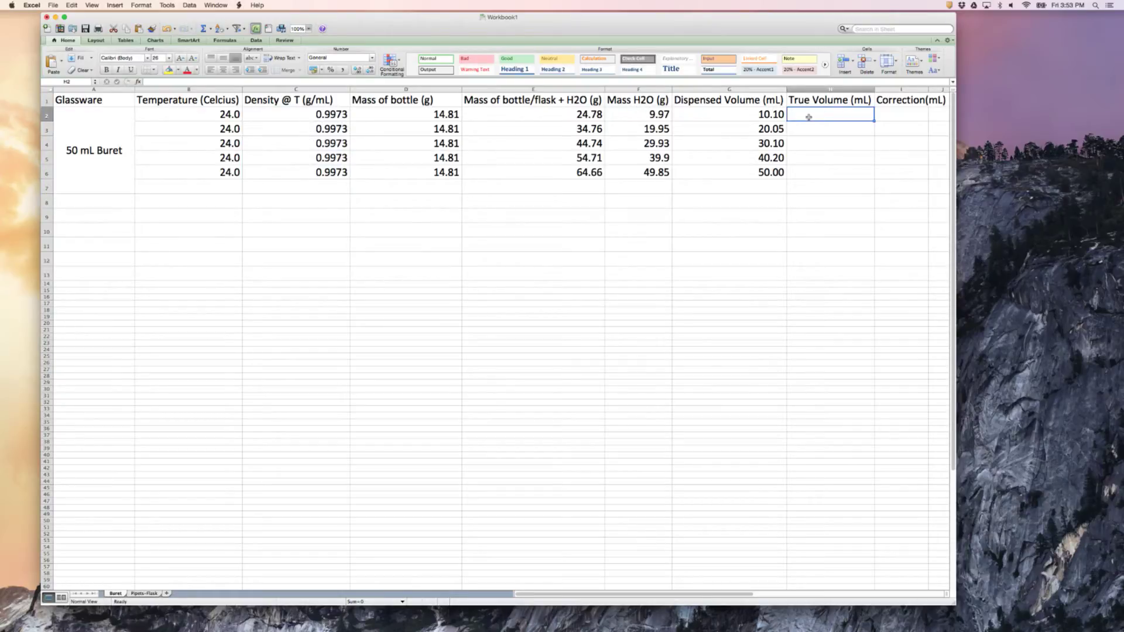
type("=")
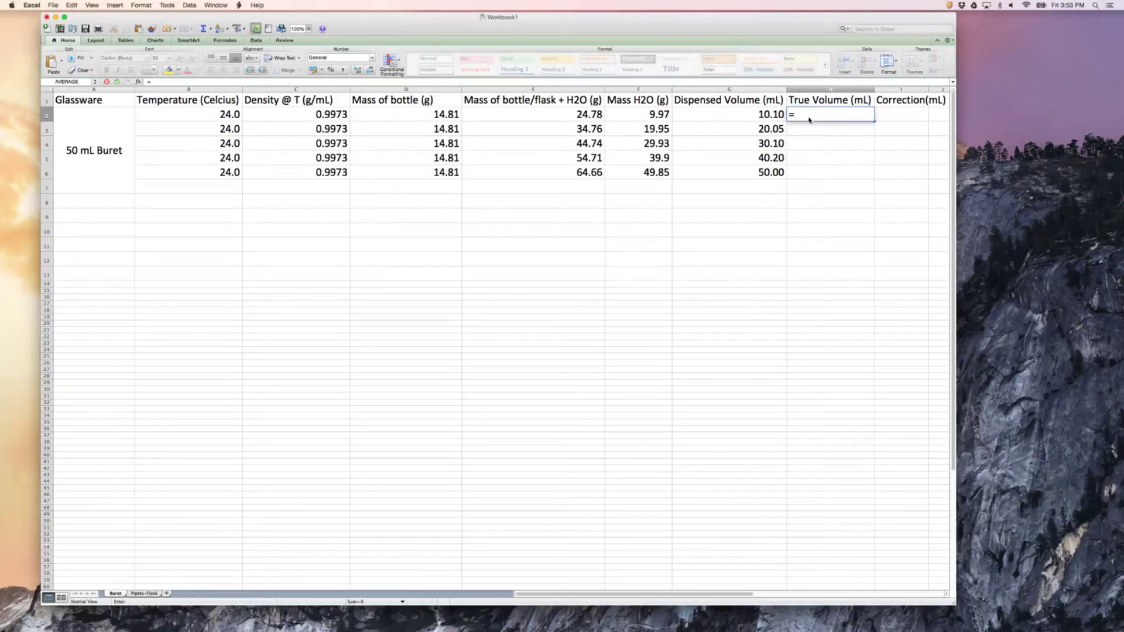
type("F2")
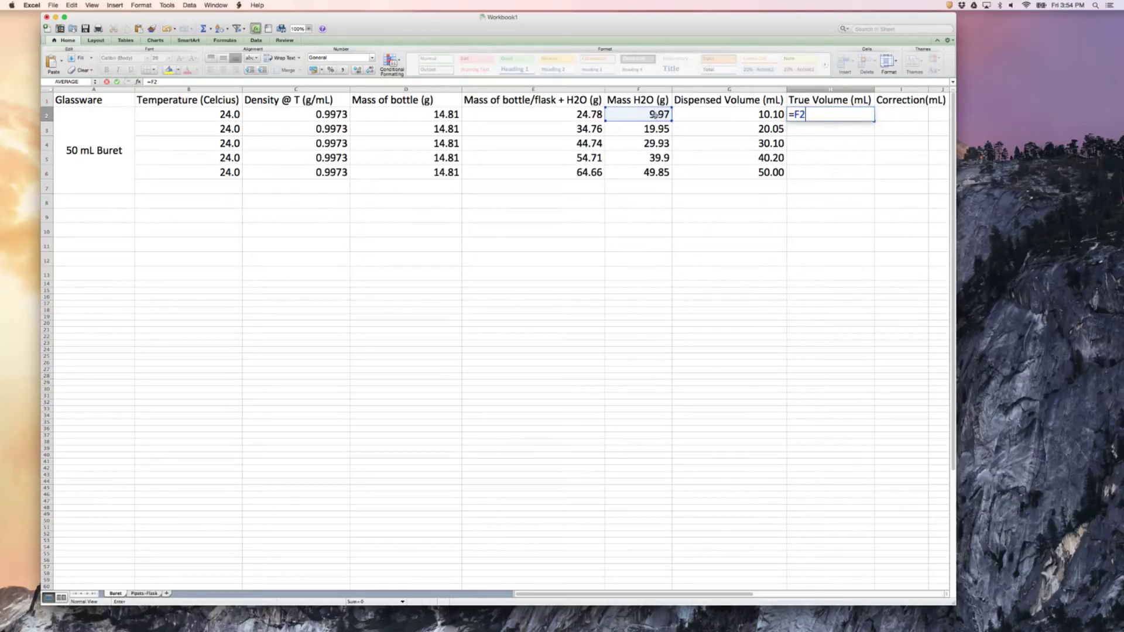
type("/")
left_click(327, 118)
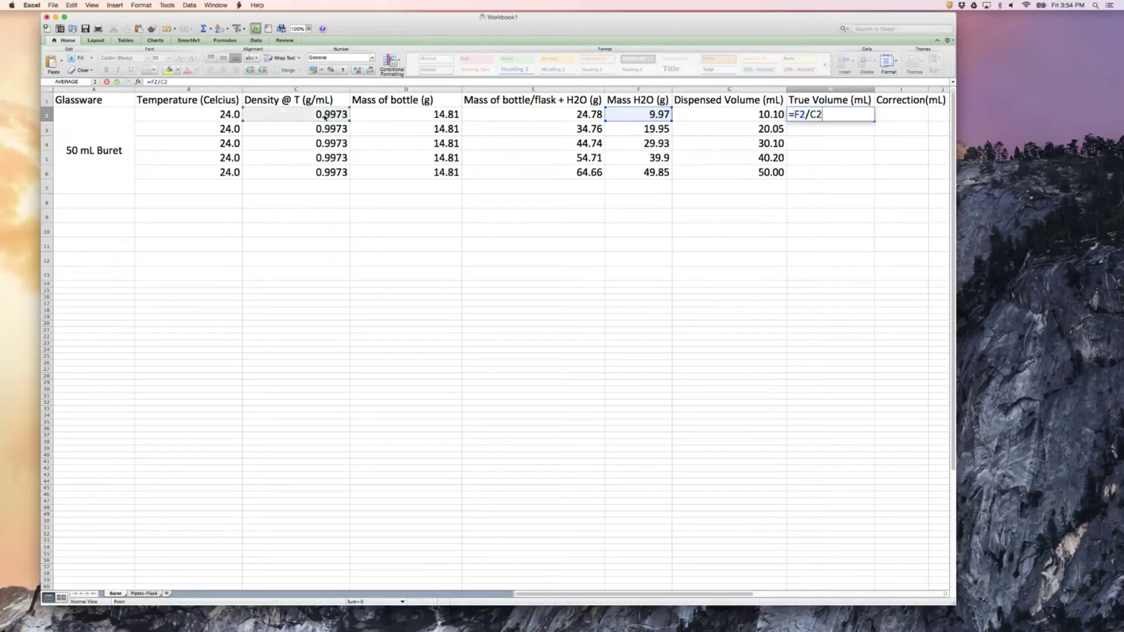
key("Return")
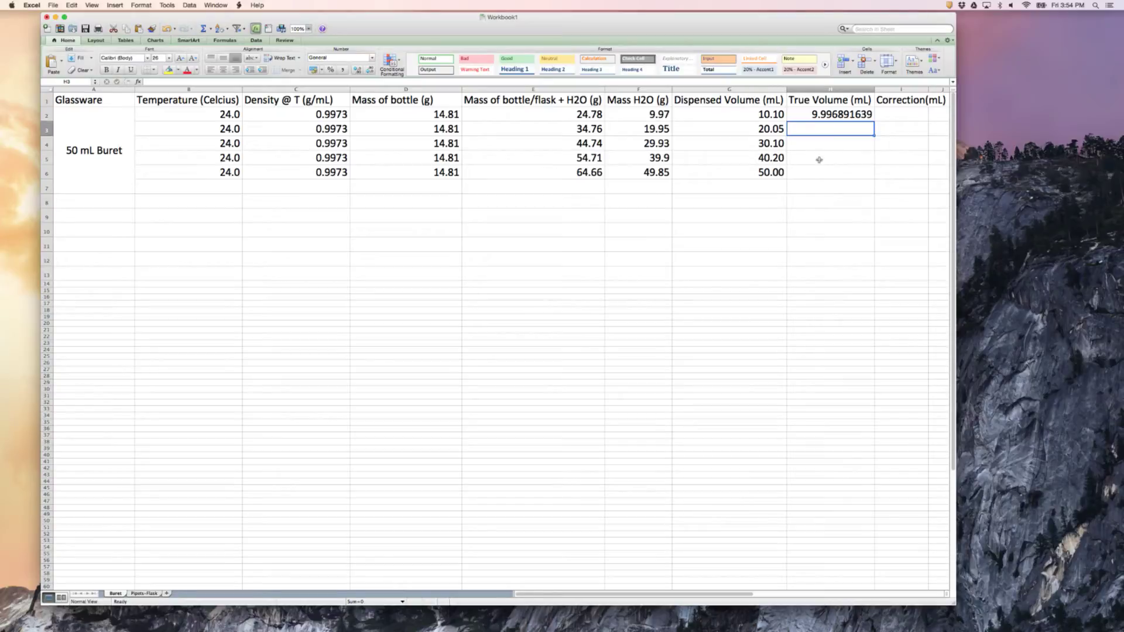
Copy the true volume formula down to H6, and widen the workbook window and the Correction(mL) column
left_click(832, 116)
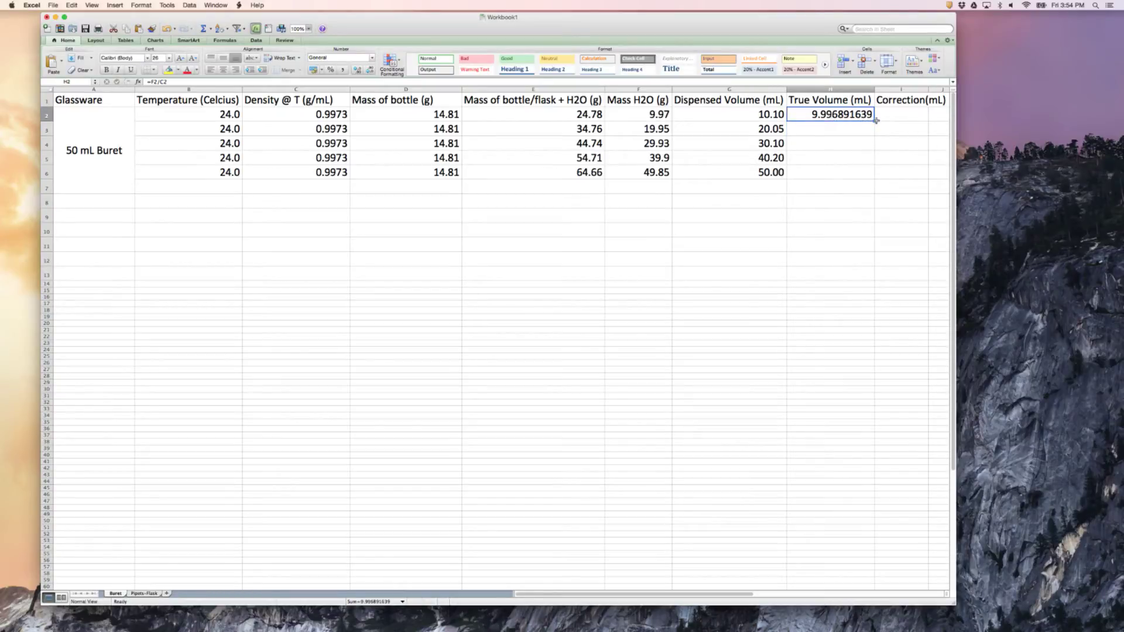
left_click_drag(874, 120, 862, 183)
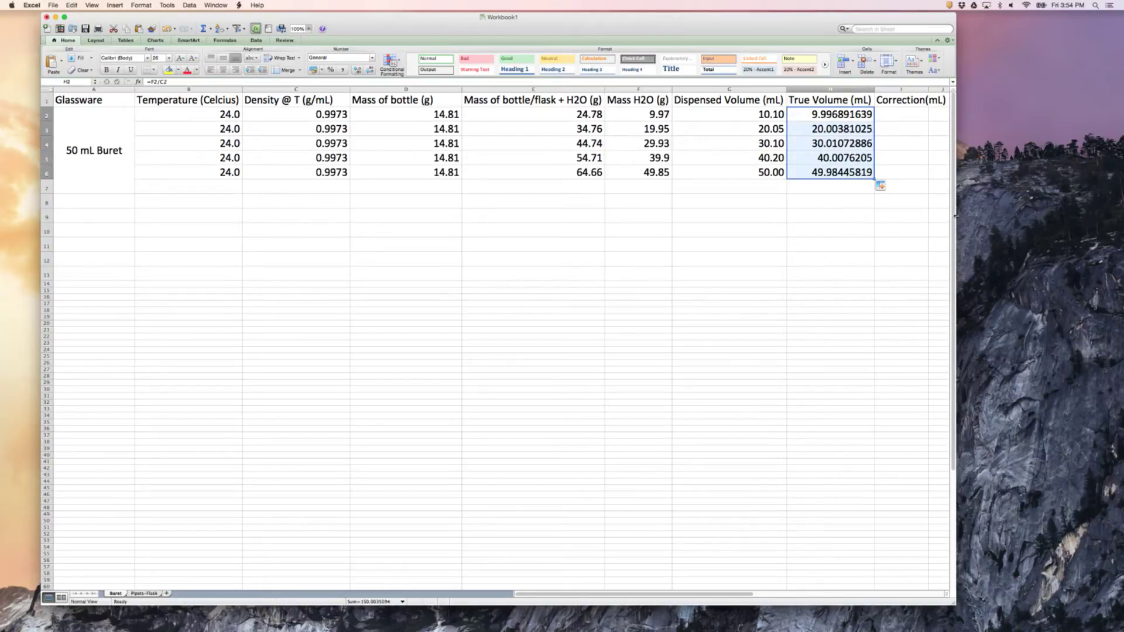
left_click_drag(955, 216, 1059, 213)
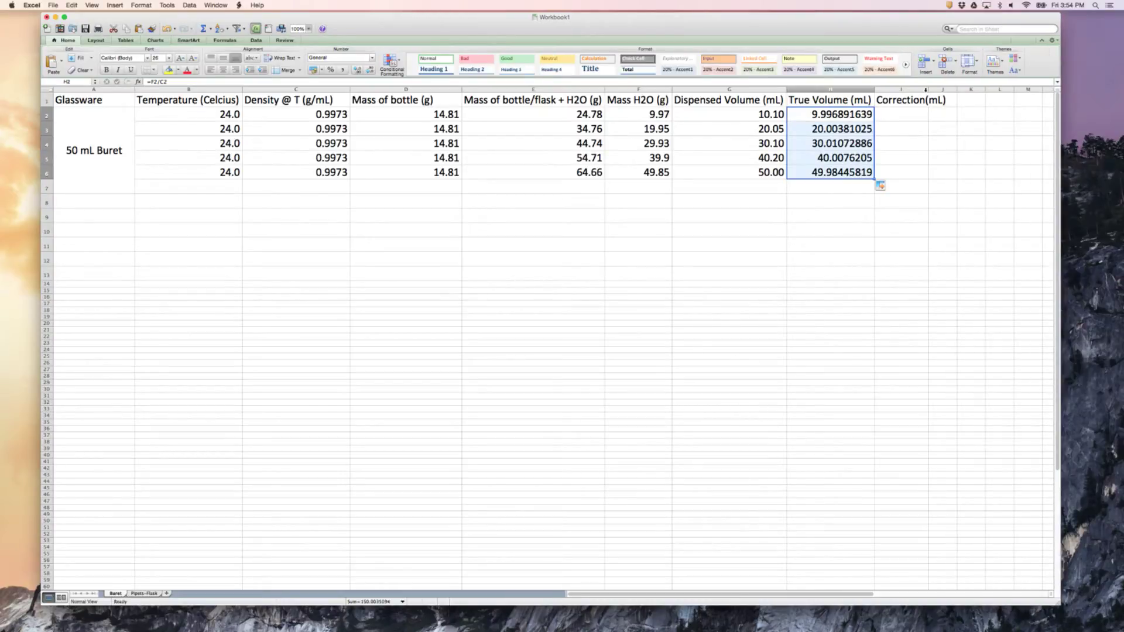
left_click_drag(928, 88, 949, 88)
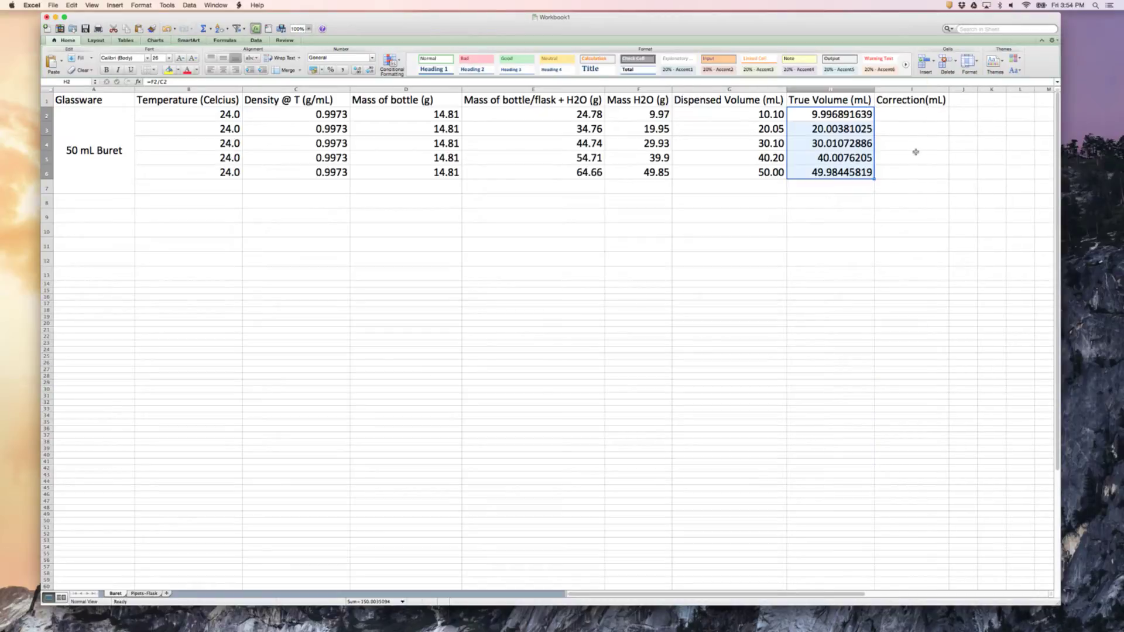
Calculate the first correction in I2 with the formula =H2-G2
left_click(888, 118)
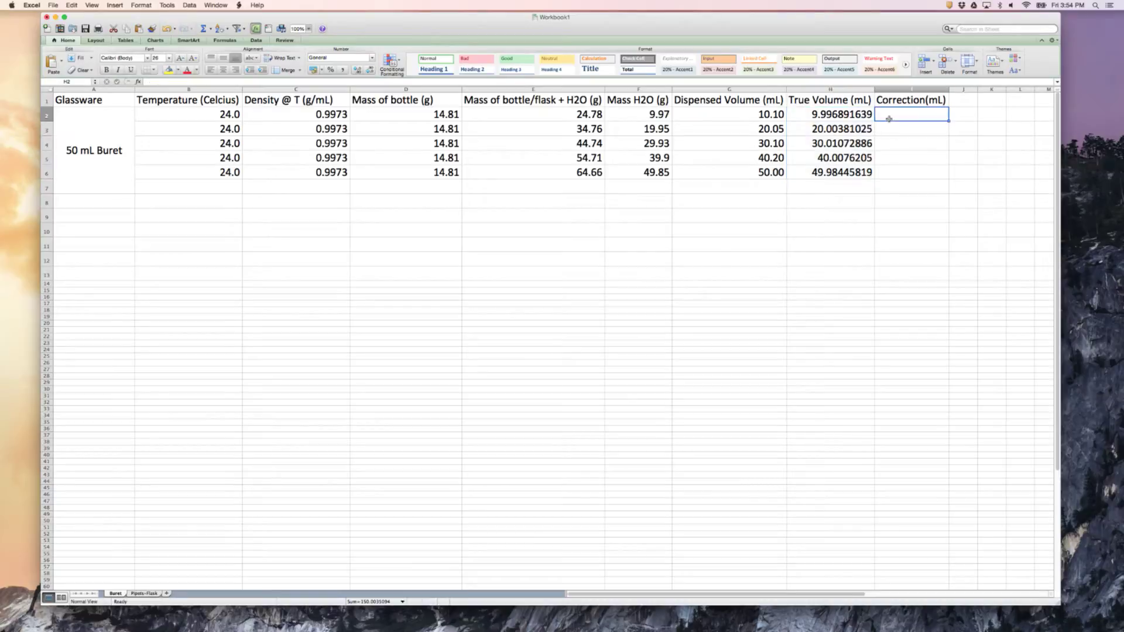
type("=")
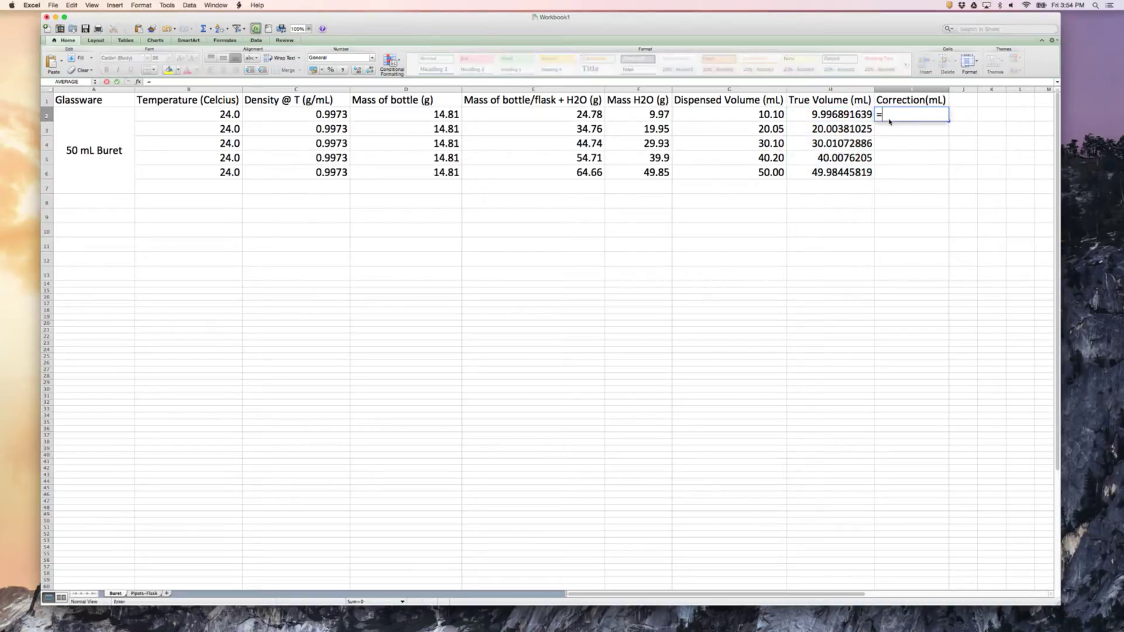
type("G")
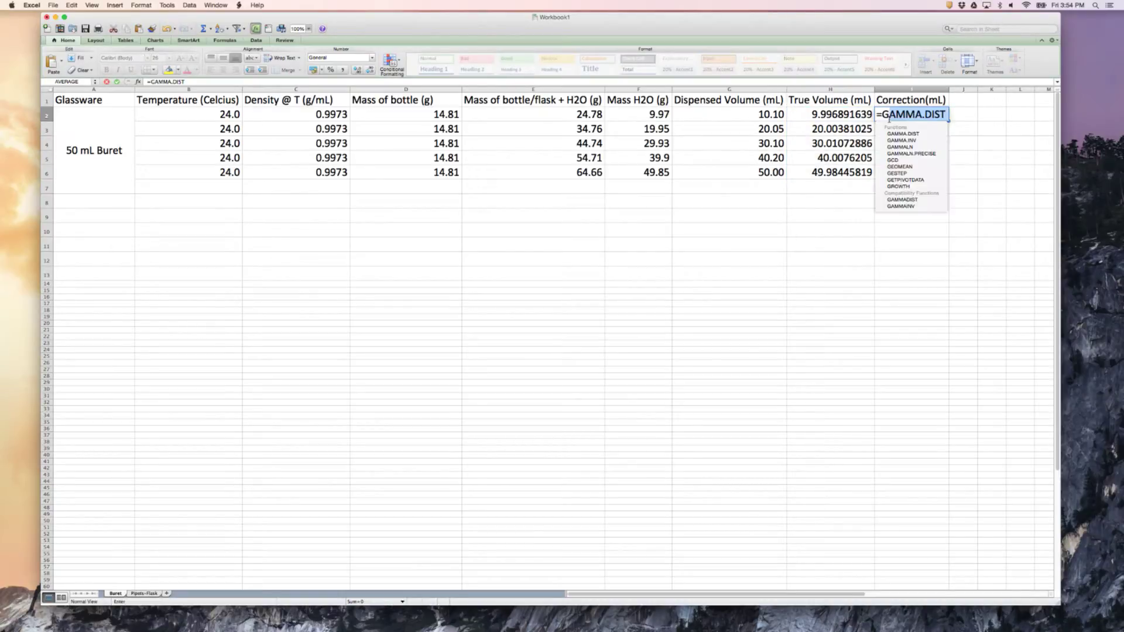
key("BackSpace")
key("BackSpace")
type("H2")
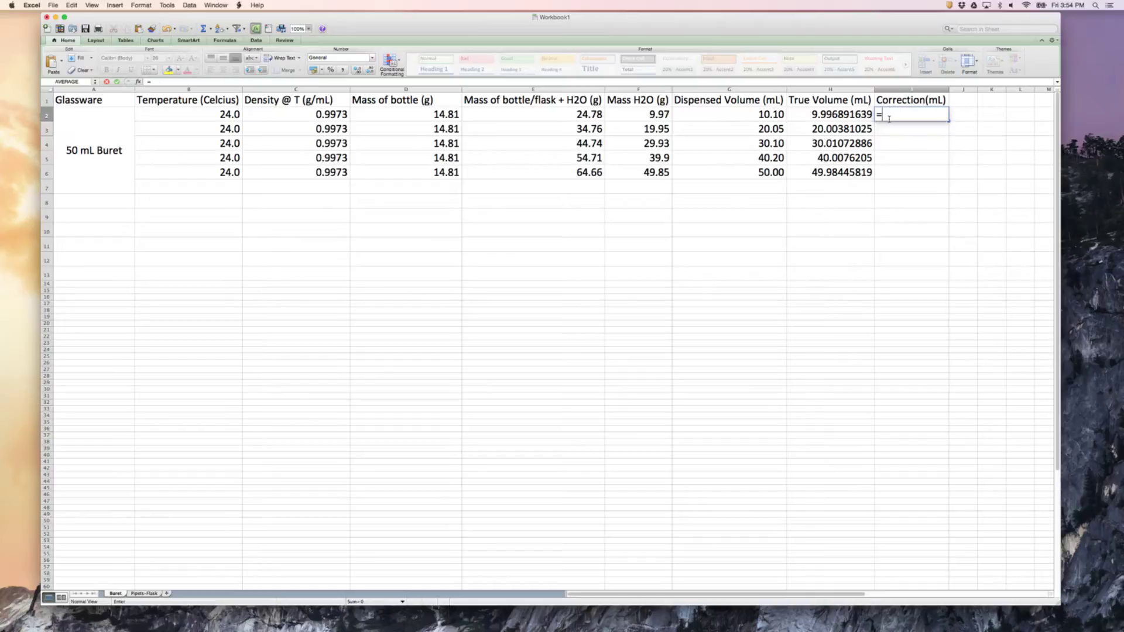
type("-")
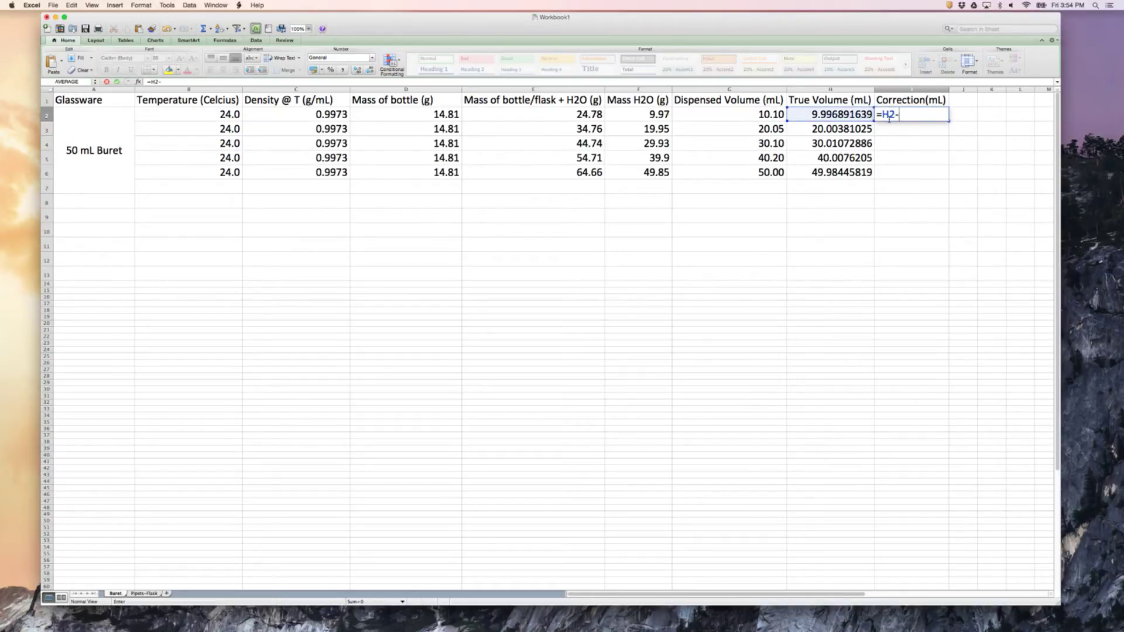
type("G2")
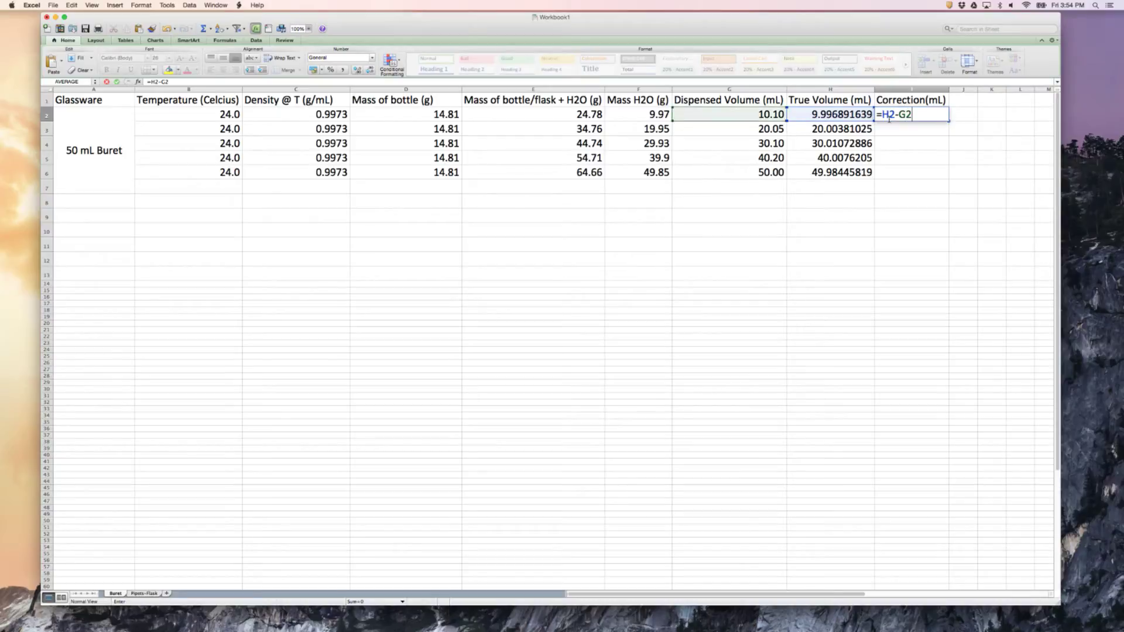
key("Return")
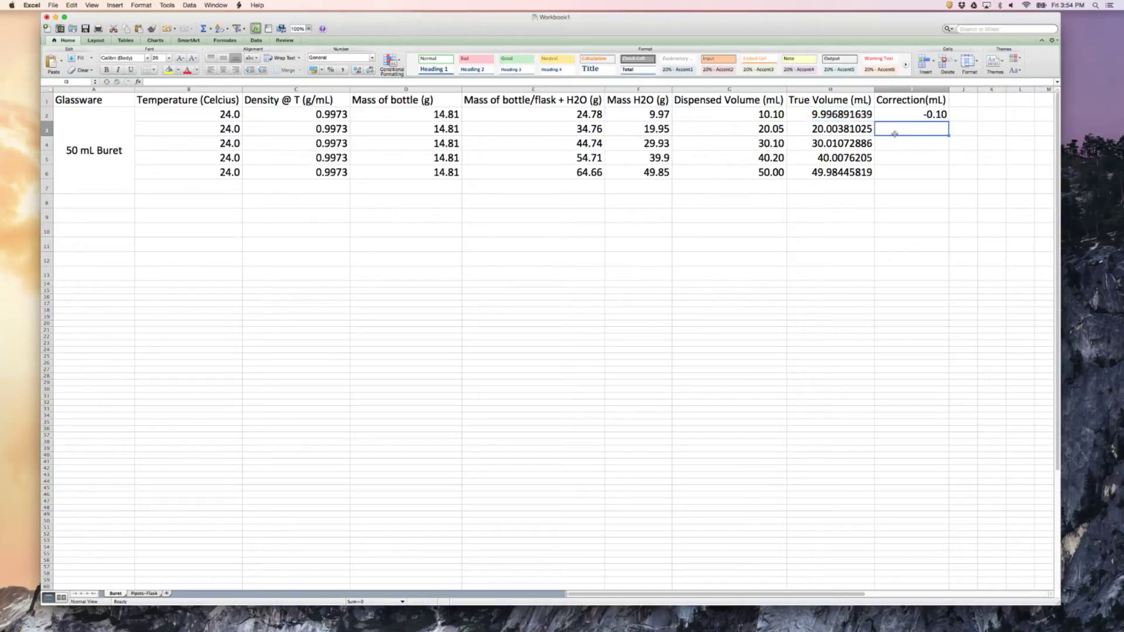
Copy the correction formula from I2 down to I6
left_click(930, 114)
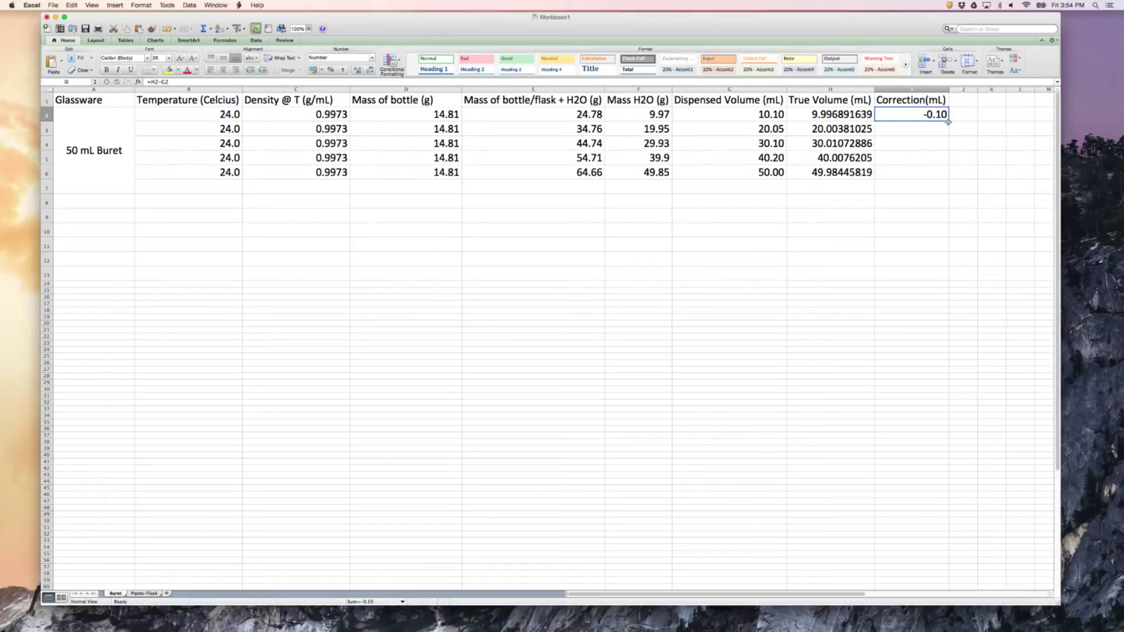
left_click_drag(948, 120, 945, 177)
left_click(906, 198)
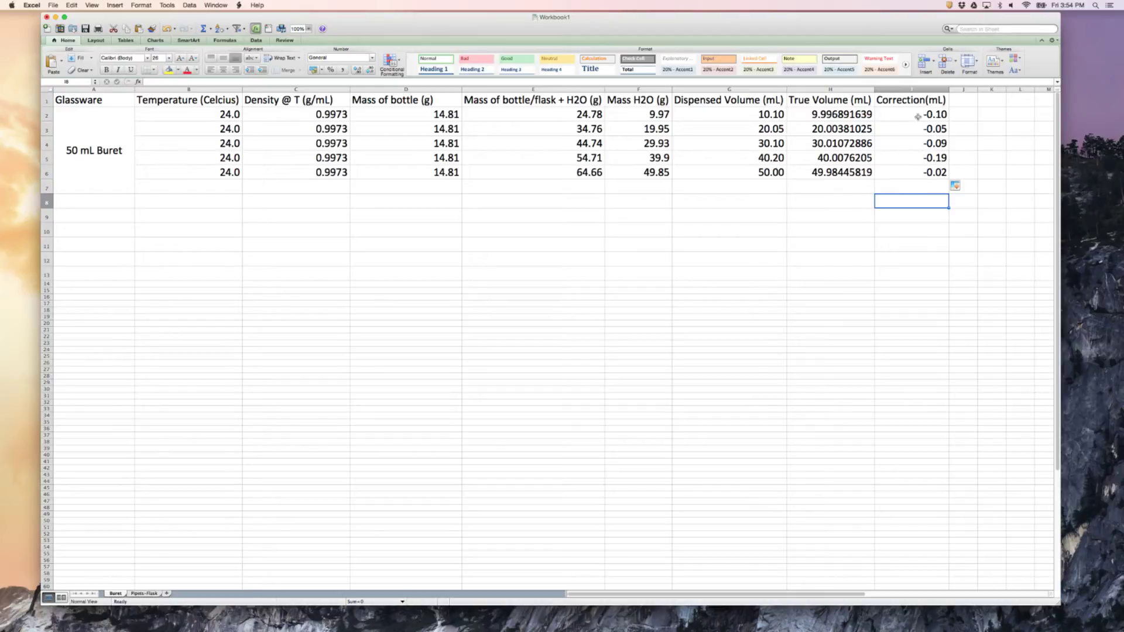
left_click_drag(912, 115, 910, 175)
left_click(910, 217)
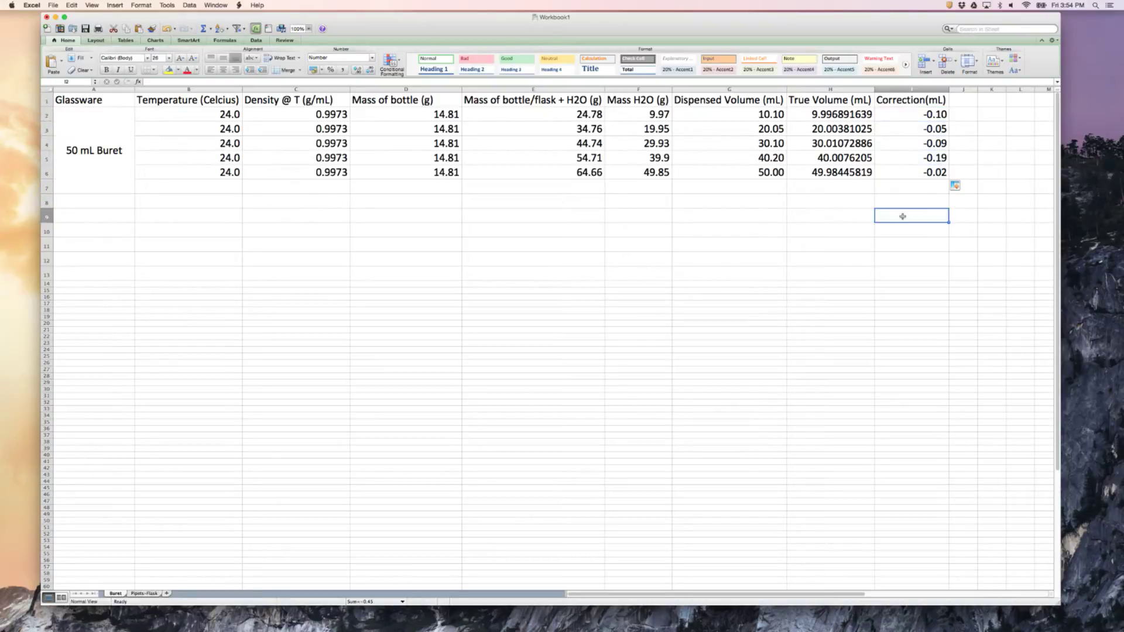
left_click_drag(887, 113, 887, 167)
left_click(885, 209)
left_click(899, 113)
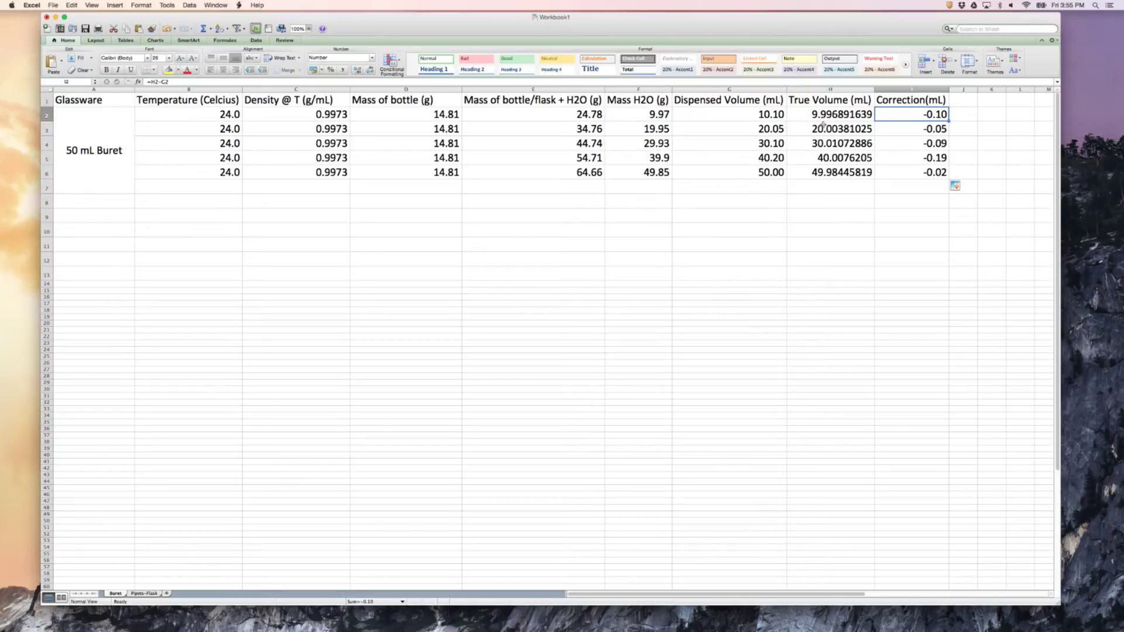
left_click(721, 114)
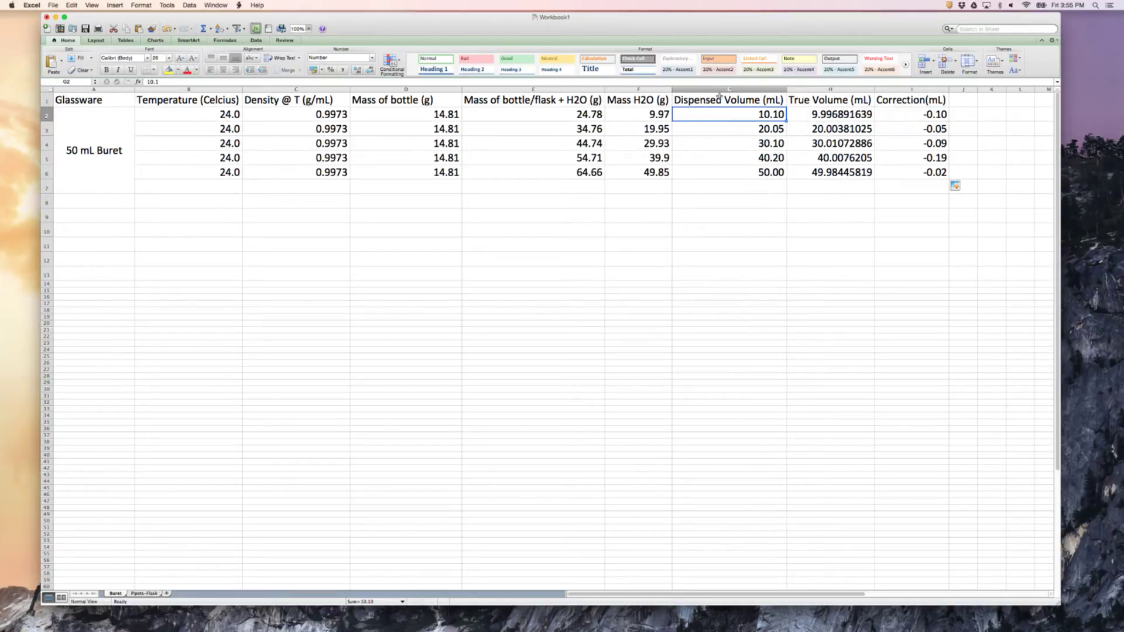
Insert a Marked Scatter chart of Correction(mL) against Dispensed Volume (mL) from G1:G6 and I1:I6, including the headings
left_click_drag(722, 99, 717, 172)
left_click_drag(886, 98, 885, 174)
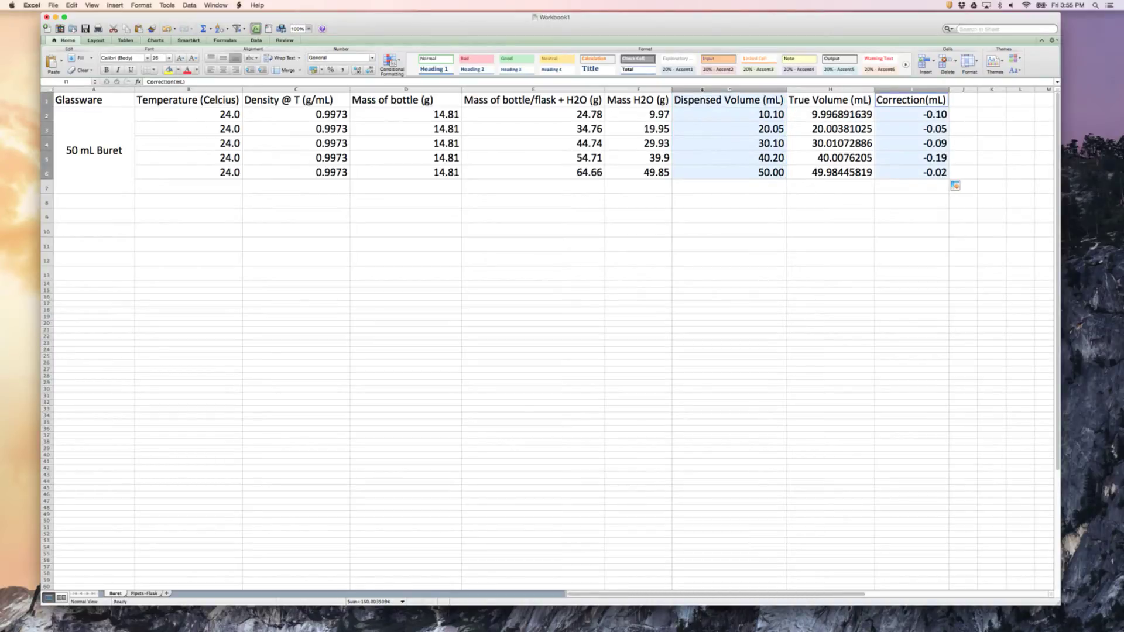
left_click(115, 6)
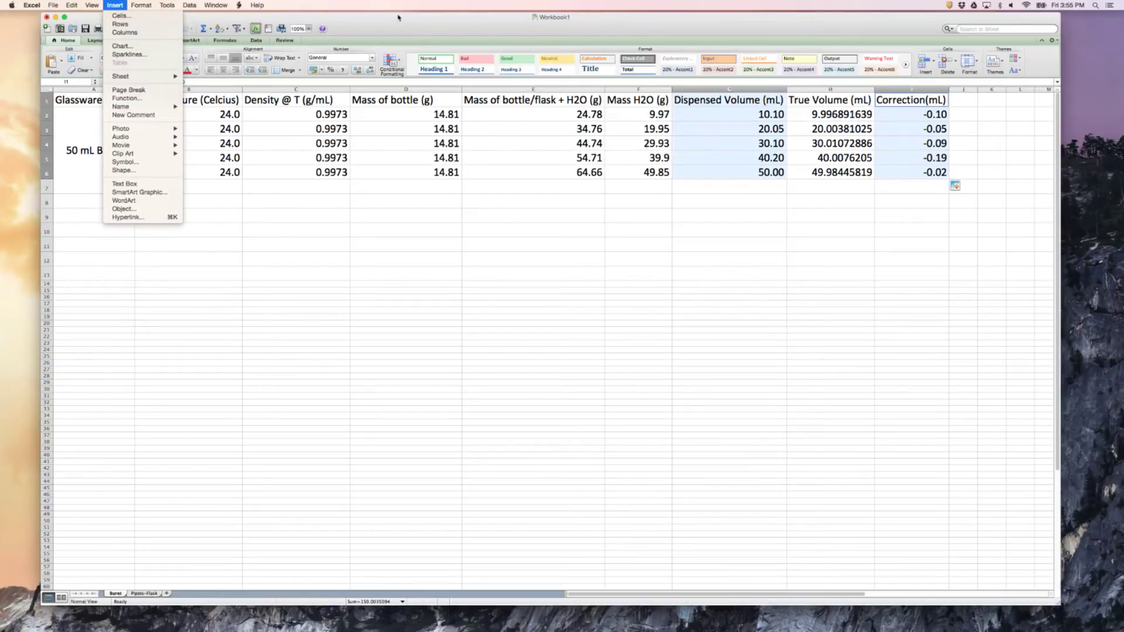
left_click(398, 16)
left_click(154, 40)
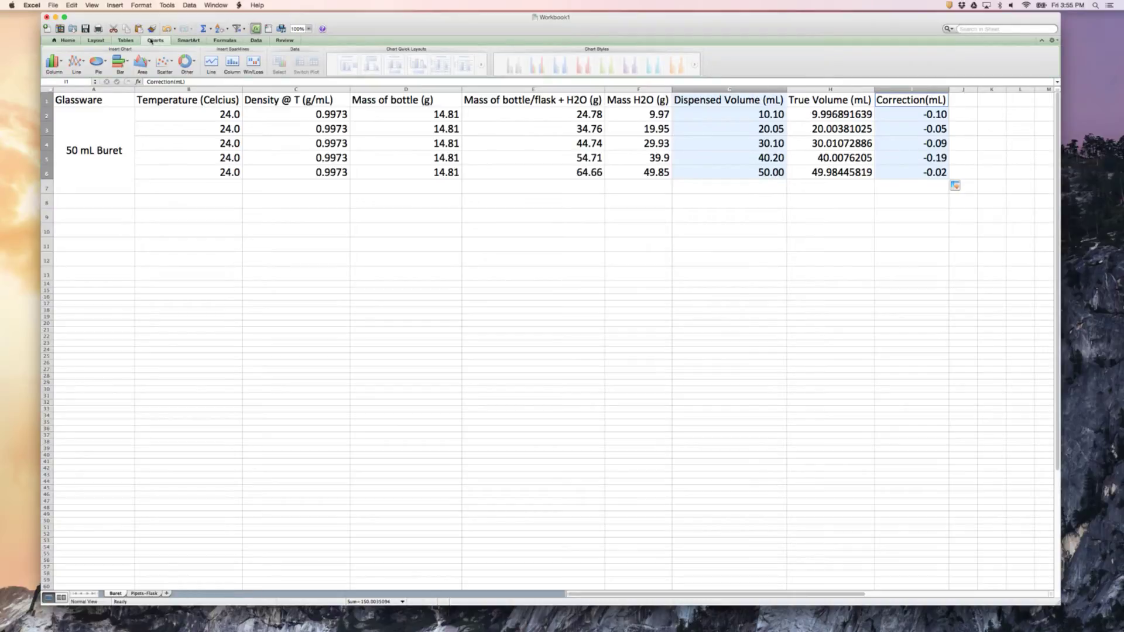
left_click(161, 62)
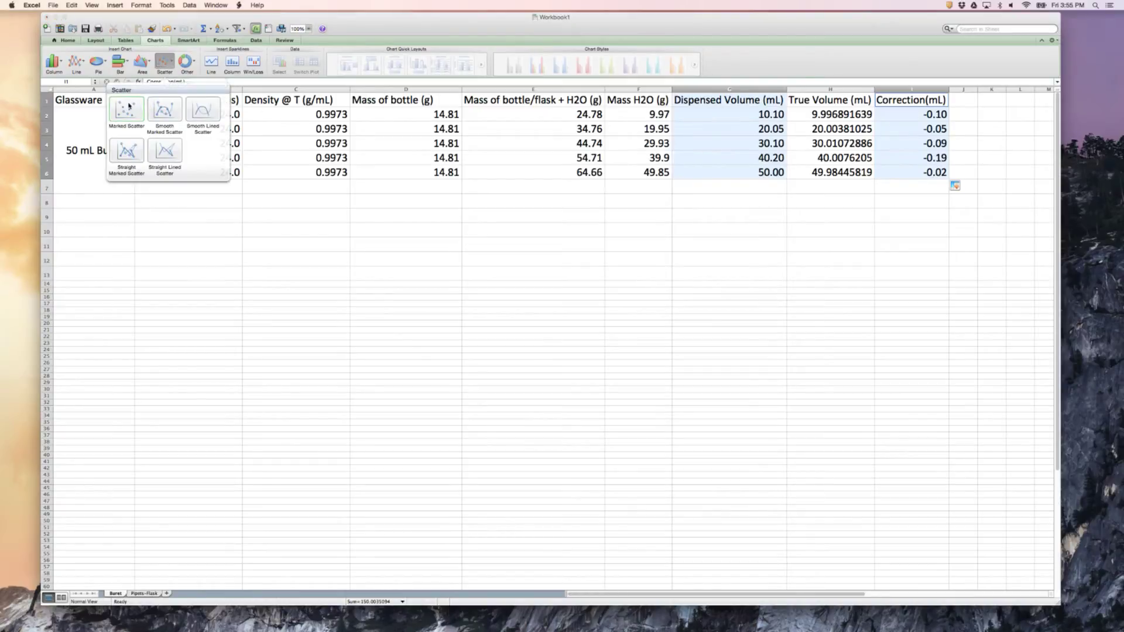
left_click(128, 109)
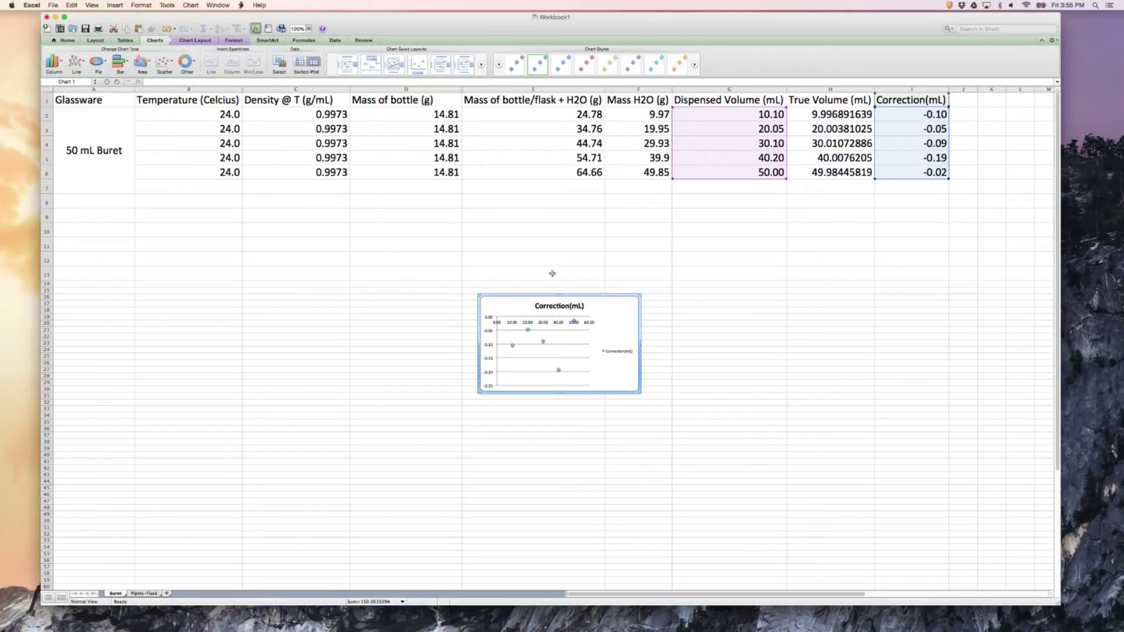
Enlarge the correction scatter chart so it spans roughly columns D to H below the data table
left_click_drag(640, 295, 690, 235)
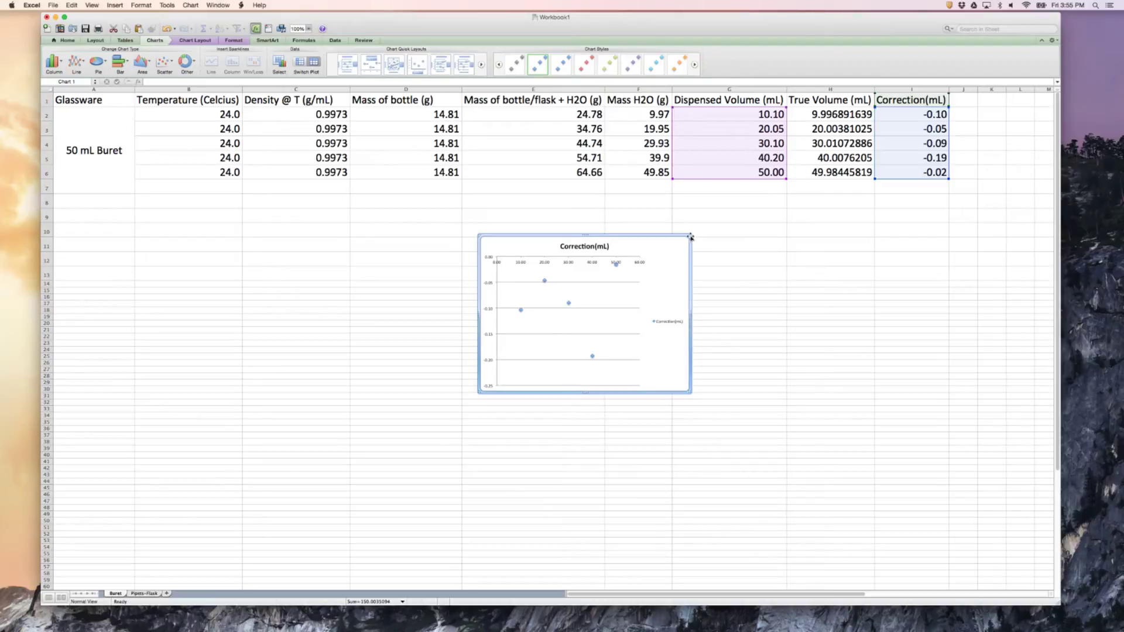
left_click_drag(690, 235, 802, 221)
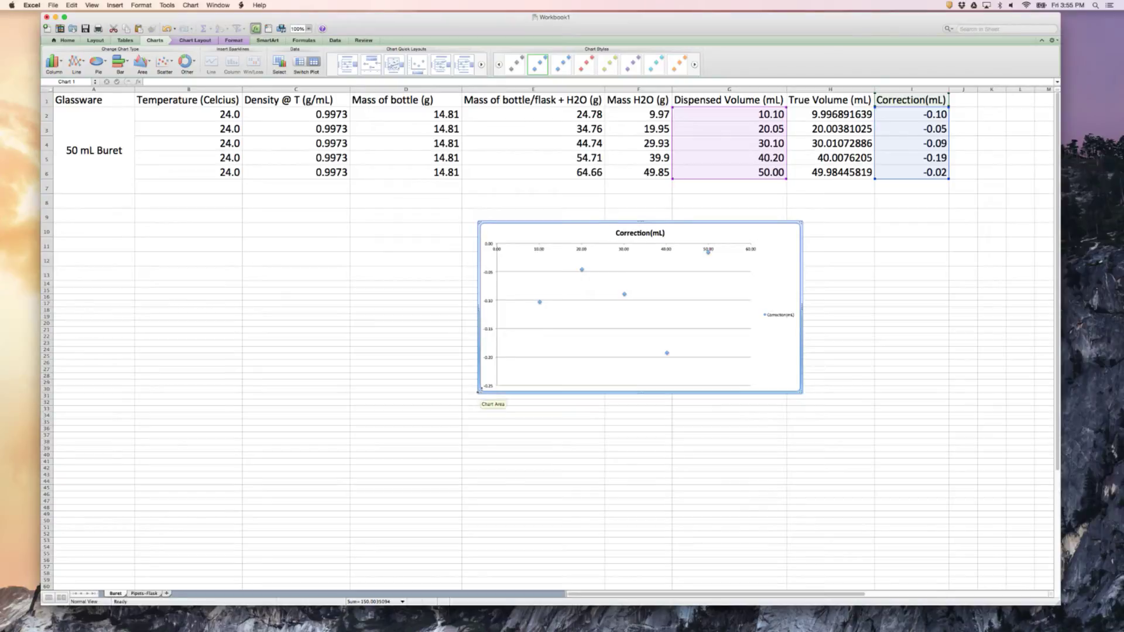
left_click_drag(481, 393, 375, 497)
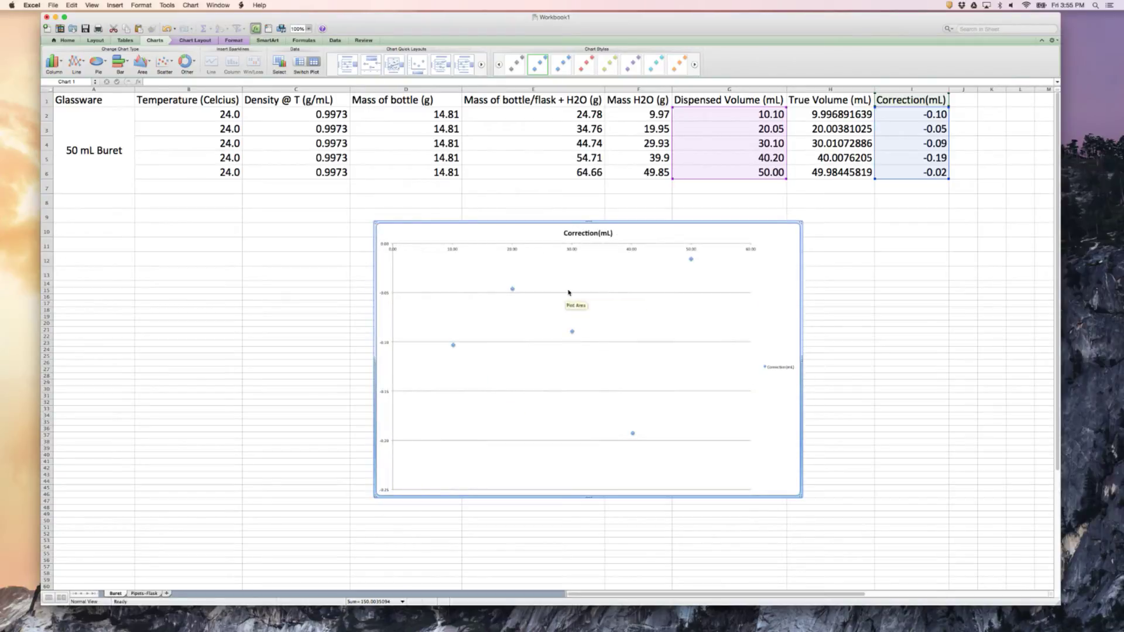
Set the dispensed volume in G5 of the Buret sheet to 40.05 mL
left_click(766, 157)
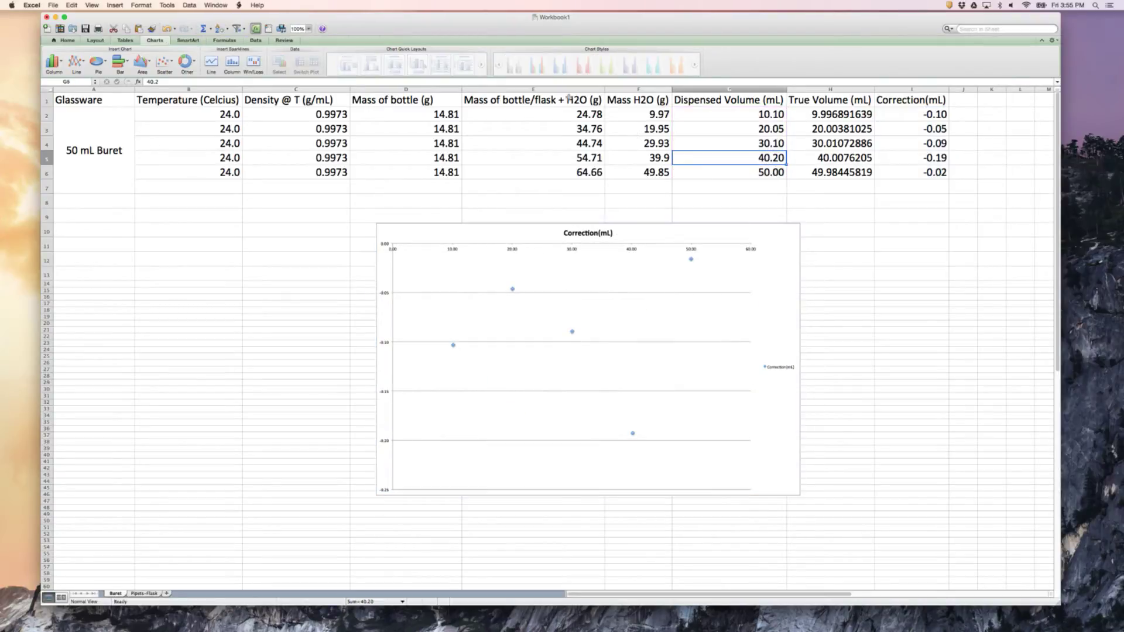
left_click(166, 82)
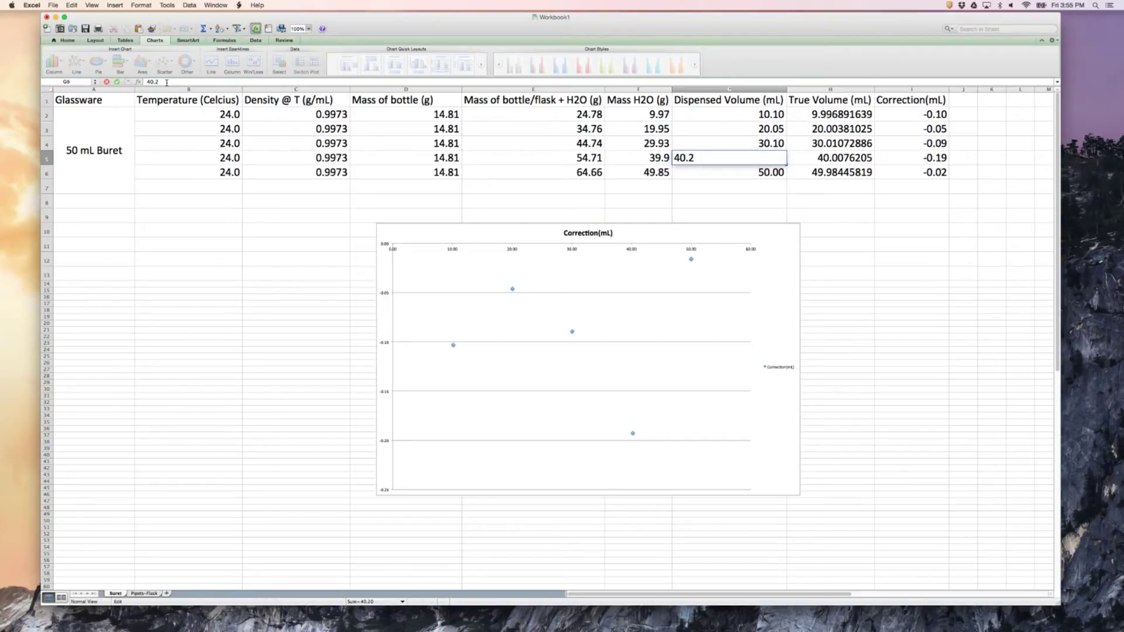
key("BackSpace")
type("05")
key("Return")
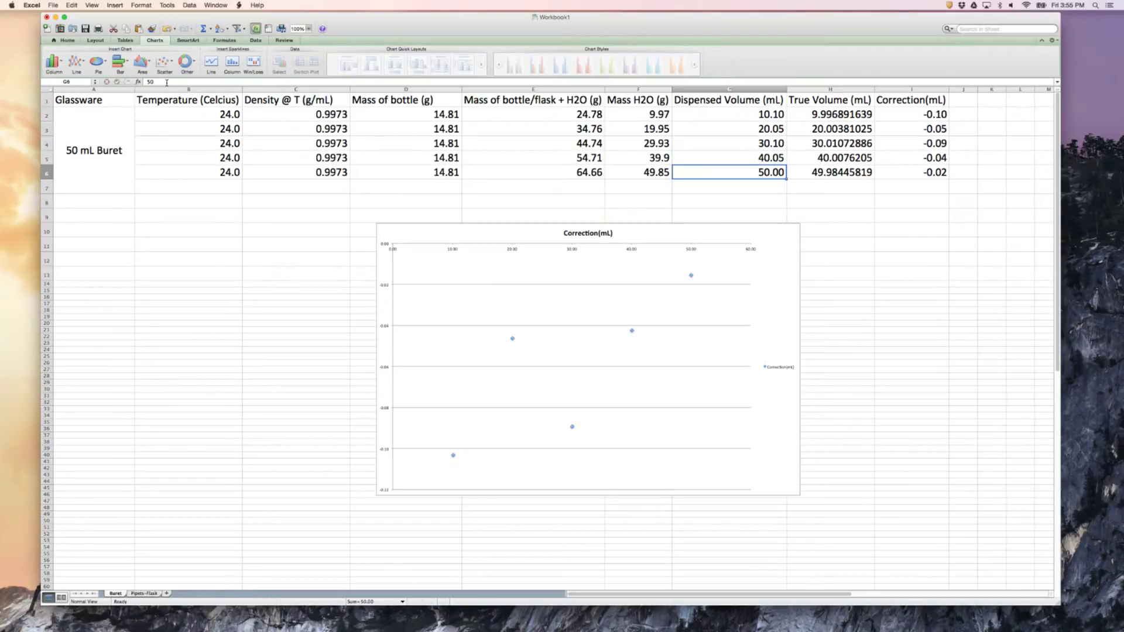
Add a linear trendline to the Correction(mL) series and display its equation and R² value on the chart
mouse_move(691, 276)
left_click(794, 245)
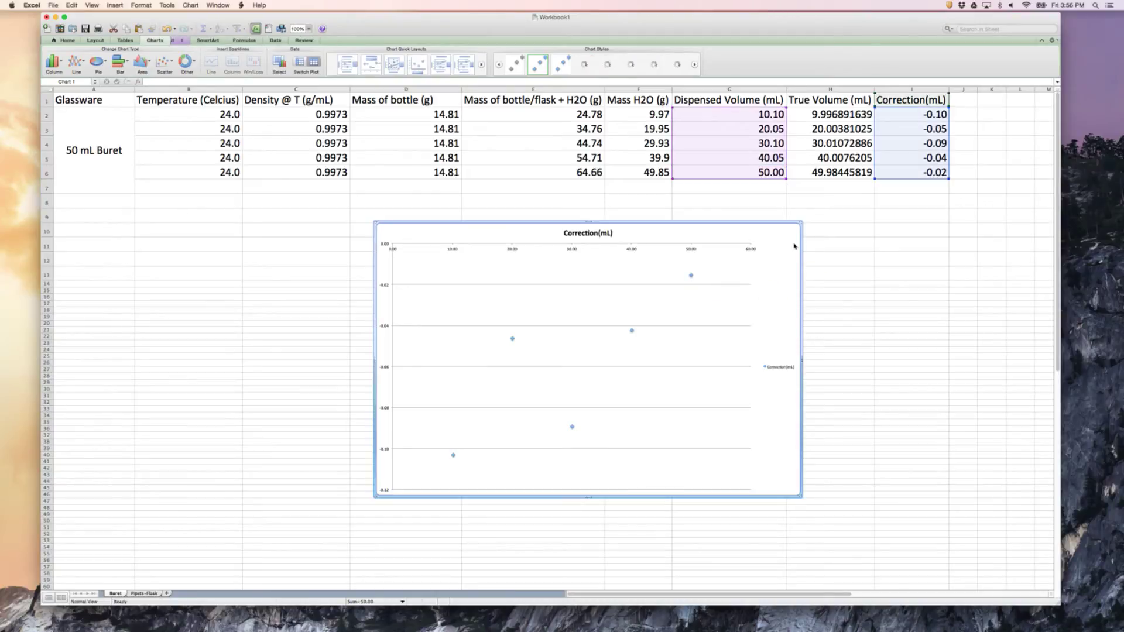
left_click(690, 275)
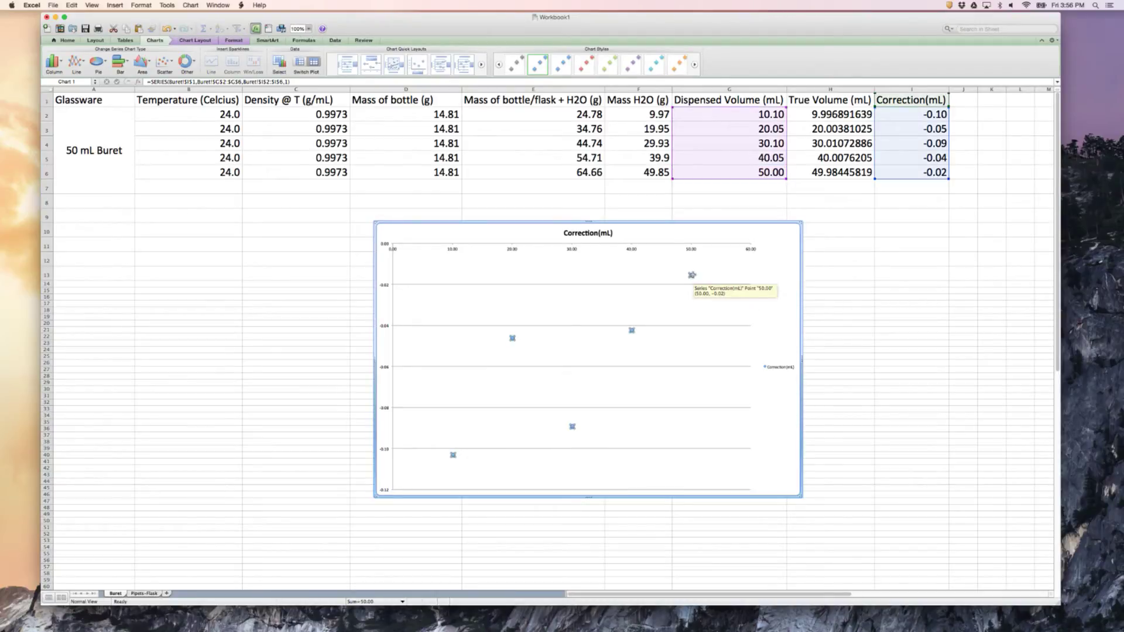
right_click(691, 276)
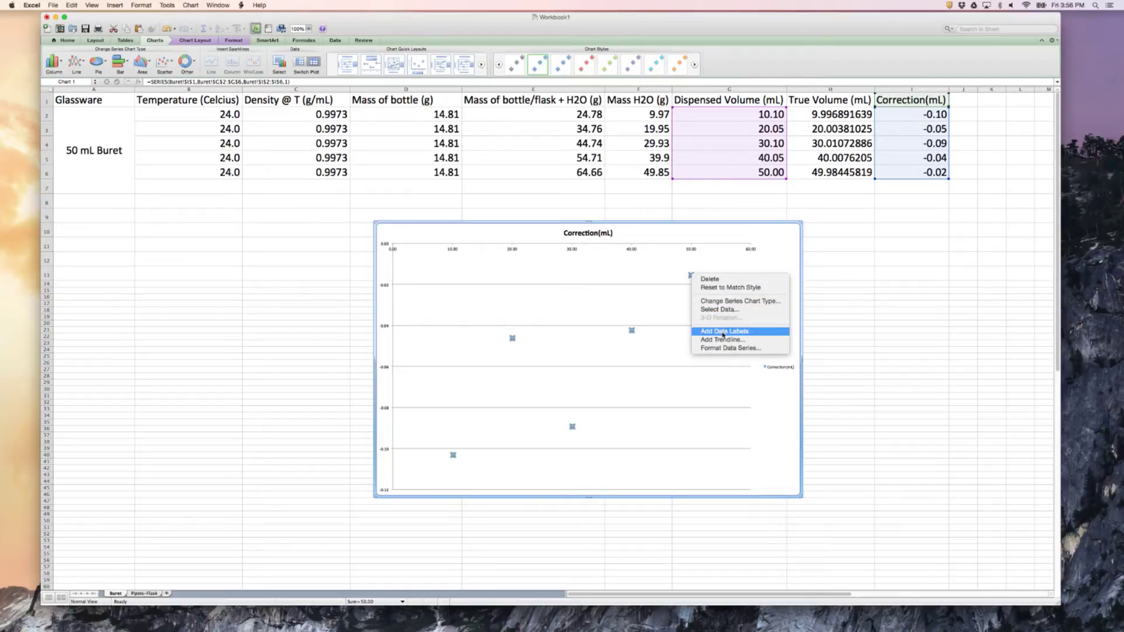
left_click(710, 229)
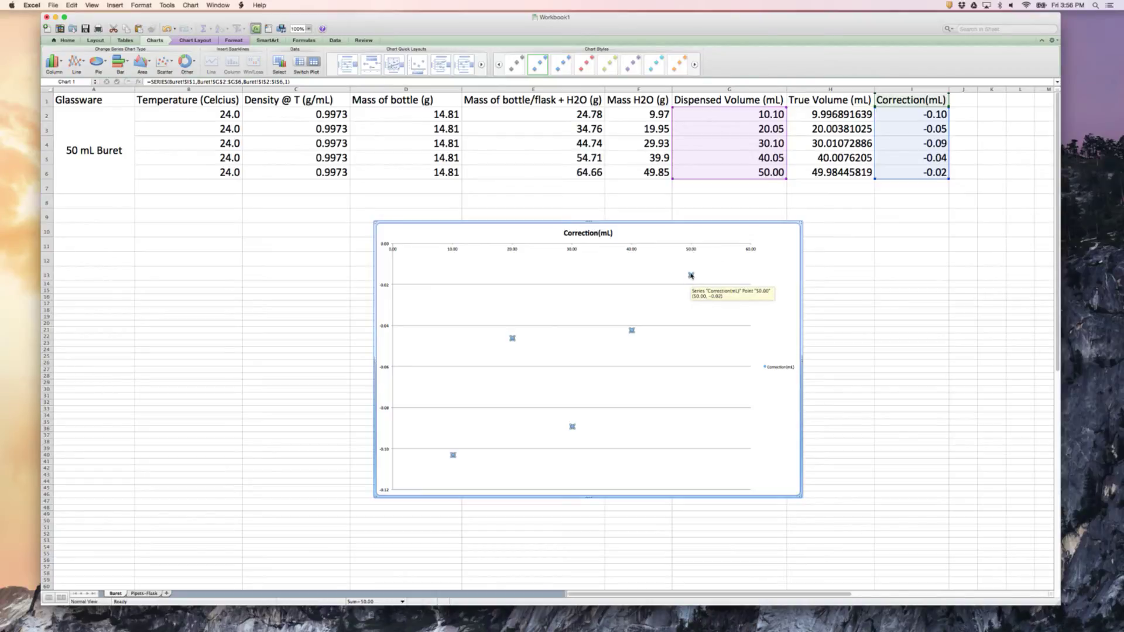
right_click(691, 276)
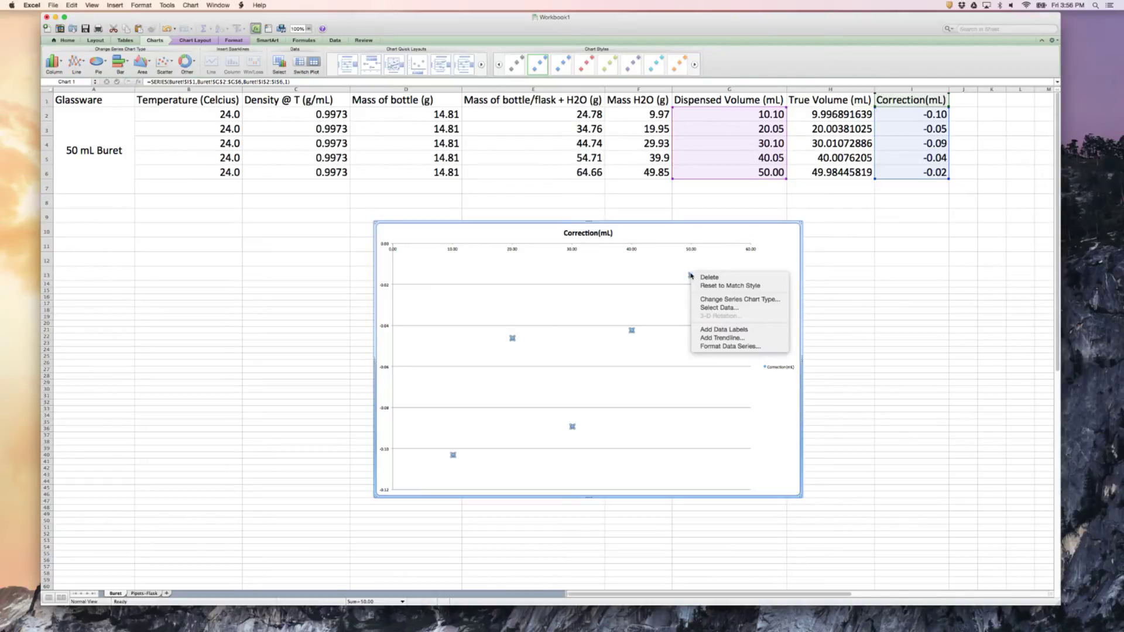
left_click(726, 338)
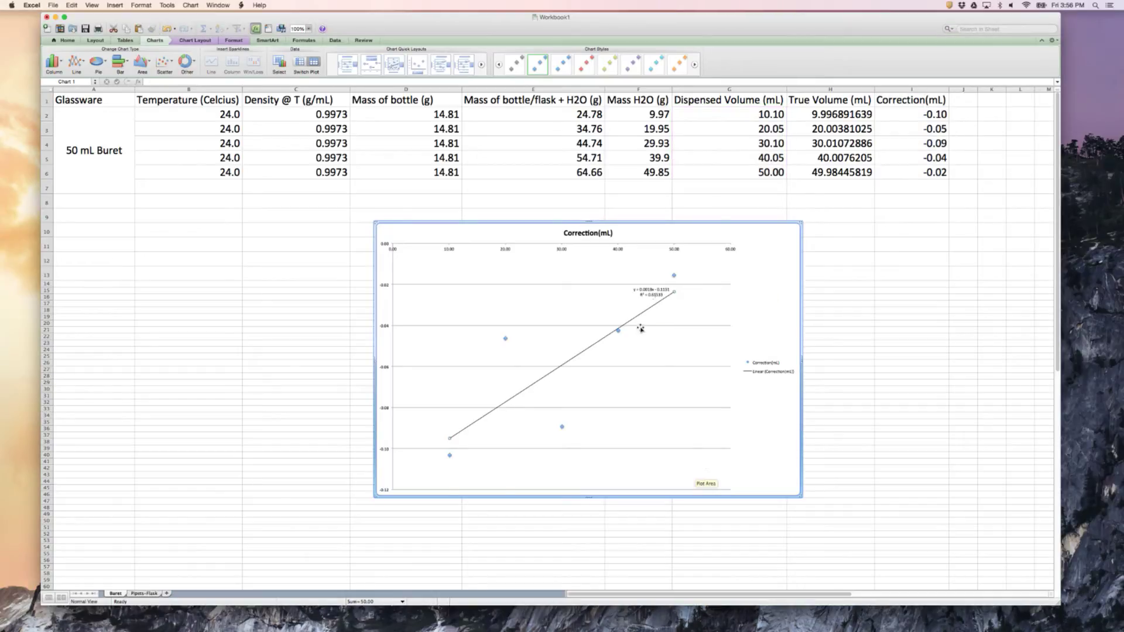
Move the trendline equation and R² label away from the line to the clear area near 20 mL, above the data
left_click(651, 292)
left_click_drag(651, 292, 529, 288)
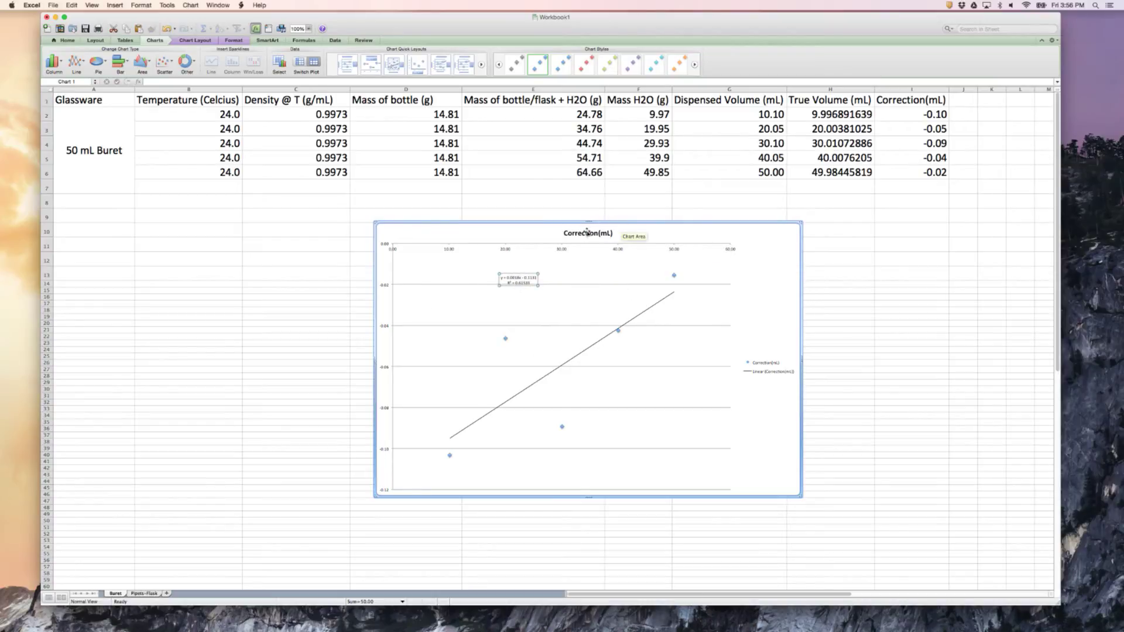
left_click(416, 230)
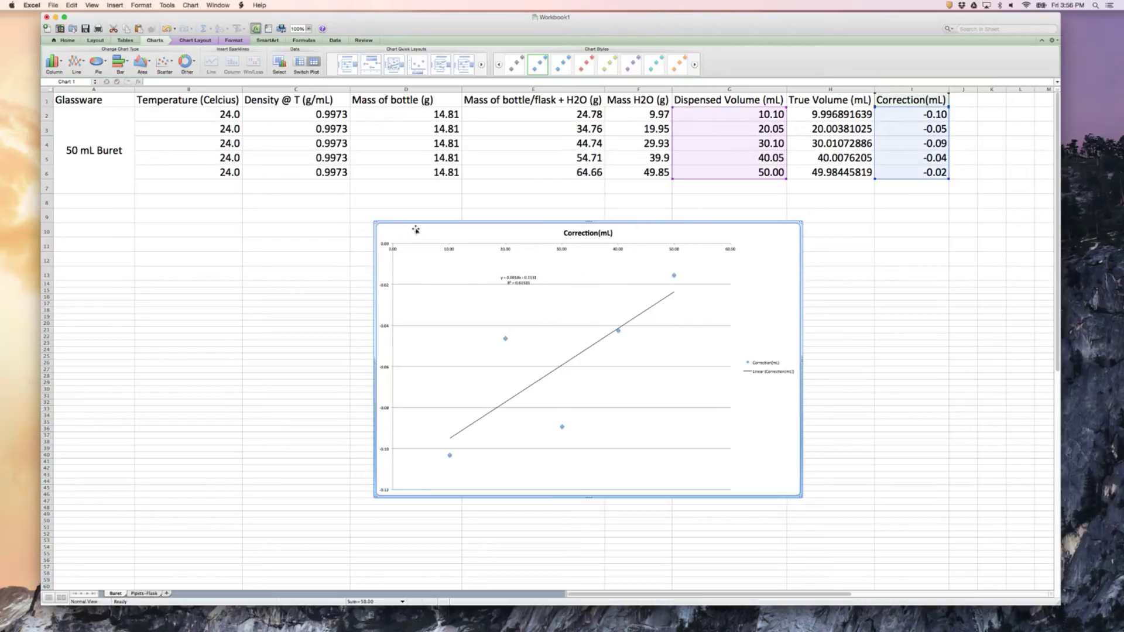
left_click(95, 40)
left_click(187, 40)
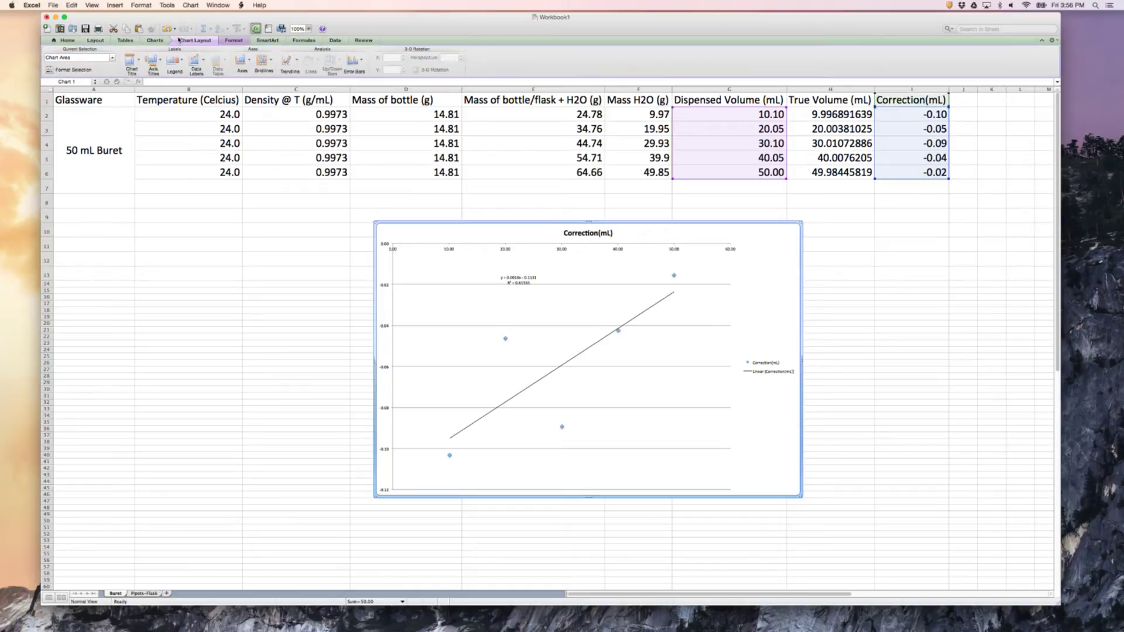
left_click(75, 70)
Switch to the Pipets-Flask sheet and select B2, the temperature cell of the first 5 mL pipet row
left_click(145, 594)
left_click(131, 389)
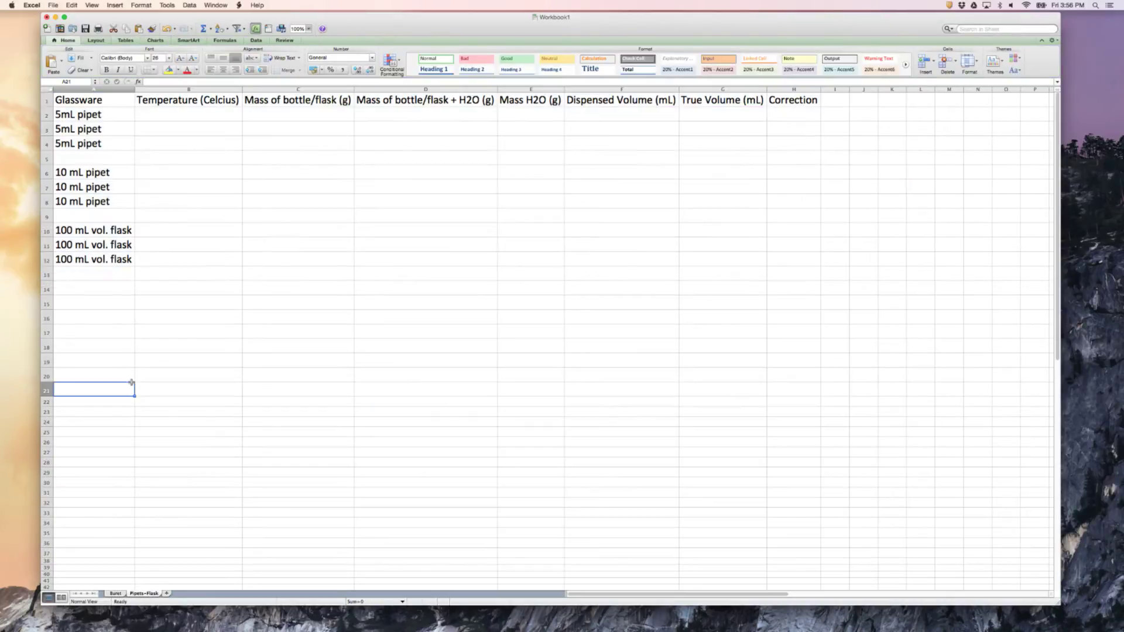
left_click(170, 123)
left_click(169, 112)
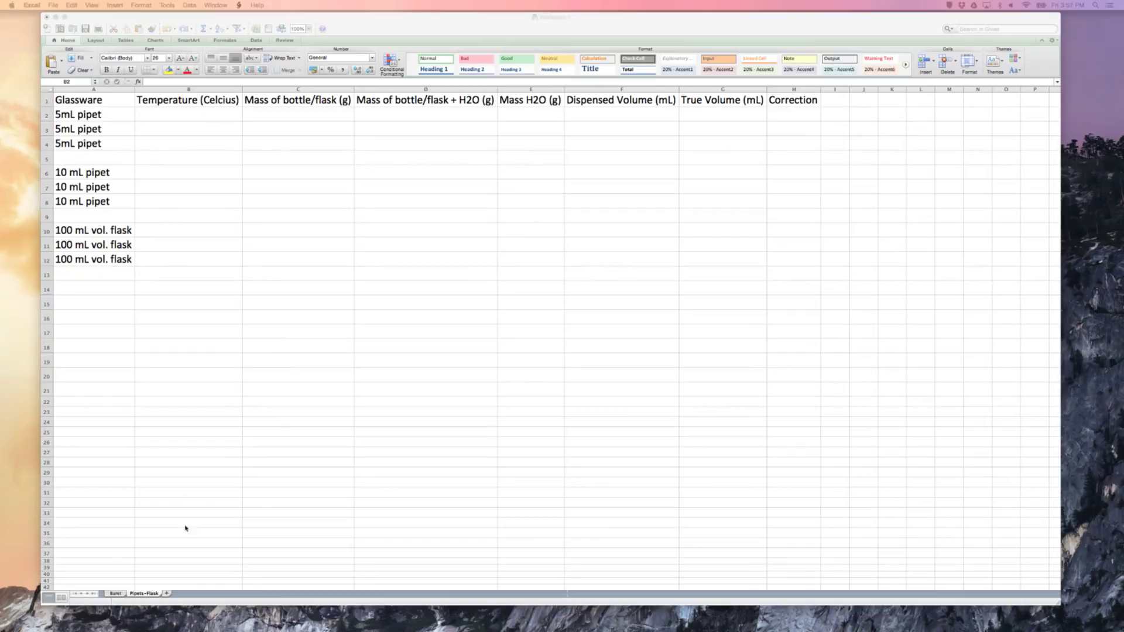
Copy the 24.0 temperatures in B2:B4 of the Buret sheet into B2:B4, B6:B8 and B10:B12 of the Pipets-Flask sheet
left_click(115, 593)
left_click_drag(202, 114, 206, 143)
key("super+c")
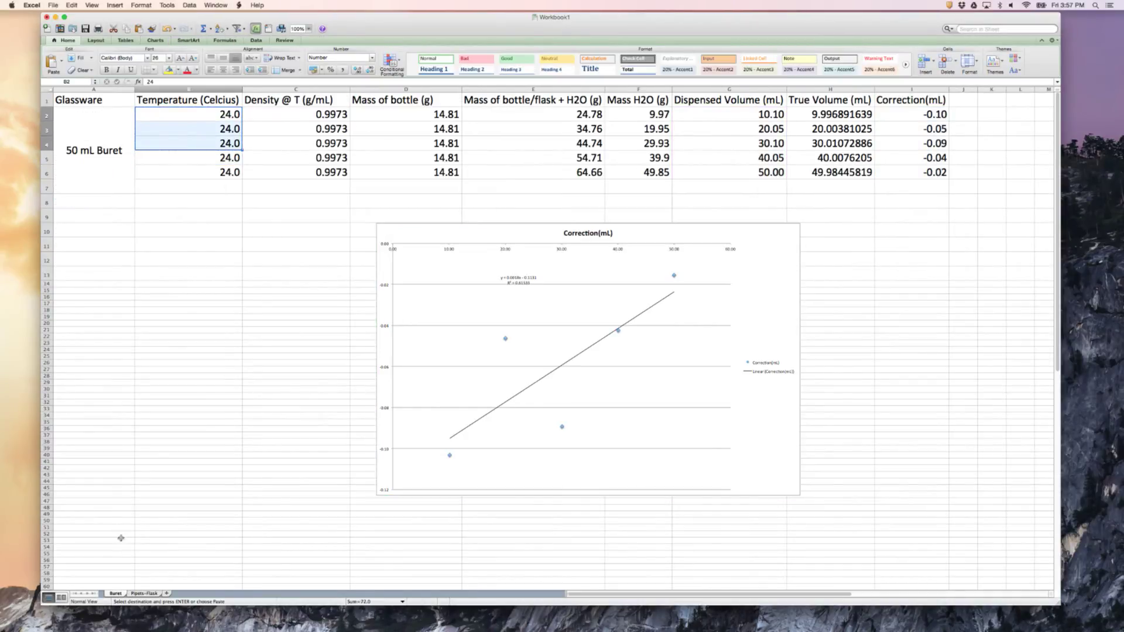
left_click(144, 593)
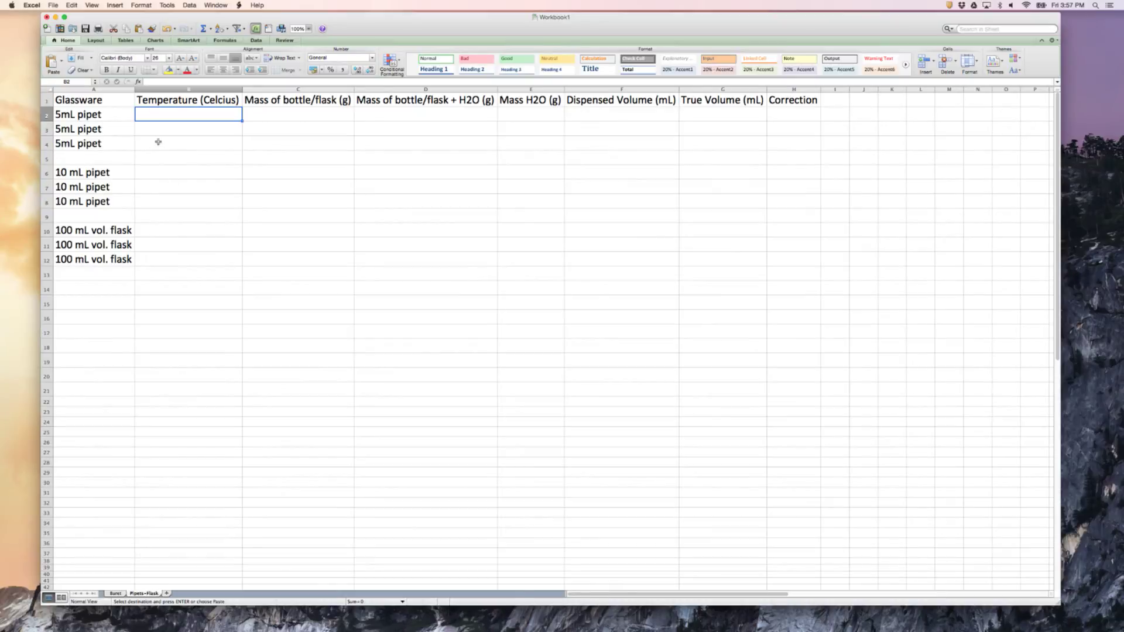
key("super+v")
key("Down")
key("Down")
key("super+v")
key("Down")
key("Down")
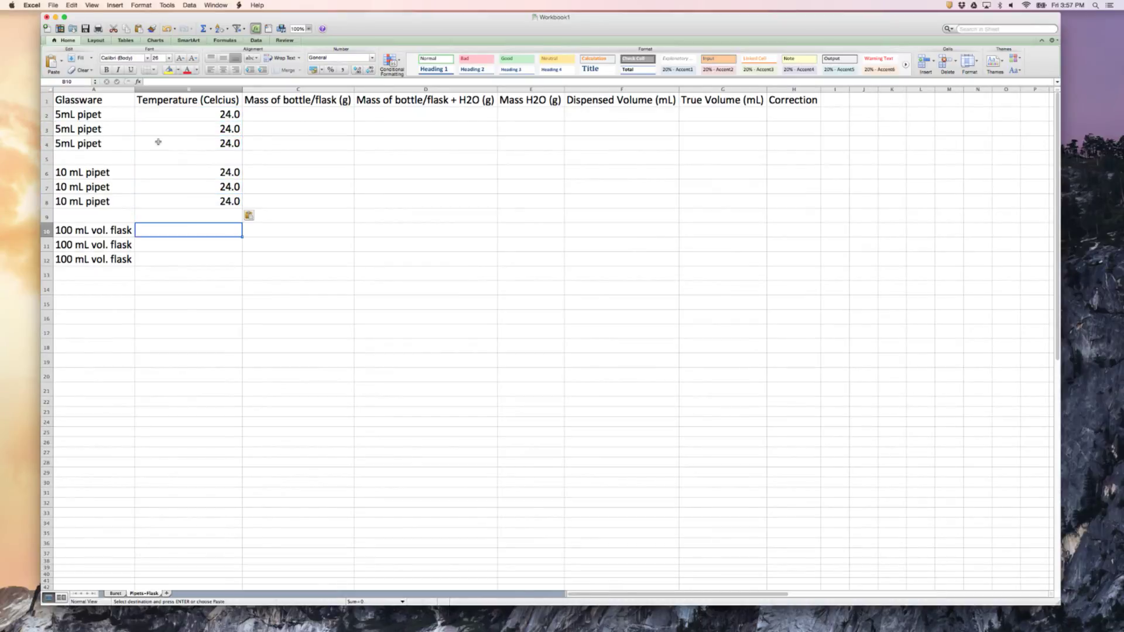
key("super+v")
Copy the 14.81 g bottle masses in D2:D4 of the Buret sheet into C2:C4, C6:C8 and C10:C12 of the Pipets-Flask sheet
left_click(116, 594)
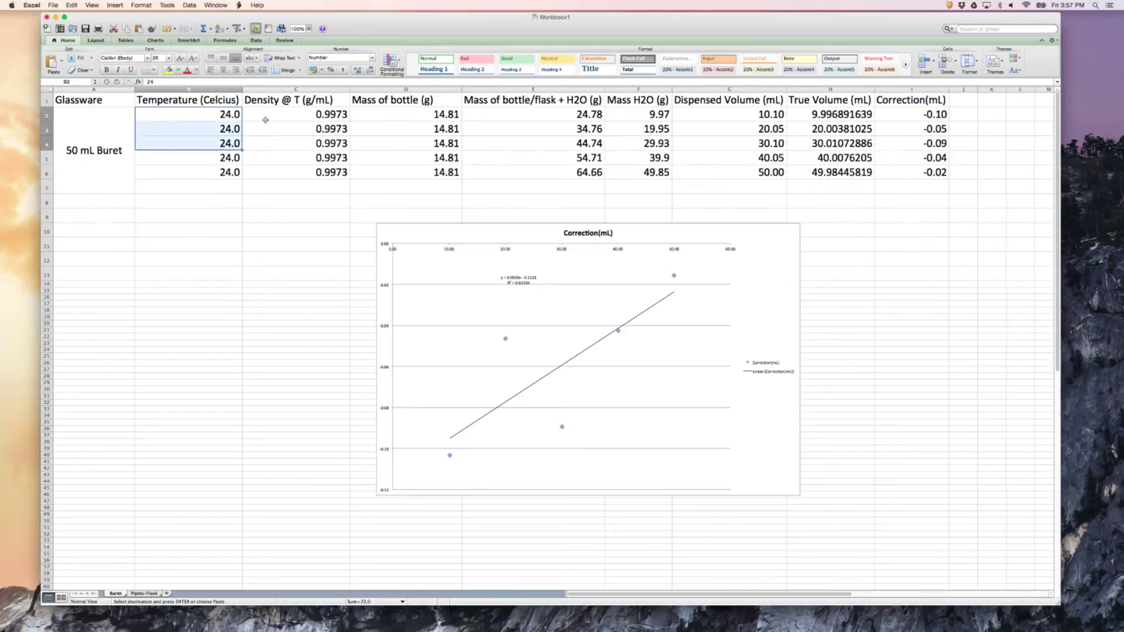
left_click_drag(409, 116, 409, 144)
key("super+c")
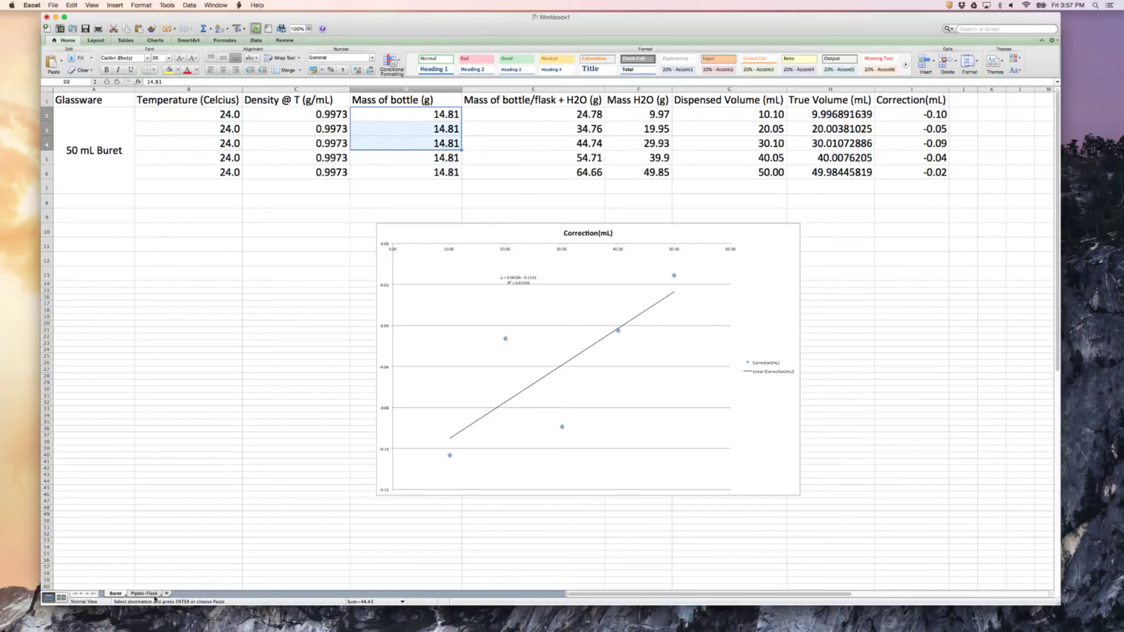
left_click(154, 594)
left_click(275, 115)
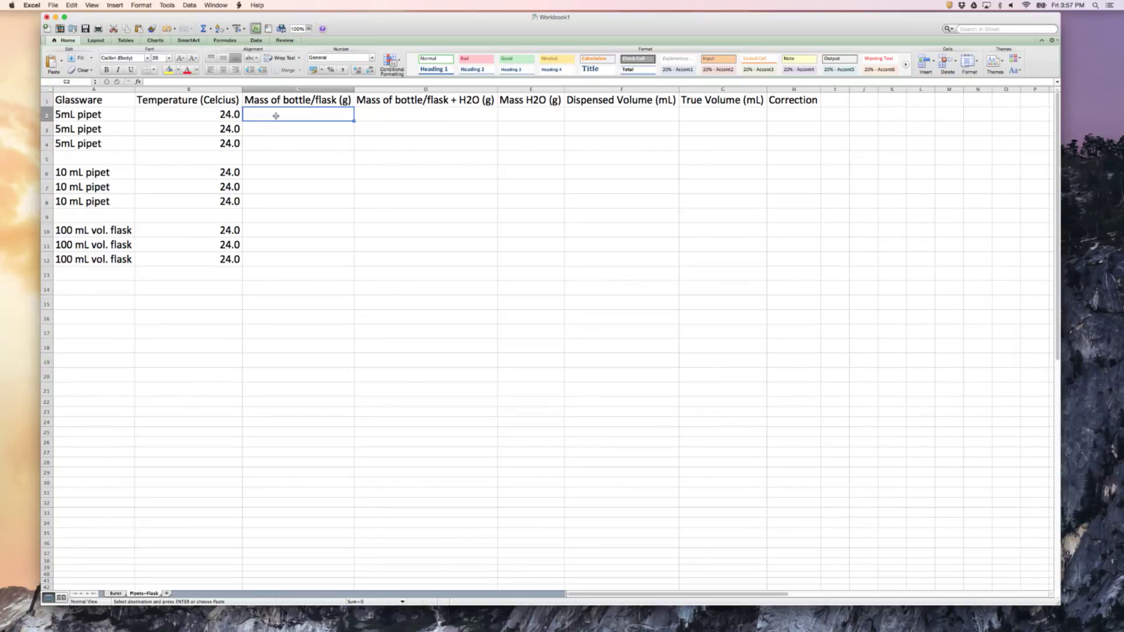
key("super+v")
key("Down")
key("Down")
key("Down")
key("Down")
key("super+v")
key("Down")
key("Down")
key("Down")
key("Down")
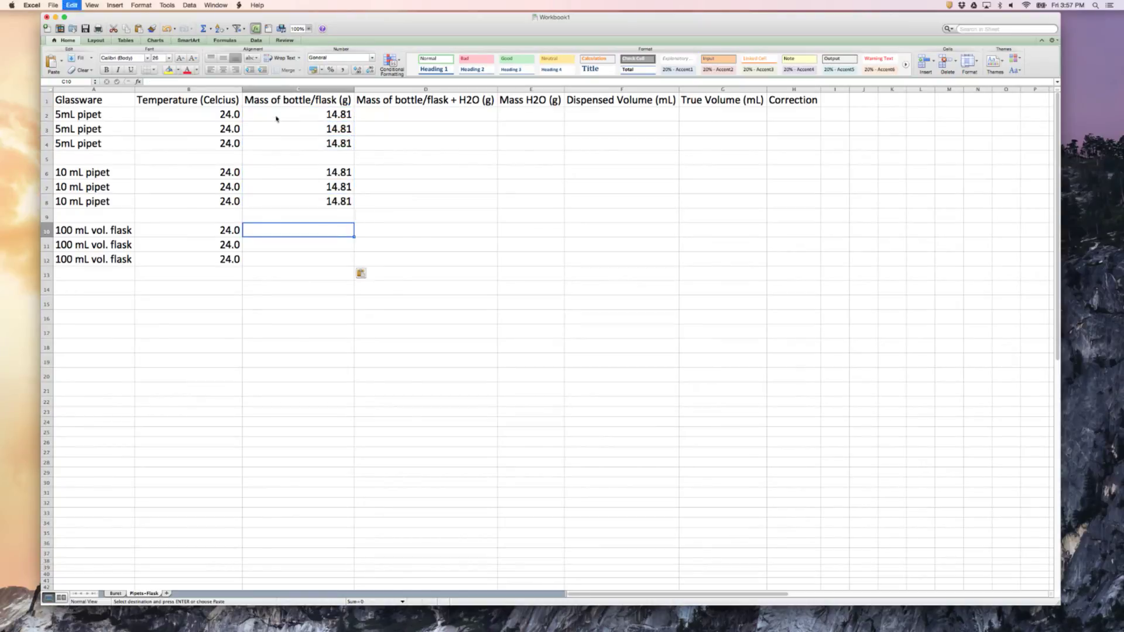
key("super+v")
left_click(116, 594)
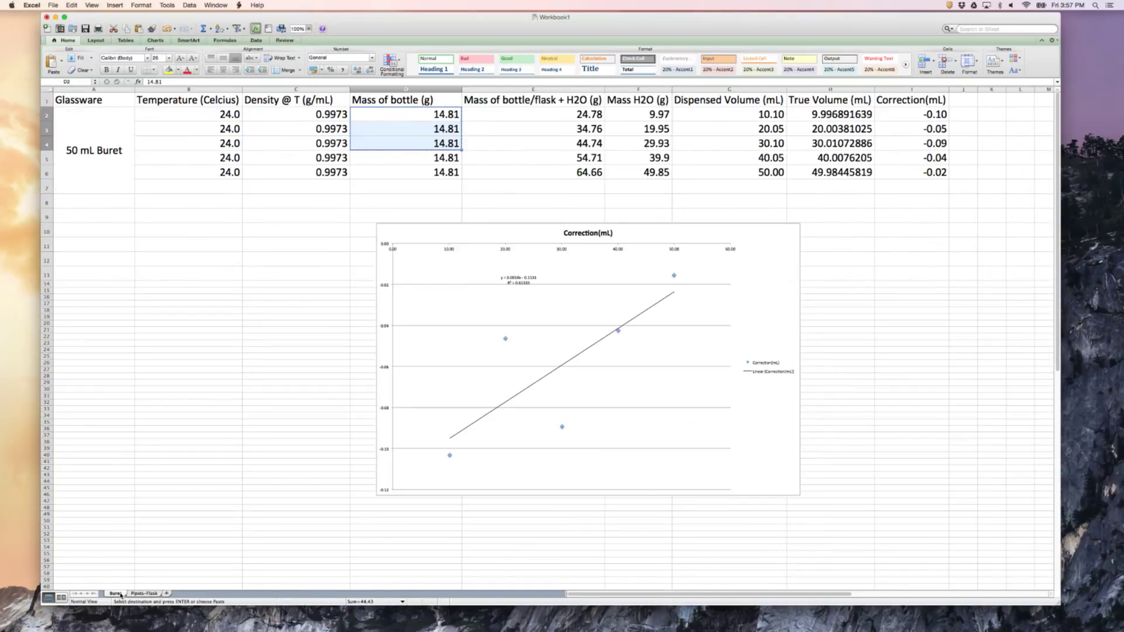
left_click(138, 594)
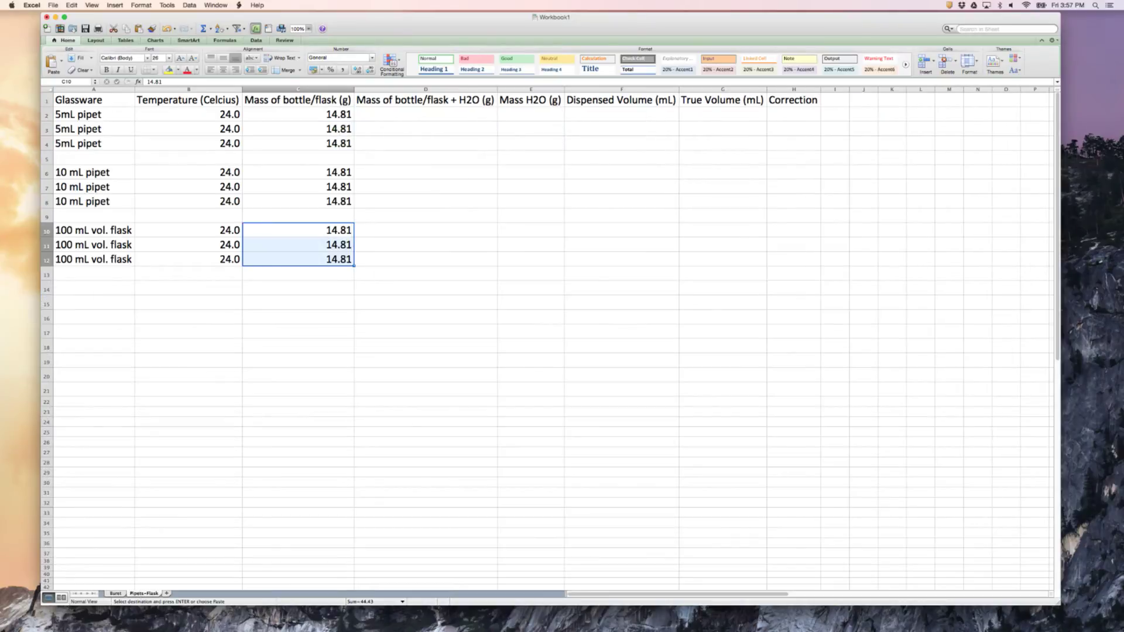
Enter the bottle plus water masses 19.78, 19.74 and 19.74 g for the 5 mL pipet in D2:D4
left_click(389, 125)
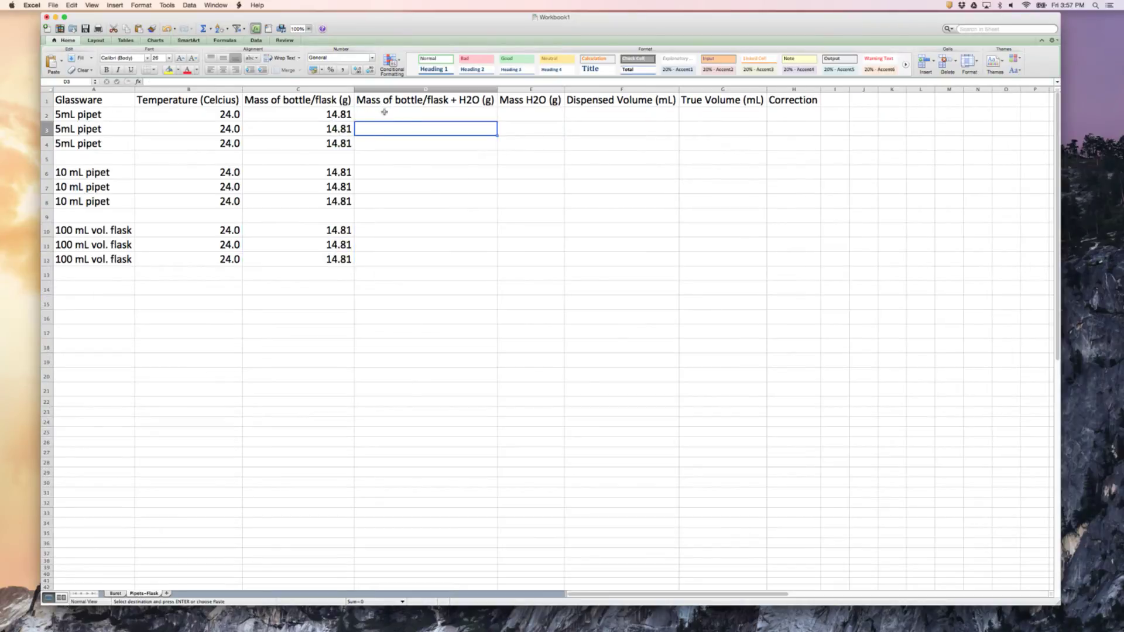
left_click(385, 112)
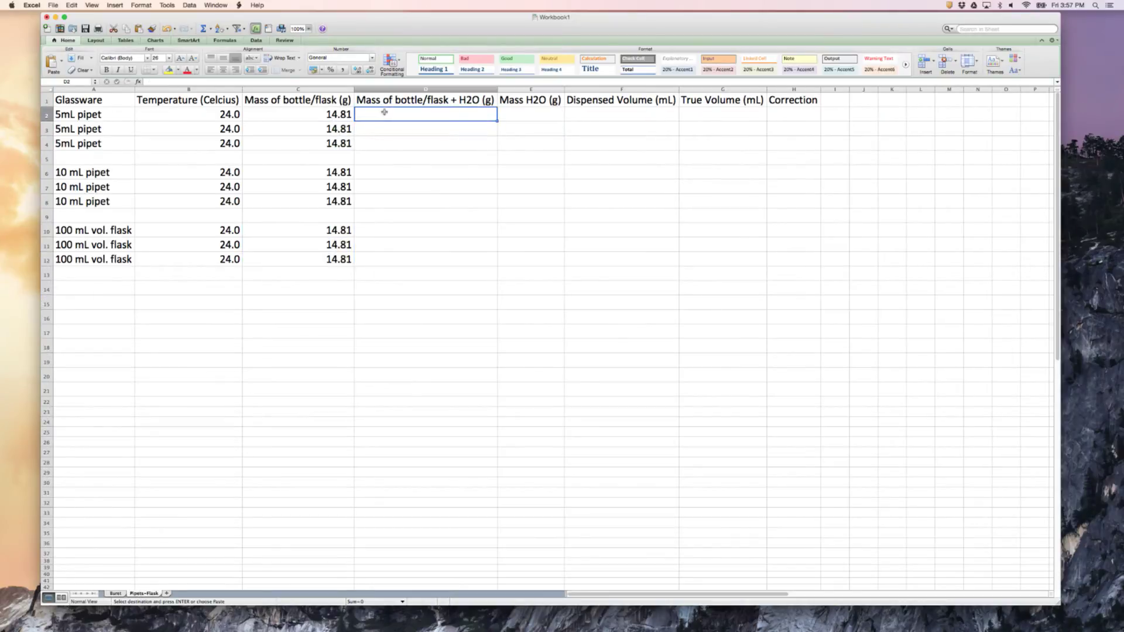
type("19.78")
key("Return")
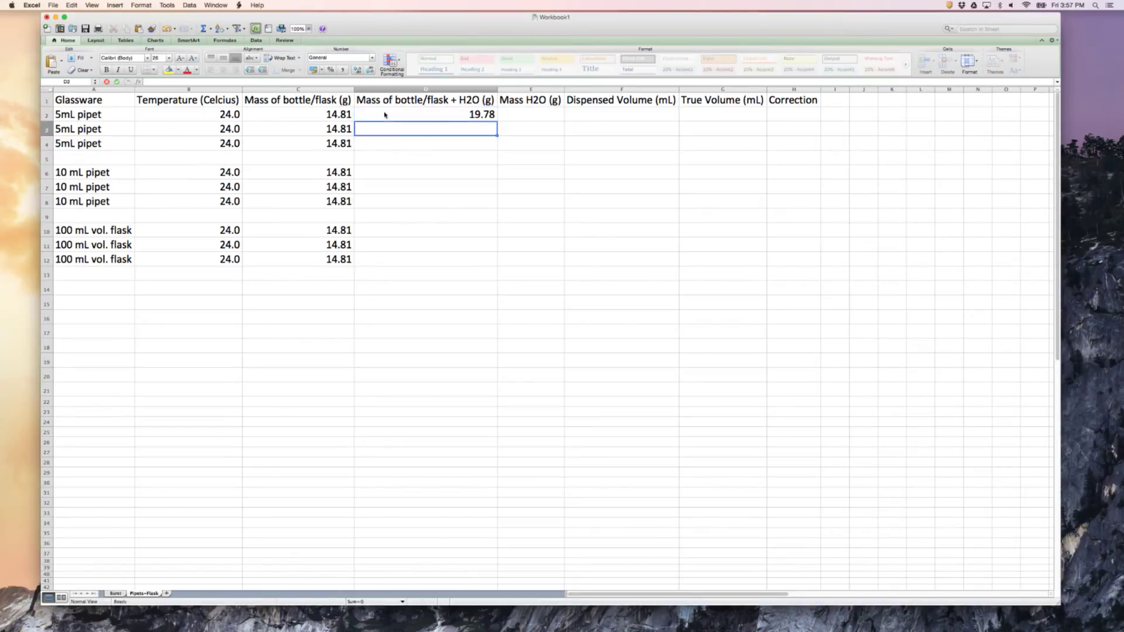
type("19")
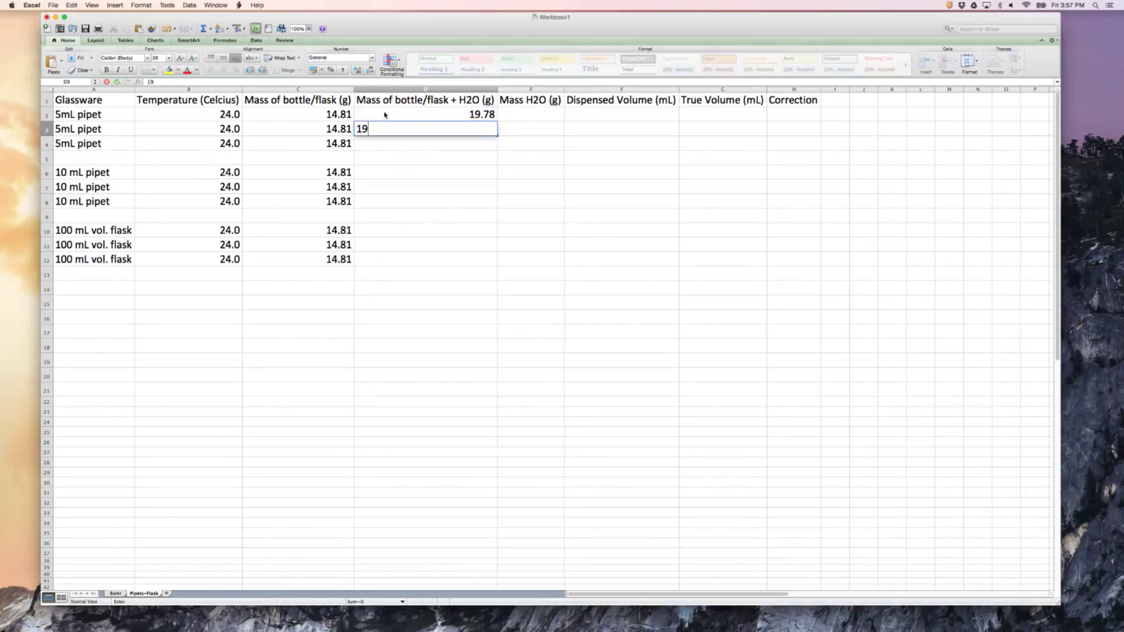
type(".74")
key("Return")
type("19")
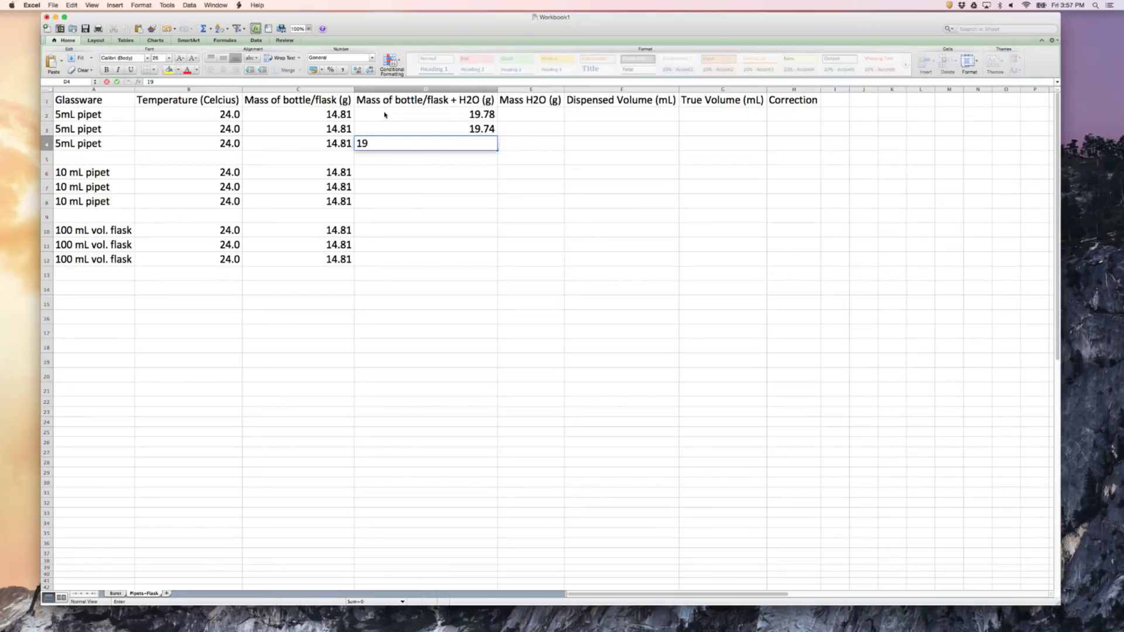
type(".74")
key("Tab")
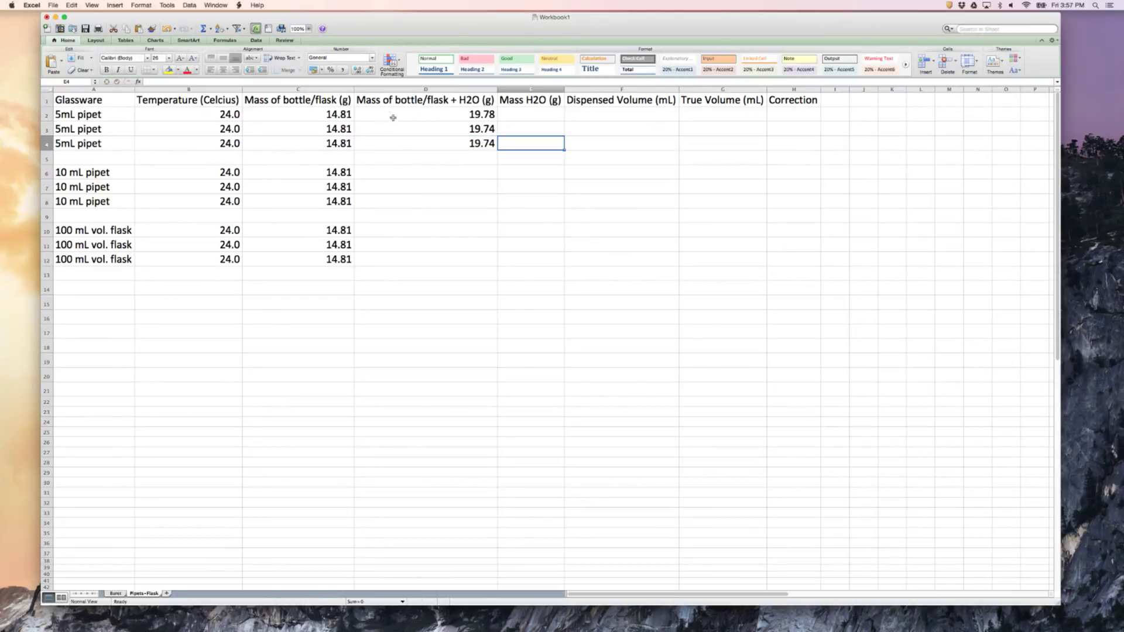
Enter a bottle plus water mass of 24.85 g for each 10 mL pipet row in D6:D8
left_click(387, 176)
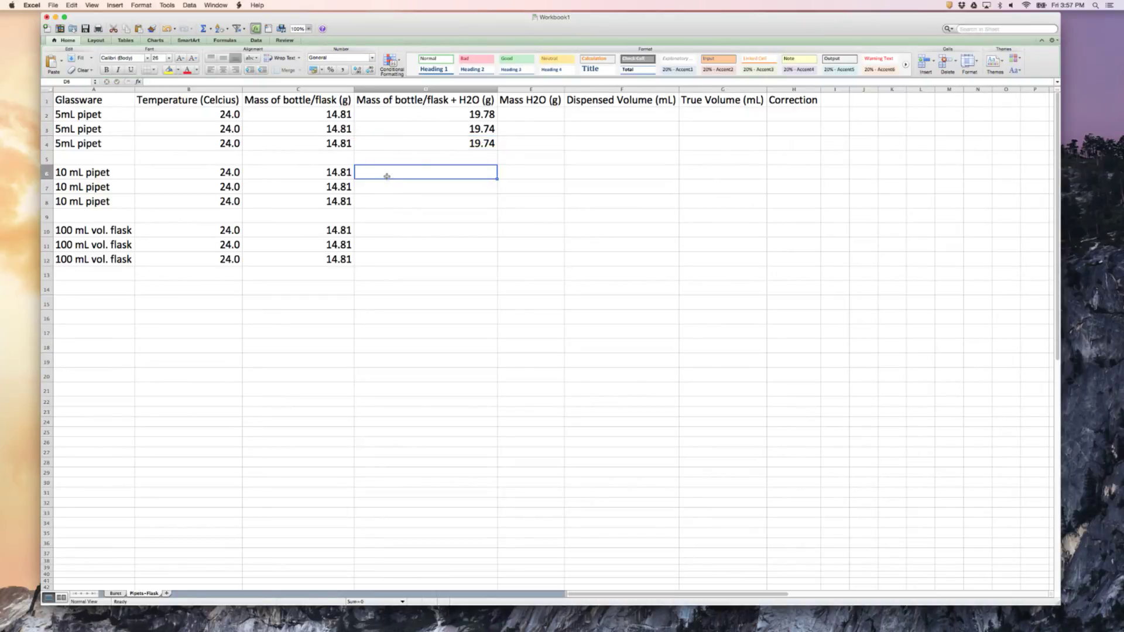
type("24.85")
key("Return")
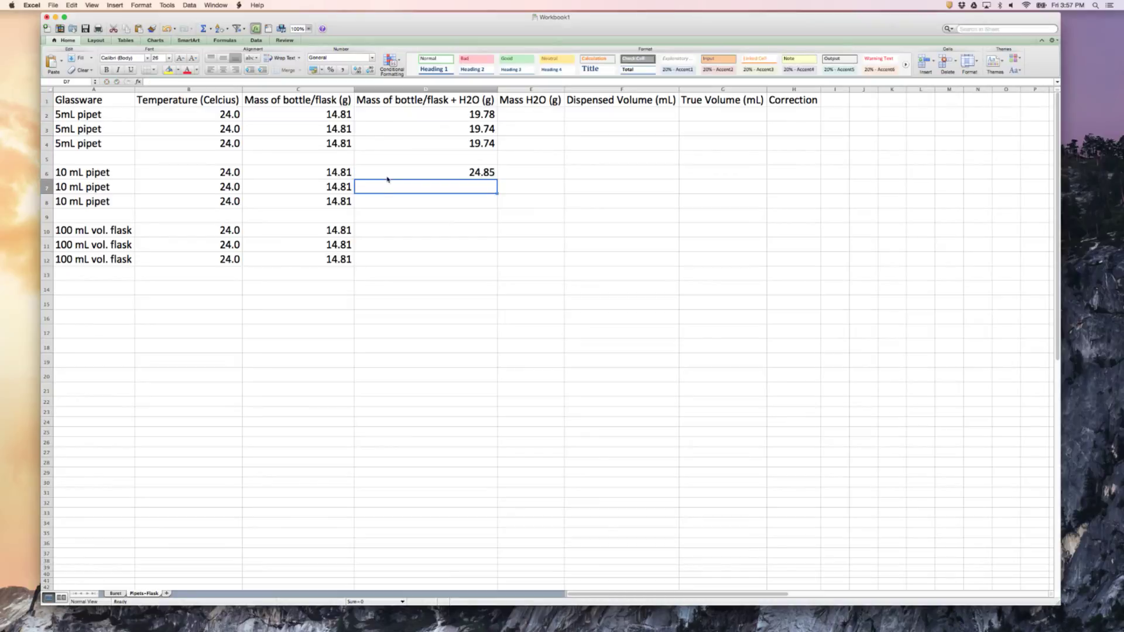
type("24.85")
key("Return")
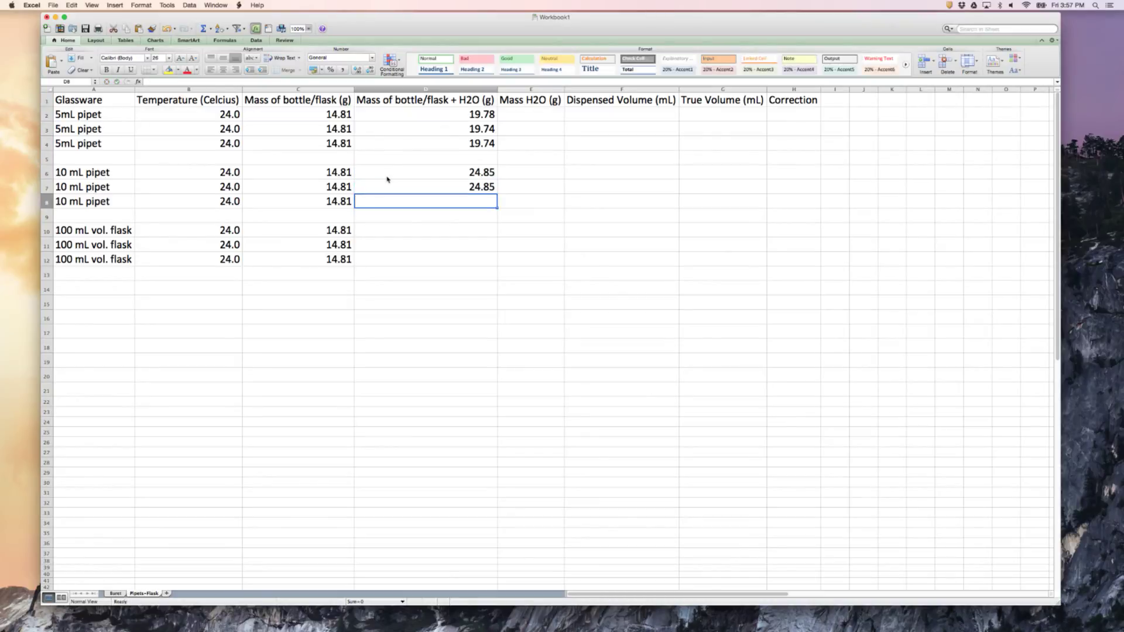
type("24.85")
key("Return")
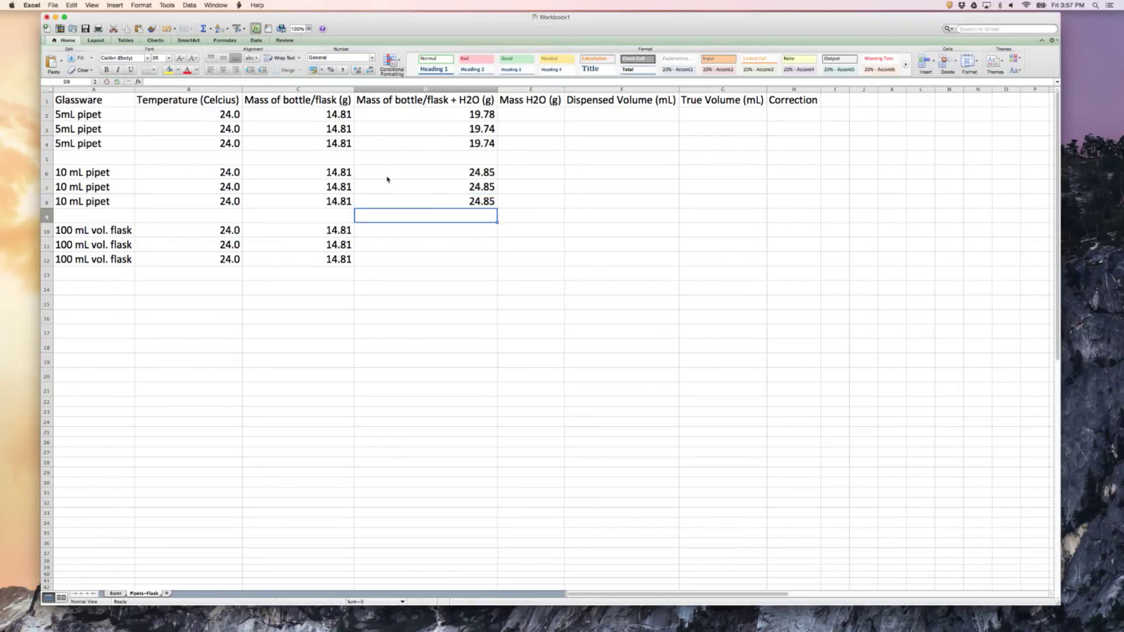
Replace the bottle masses for the three 100 mL volumetric flask rows in C10:C12 with 73.54 g
key("Return")
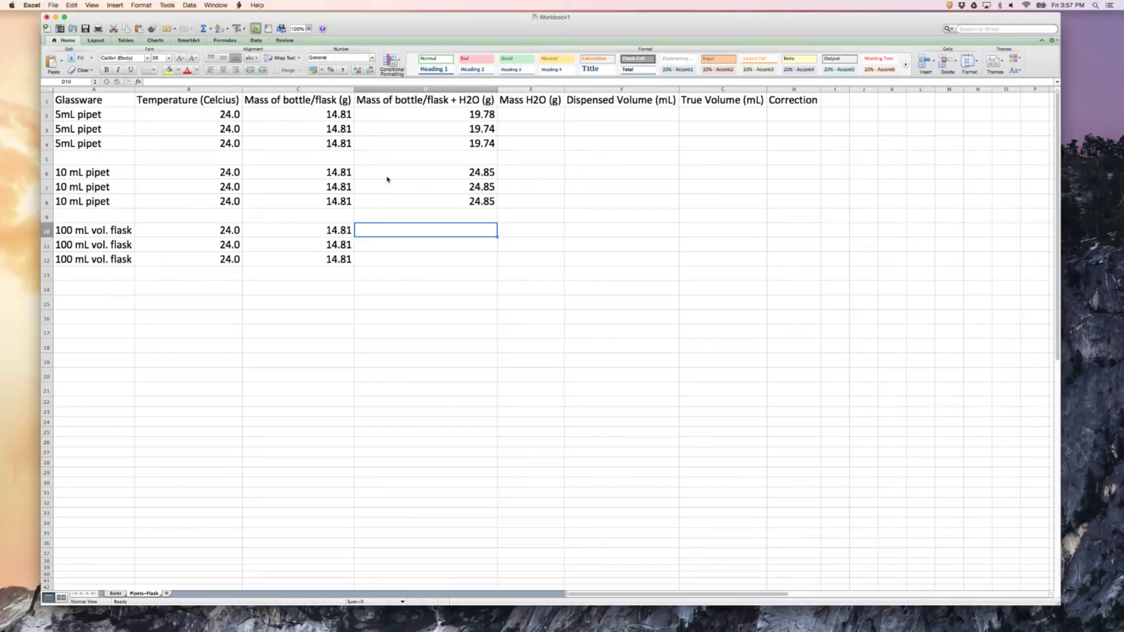
key("Left")
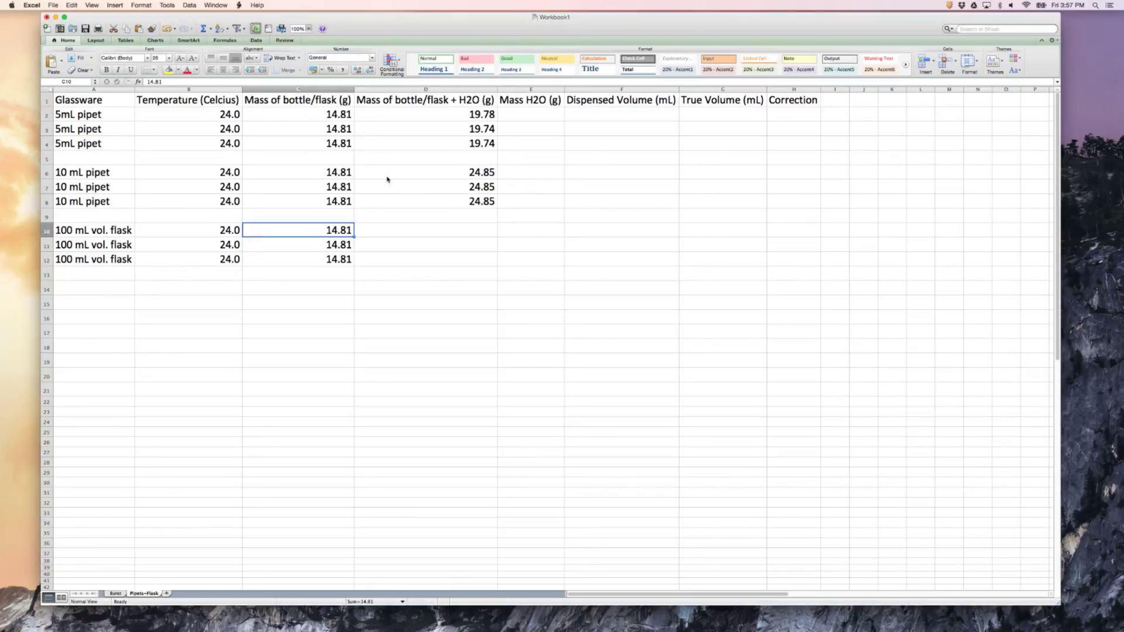
type("73.54")
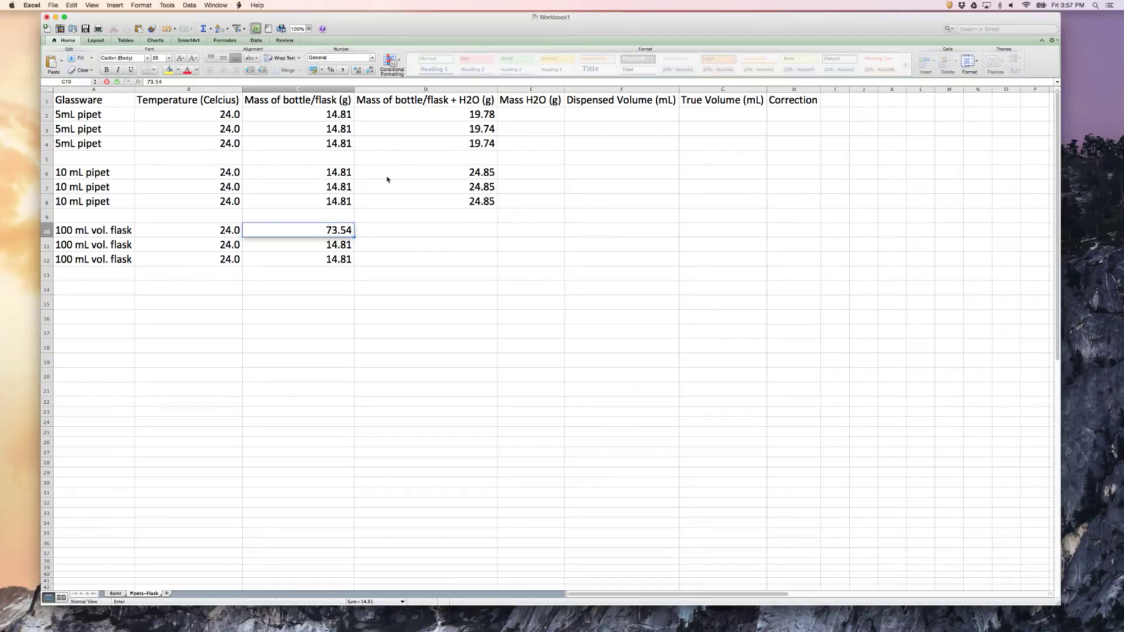
key("Return")
type("73.54")
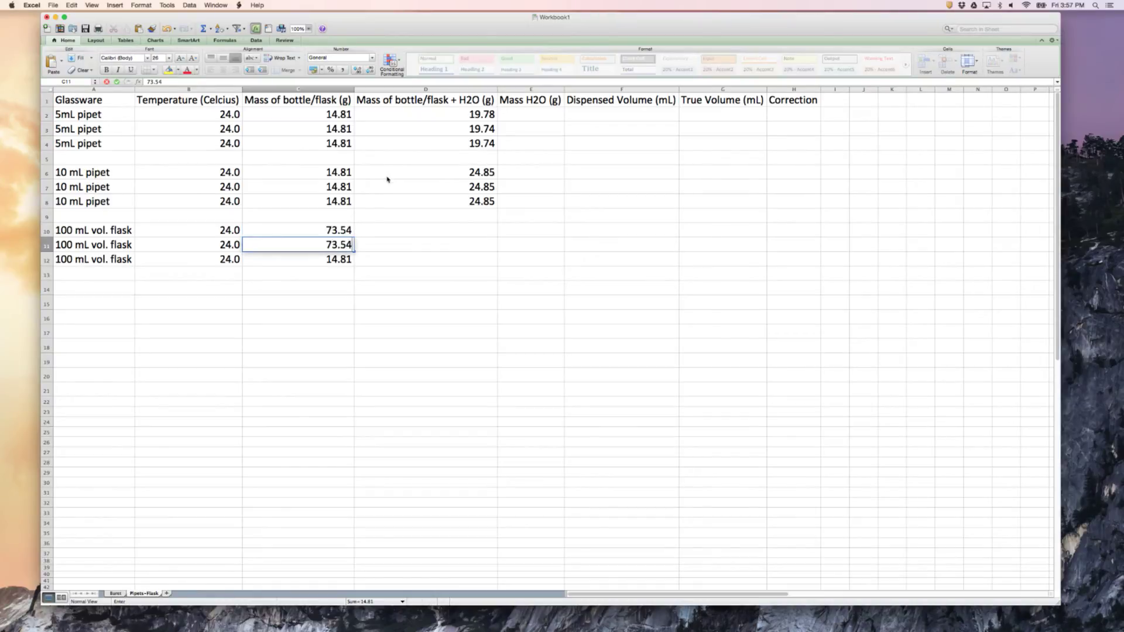
key("Return")
type("73.54")
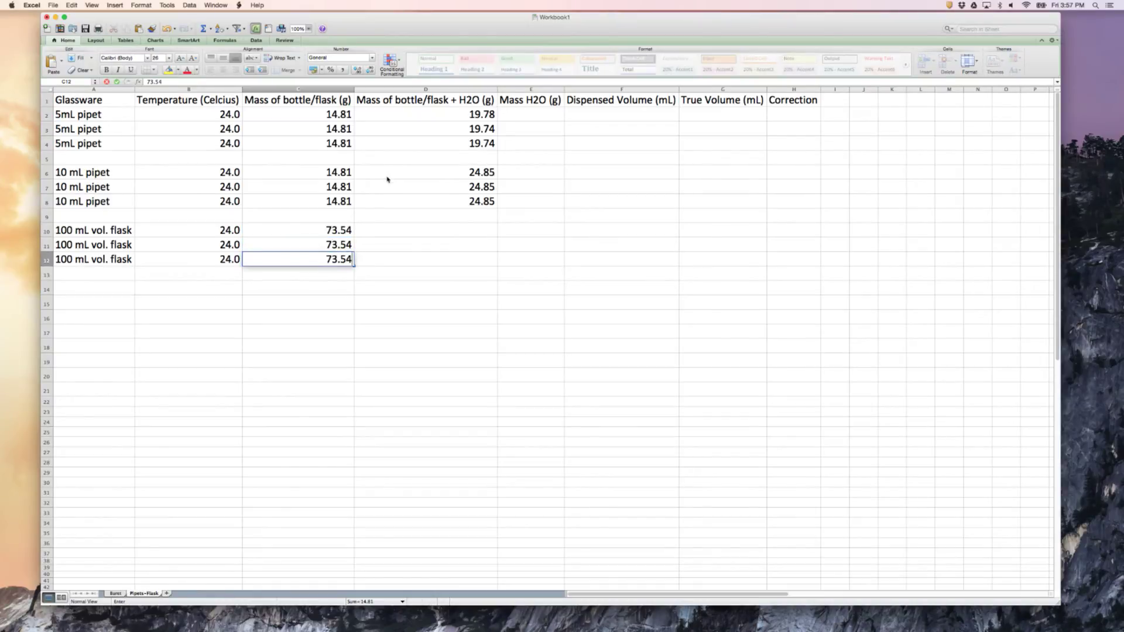
key("Right")
Enter the flask plus water masses 172.64, 172.66 and 172.70 g for the 100 mL volumetric flask in D10:D12
key("Up")
key("Up")
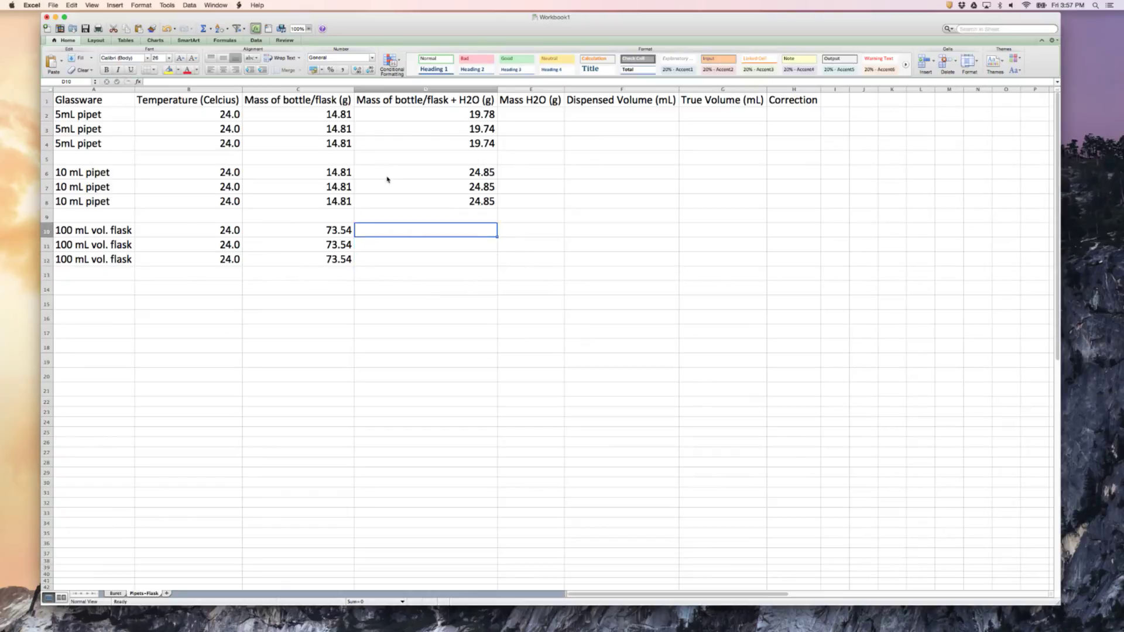
type("172.64")
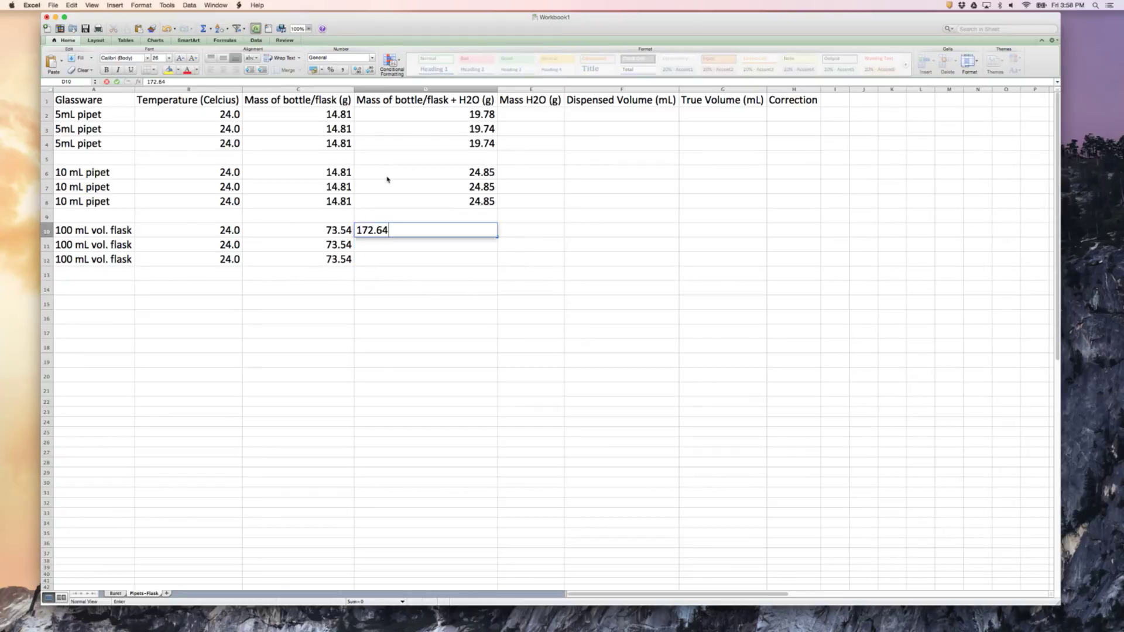
key("Return")
type("172.66")
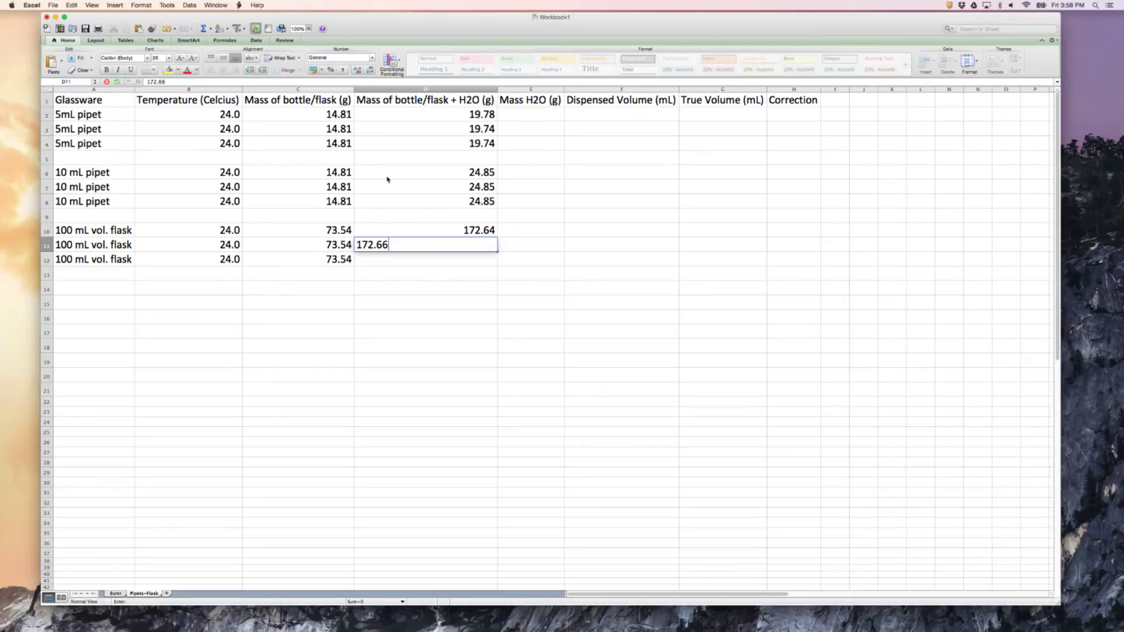
key("Return")
type("17")
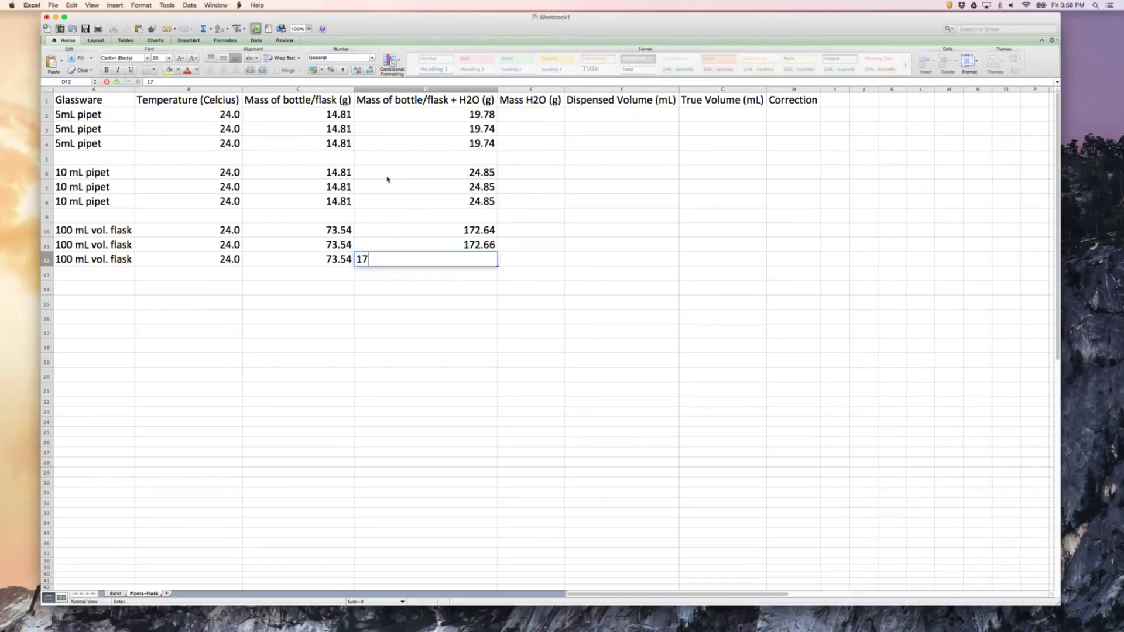
type("2.20")
type("70")
key("Tab")
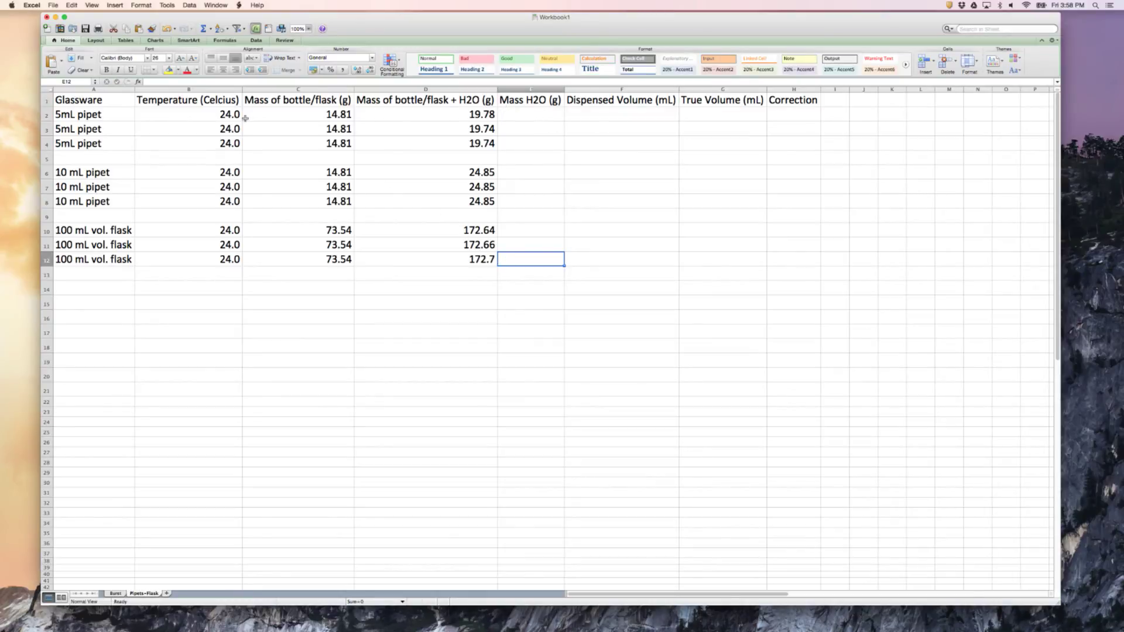
Calculate the water mass for the 5 mL pipet with =D2-C2 in E2 and fill the formula down to E4
left_click(542, 112)
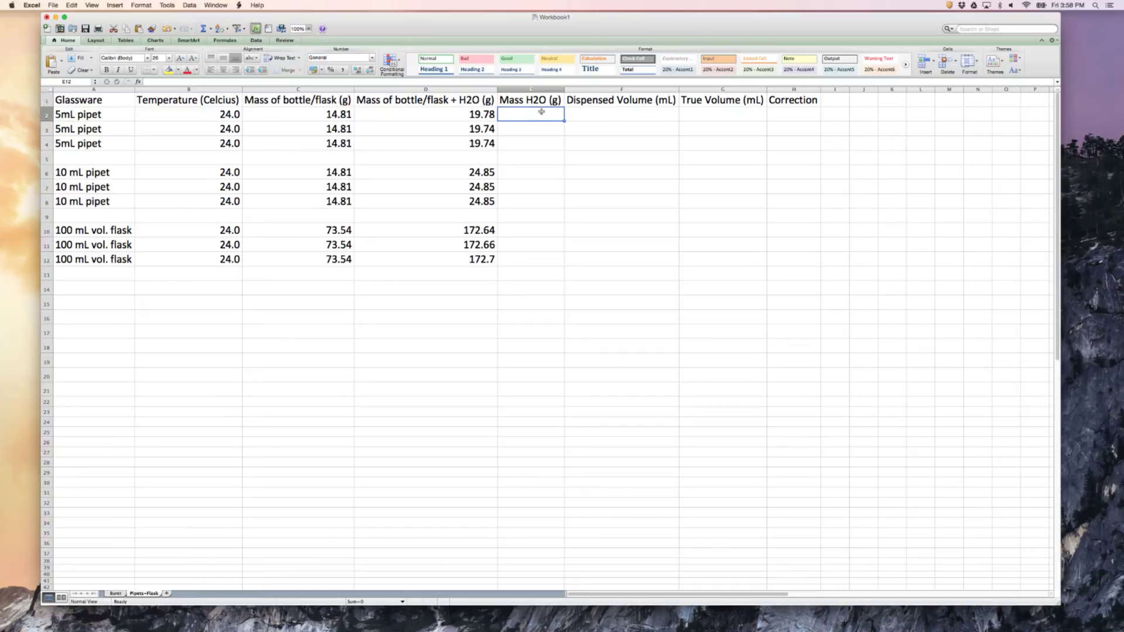
type("=")
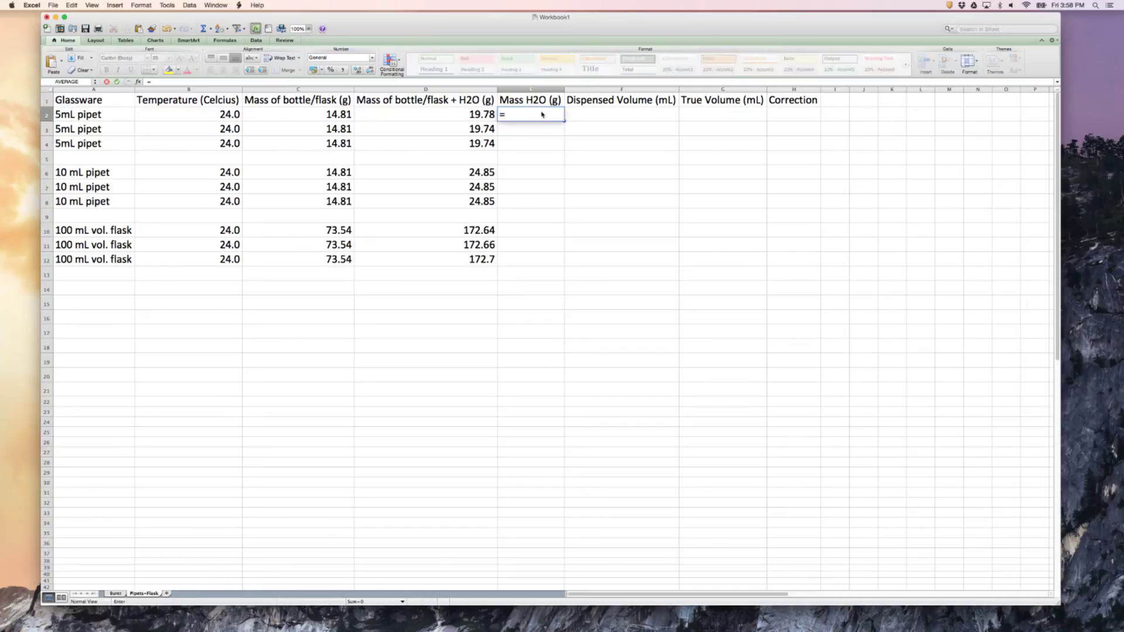
type("d2")
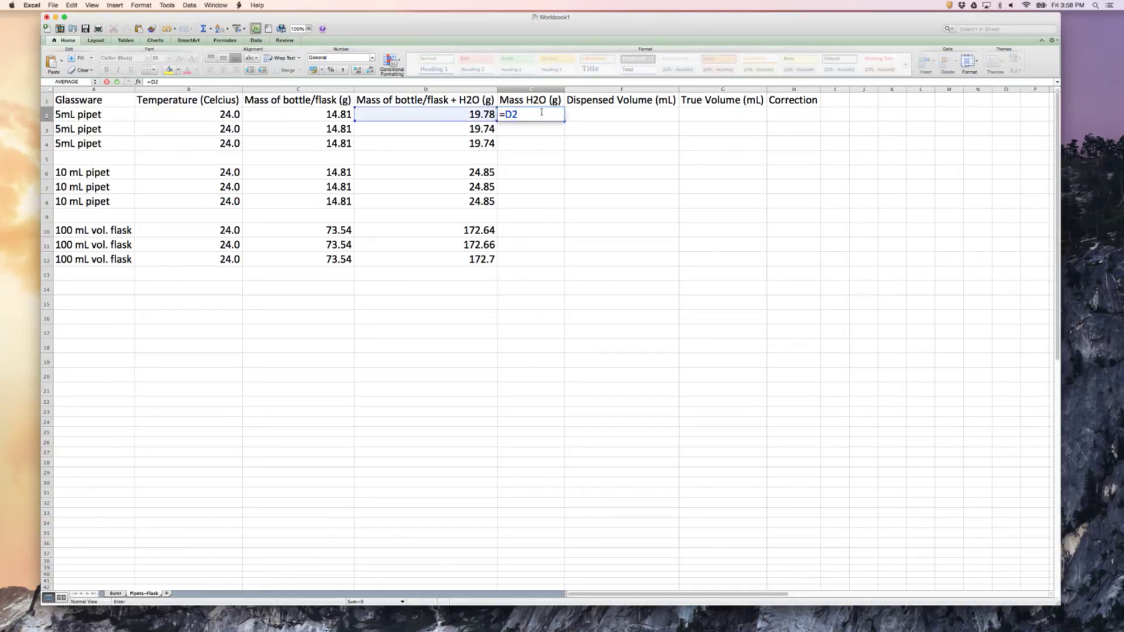
type("-c2")
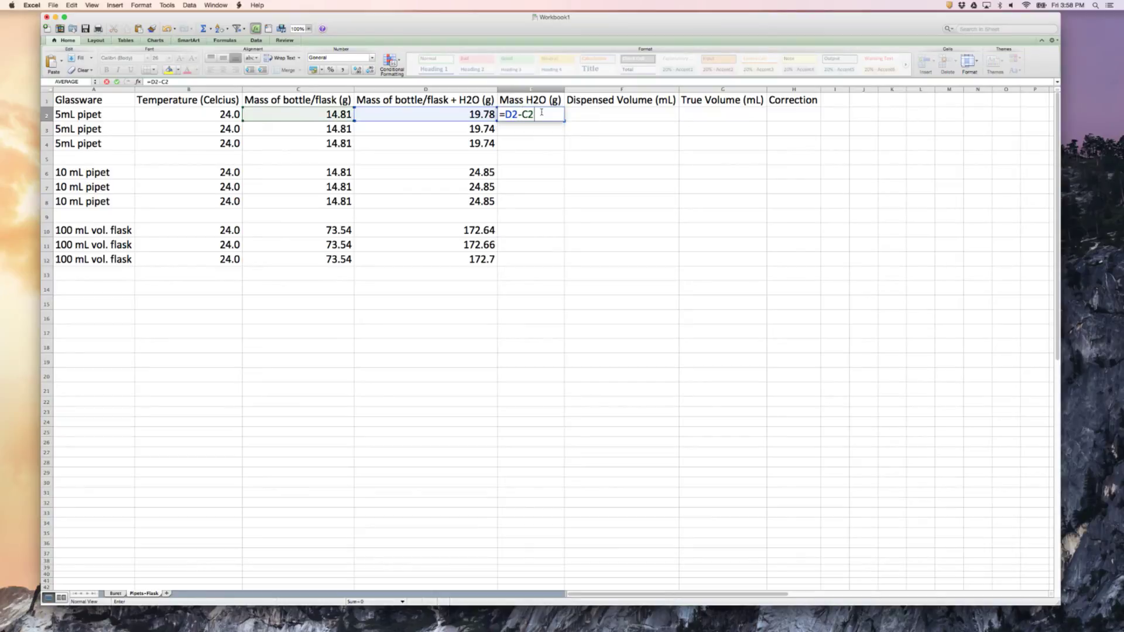
key("Return")
left_click(542, 114)
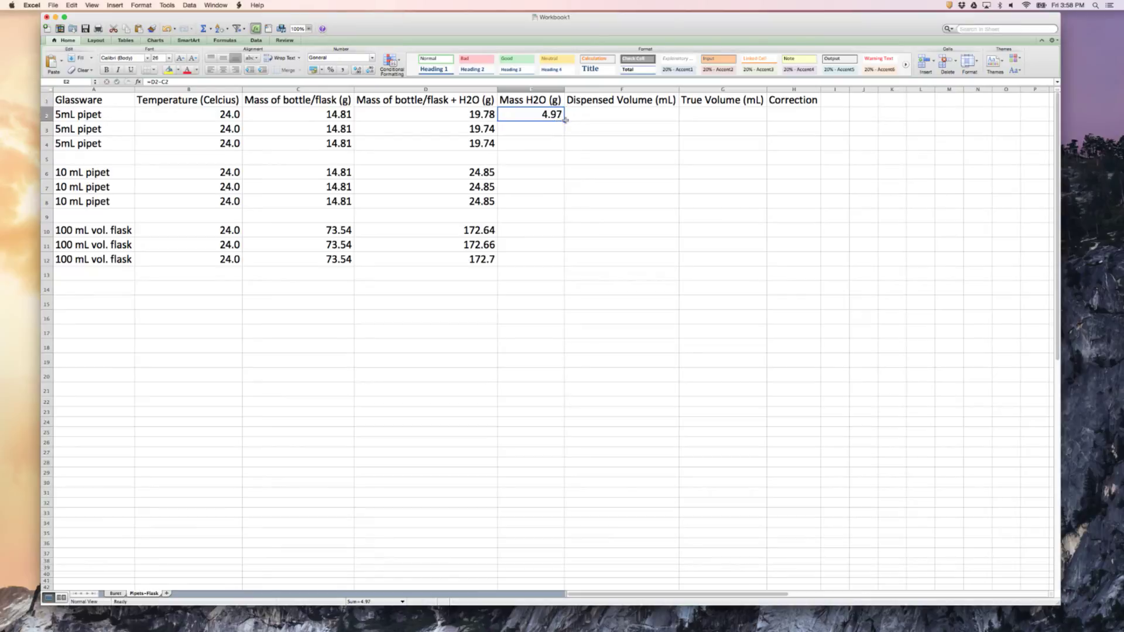
left_click_drag(564, 120, 568, 153)
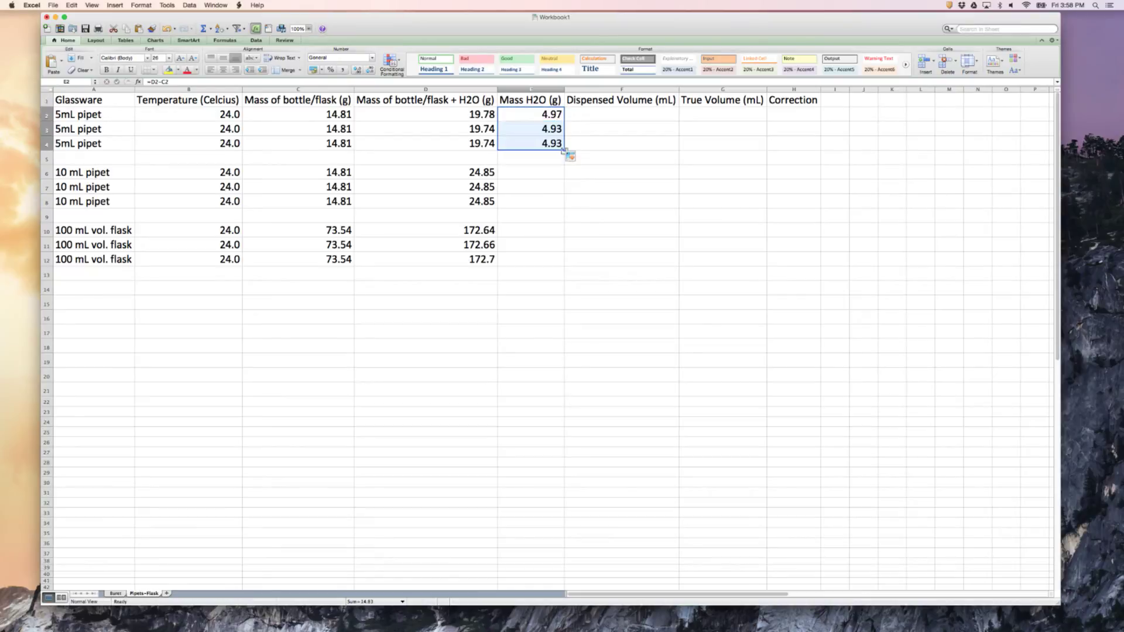
Calculate the water mass for the 10 mL pipet with =D6-C6 in E6 and fill the formula down to E8
left_click(533, 175)
type("=")
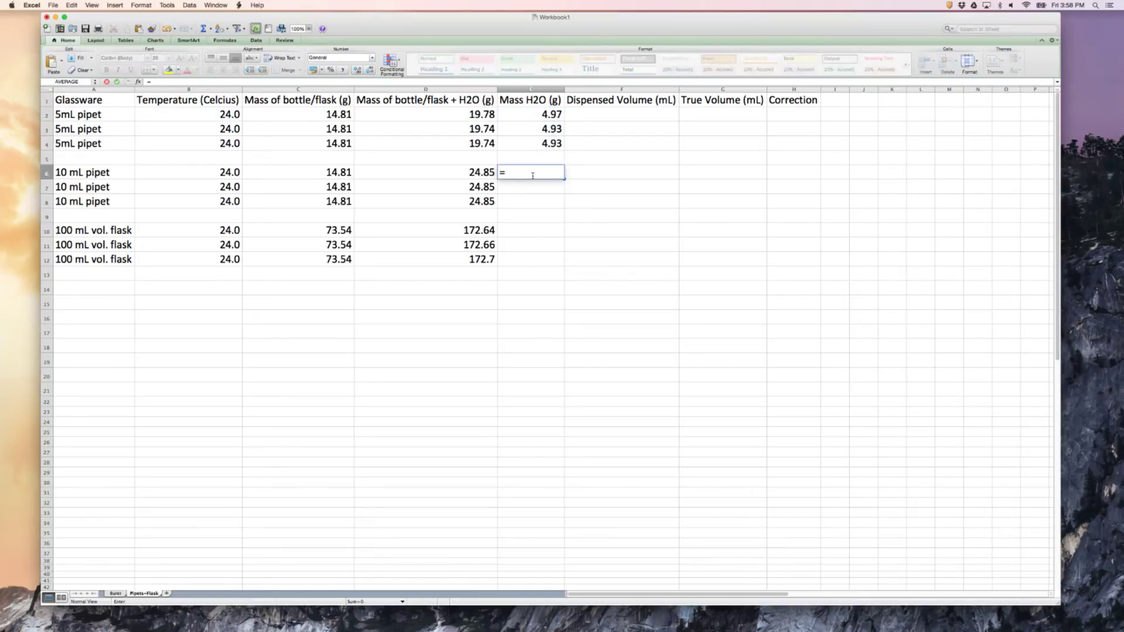
type("D6-C6")
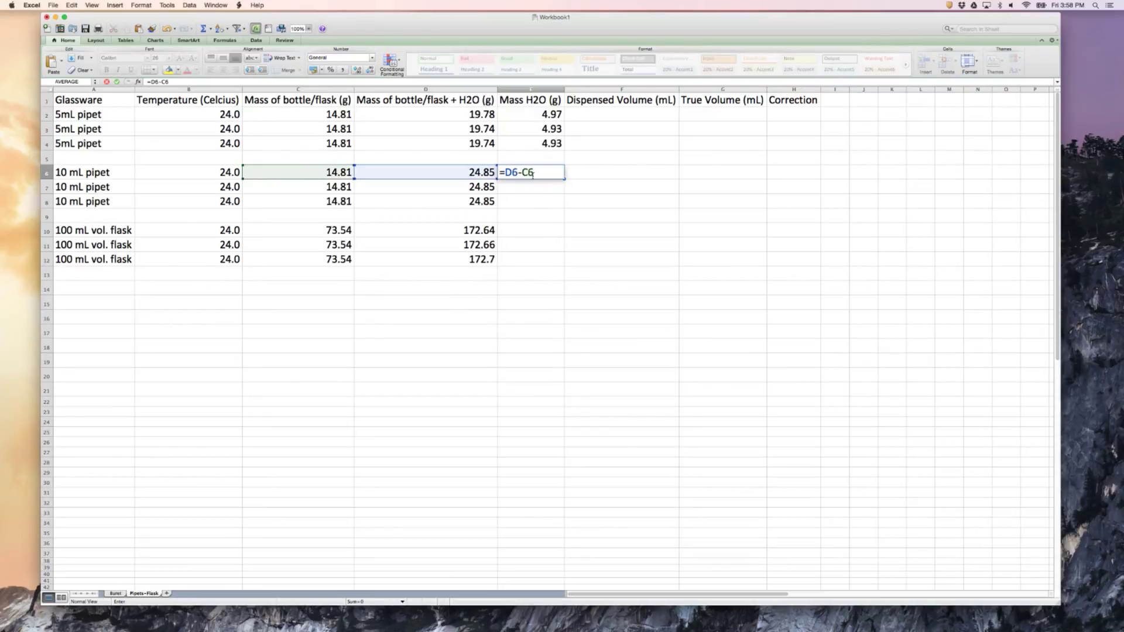
key("Return")
left_click(537, 176)
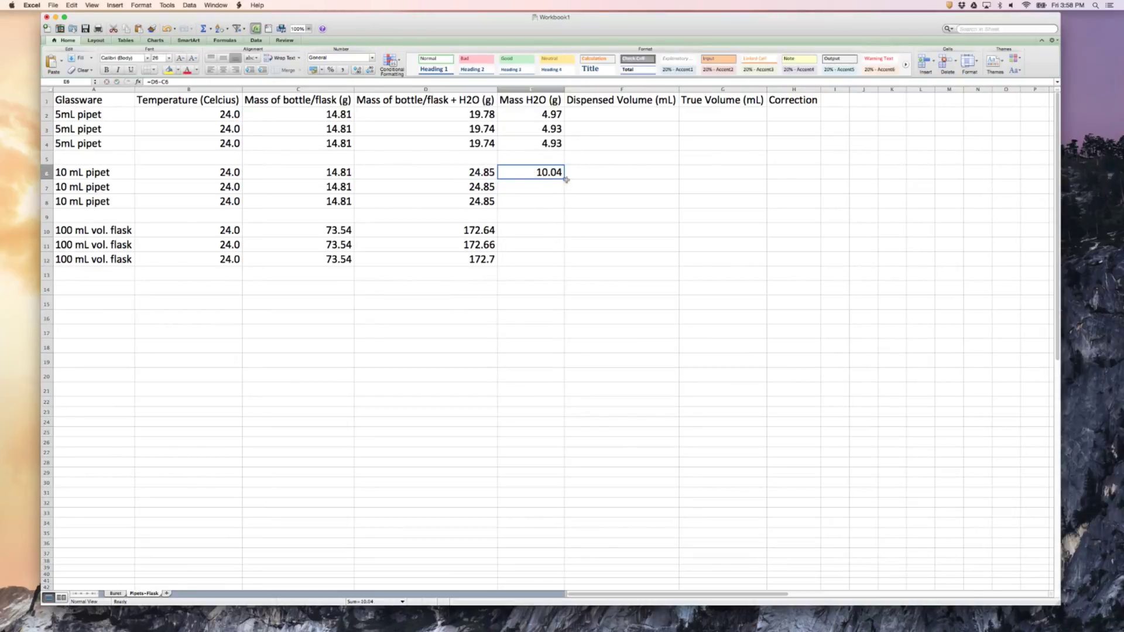
left_click_drag(563, 179, 563, 205)
left_click(530, 235)
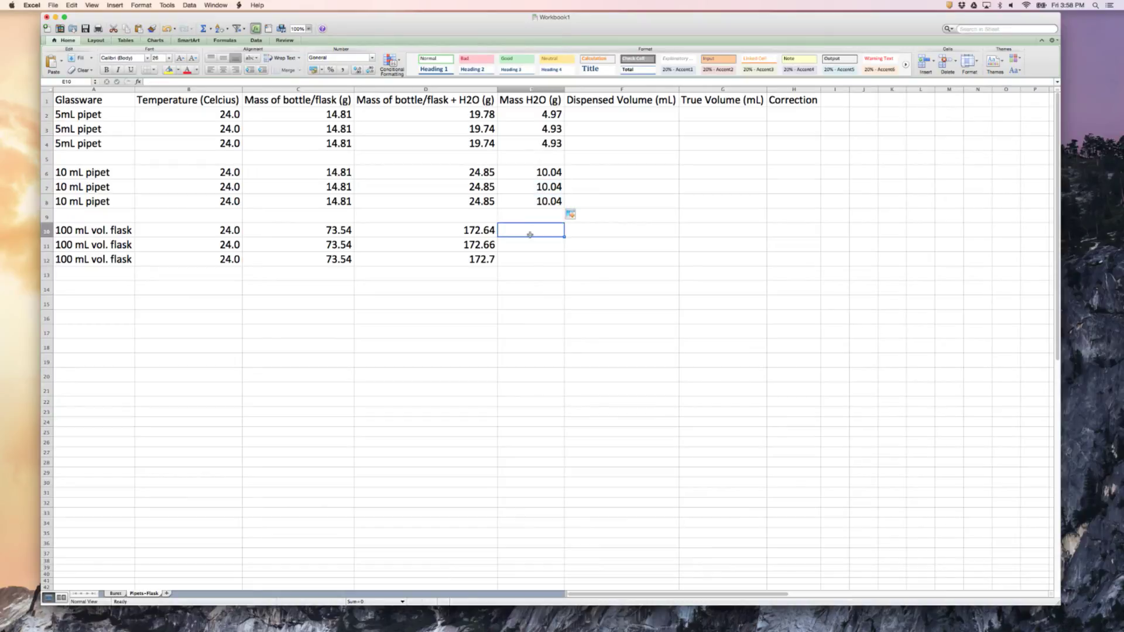
type("D10")
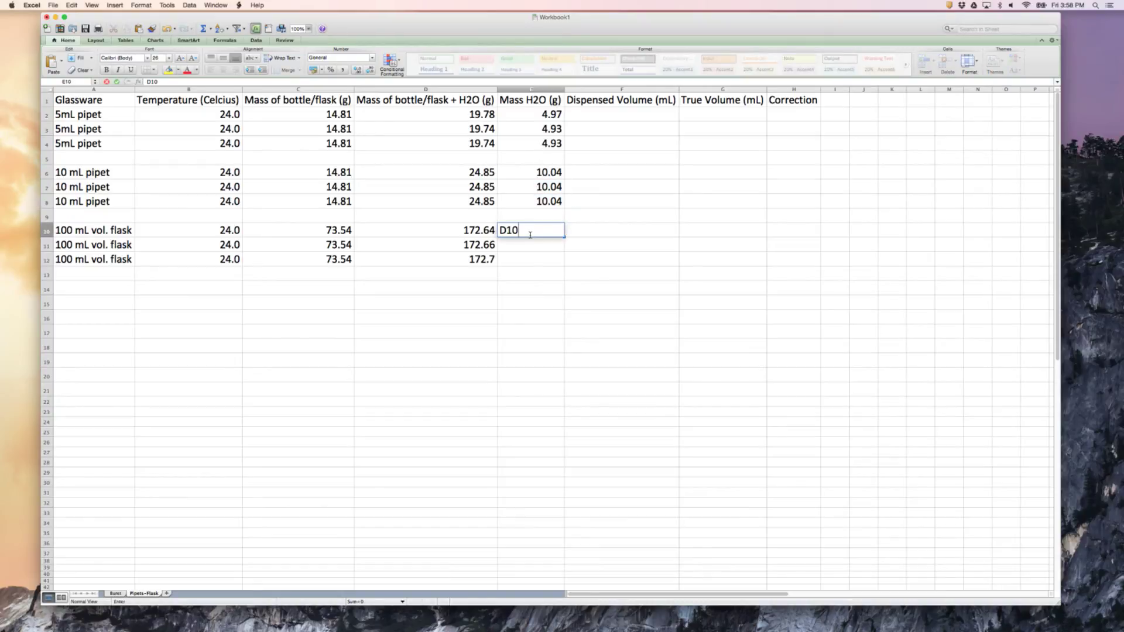
type("-c10")
key("Return")
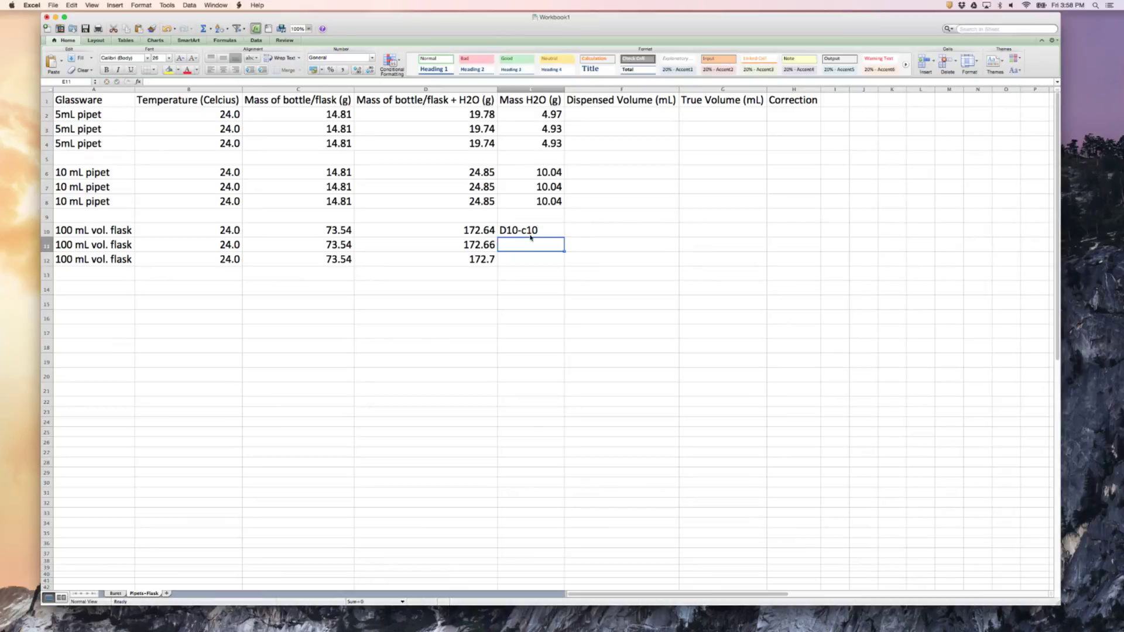
Calculate the water mass for the 100 mL flask with =D10-C10 in E10 and fill the formula down to E12
type("=D10")
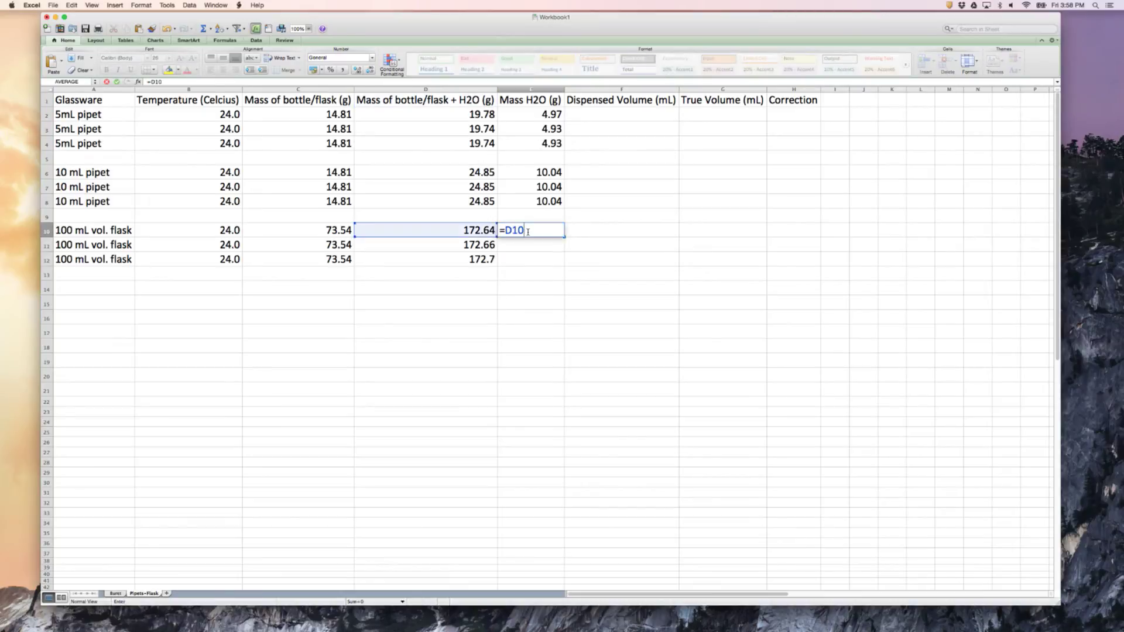
type("-C10")
key("Return")
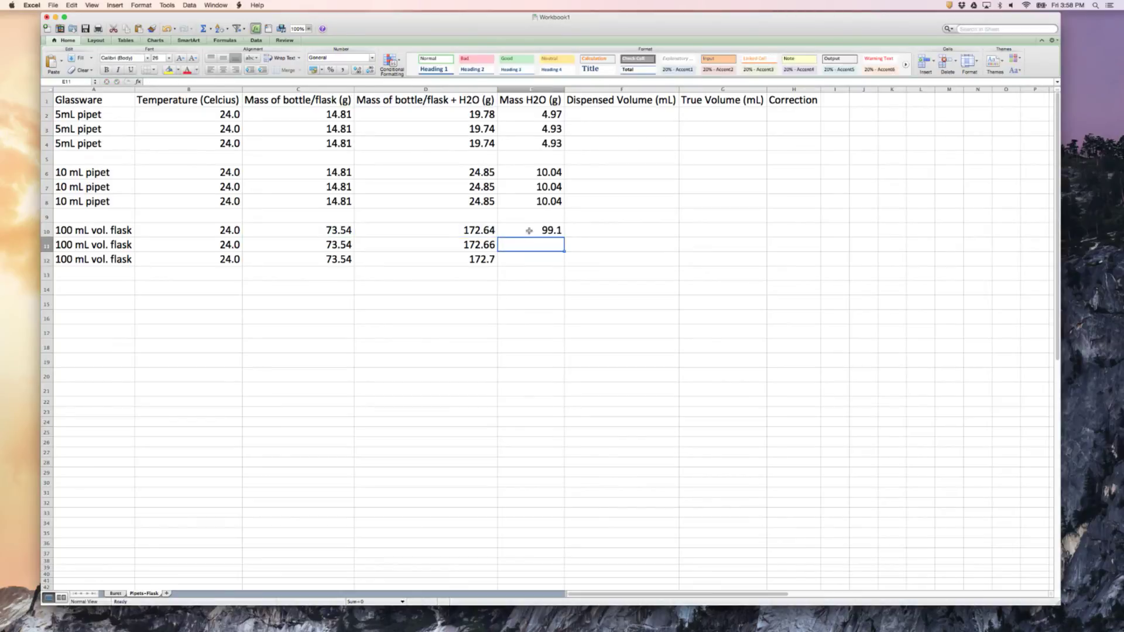
left_click(544, 230)
left_click_drag(563, 236, 563, 262)
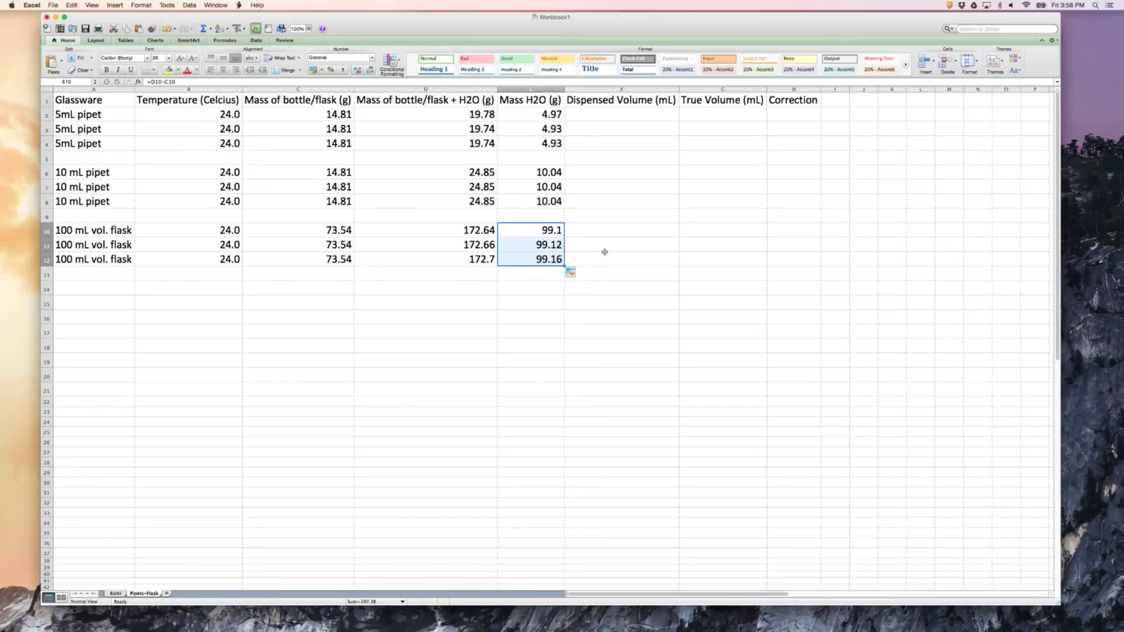
left_click(604, 253)
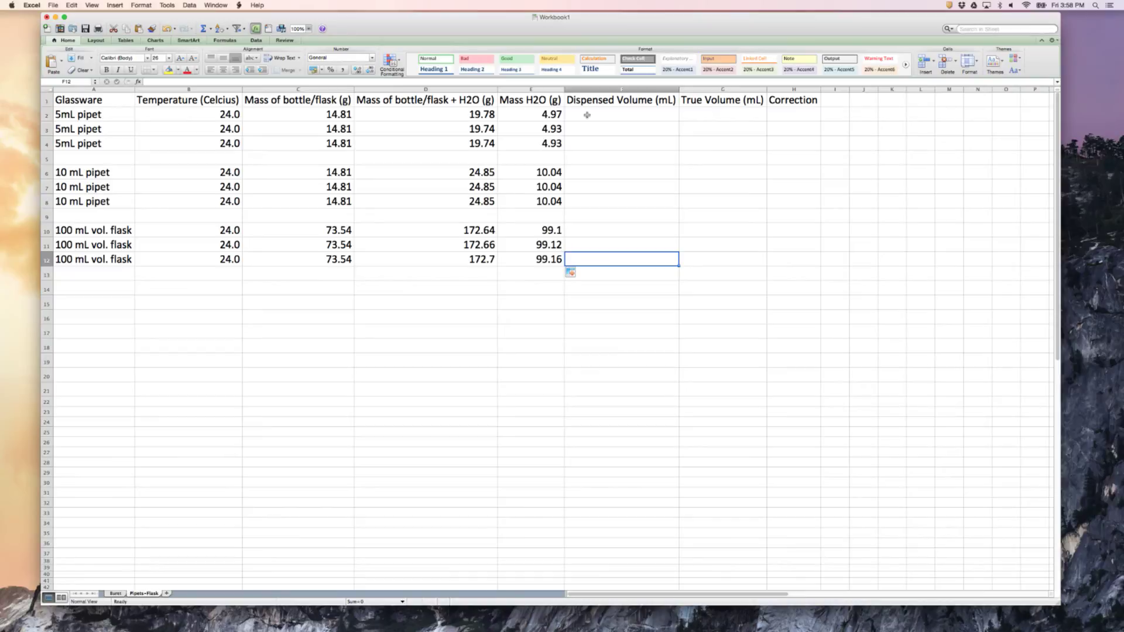
left_click(62, 114)
left_click(76, 143)
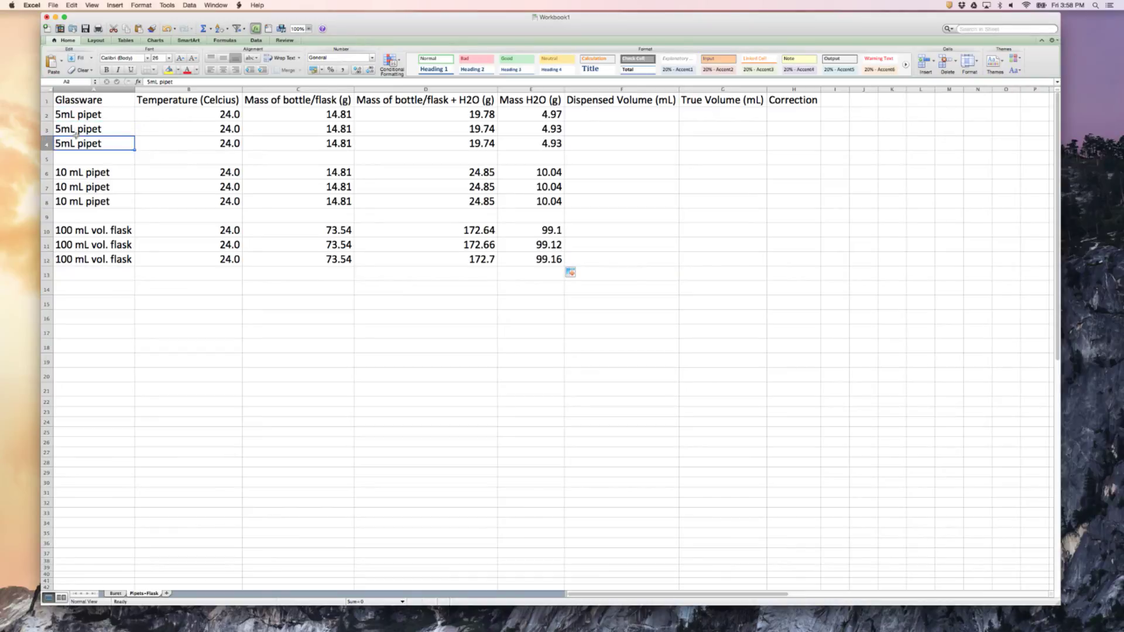
left_click(76, 183)
Enter a dispensed volume of 5.00 mL for each 5 mL pipet row in F2:F4
left_click(596, 114)
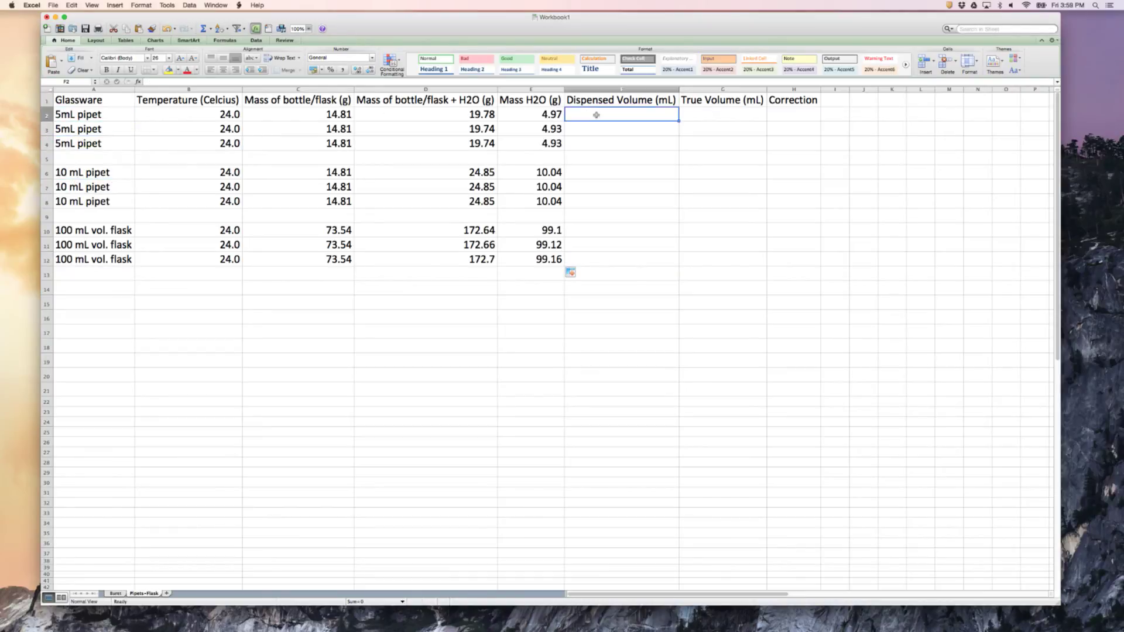
type("5.00")
key("Return")
type("5")
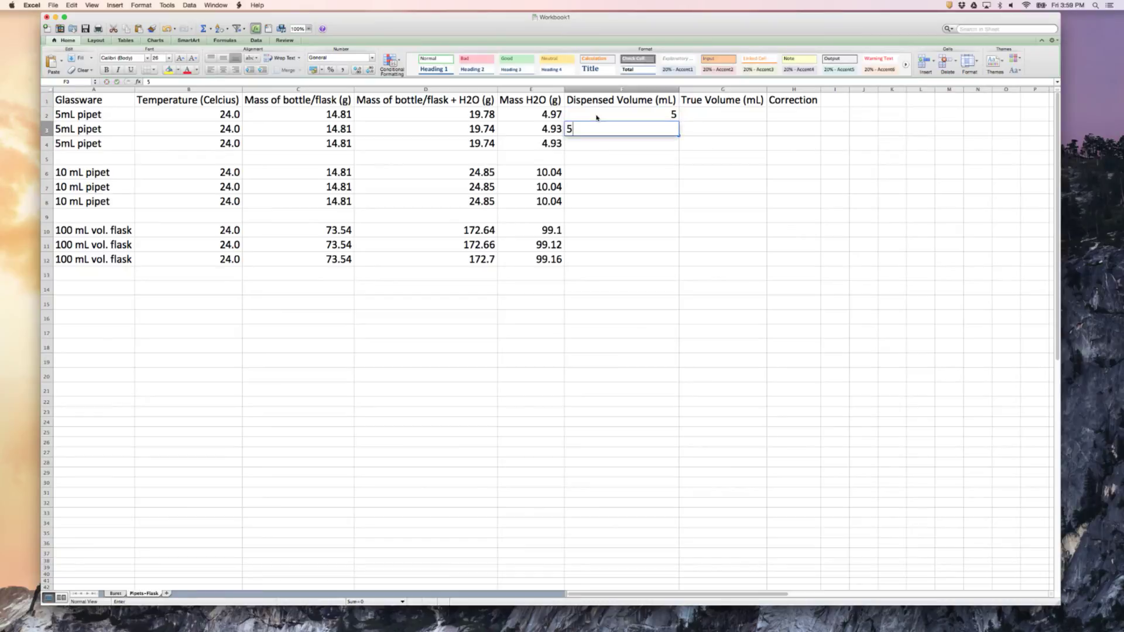
type(".00")
key("Return")
type("5.00")
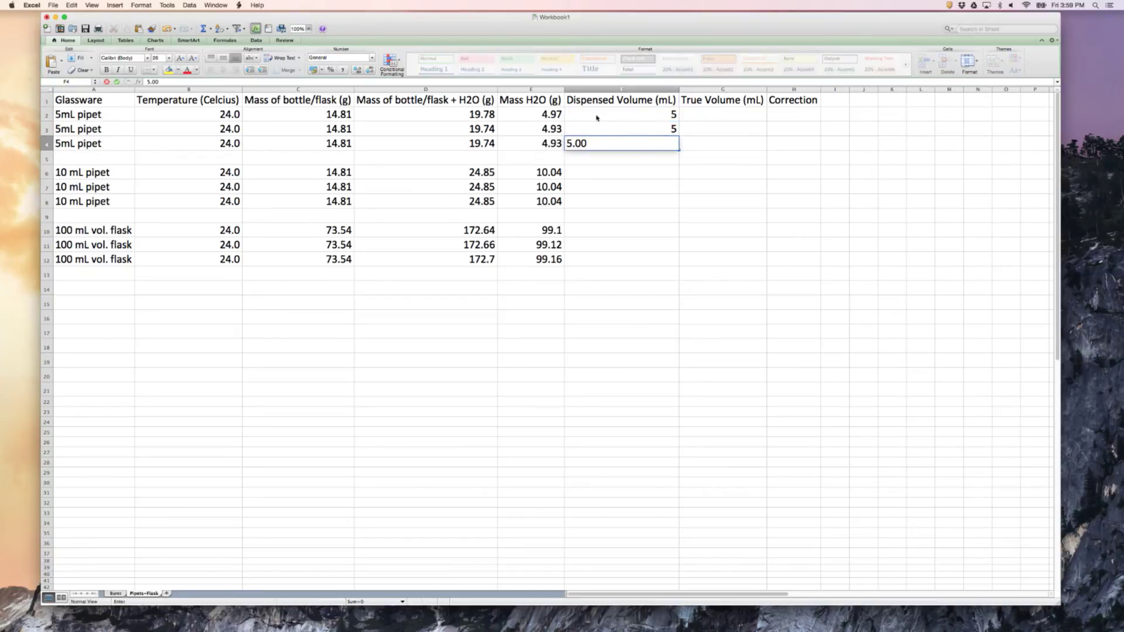
key("Return")
Format the 5 mL pipet dispensed volumes in F2:F4 to show two decimal places
left_click_drag(640, 114, 640, 143)
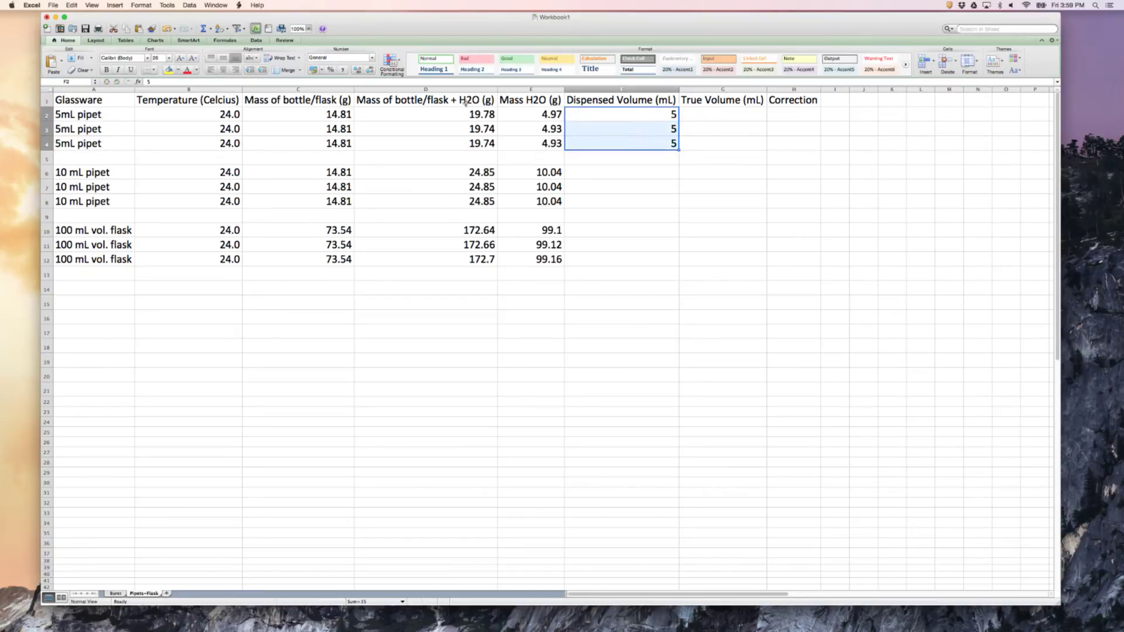
left_click(357, 70)
left_click(357, 70)
Enter a dispensed volume of 10.00 mL in F6, fill it down to F8, and show two decimal places
left_click(576, 172)
type("10.00")
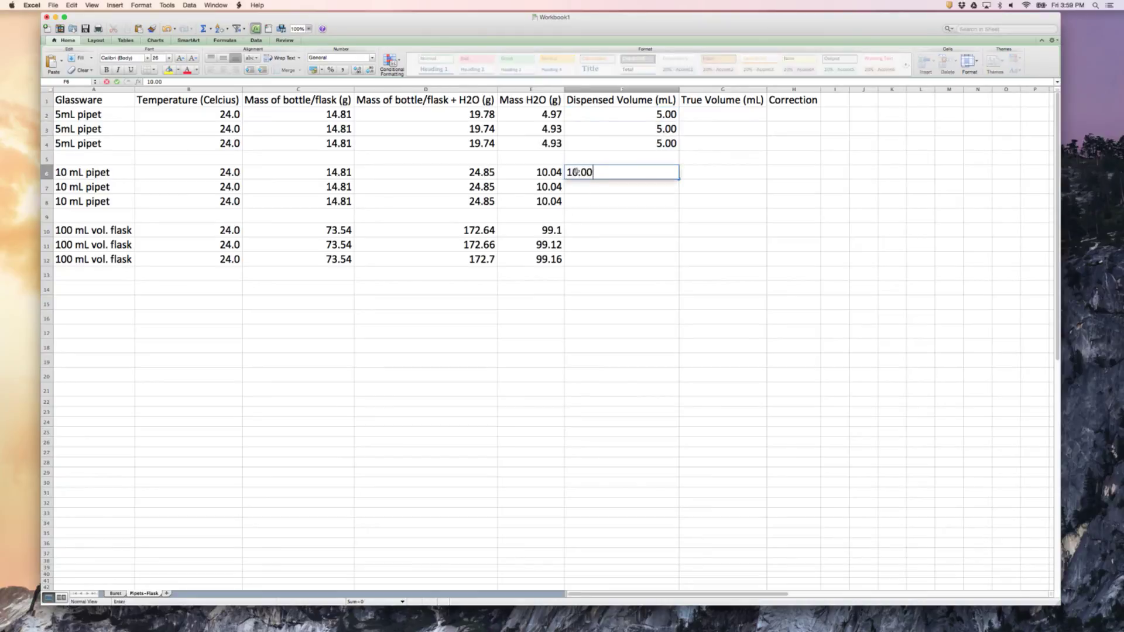
left_click(611, 215)
left_click(669, 174)
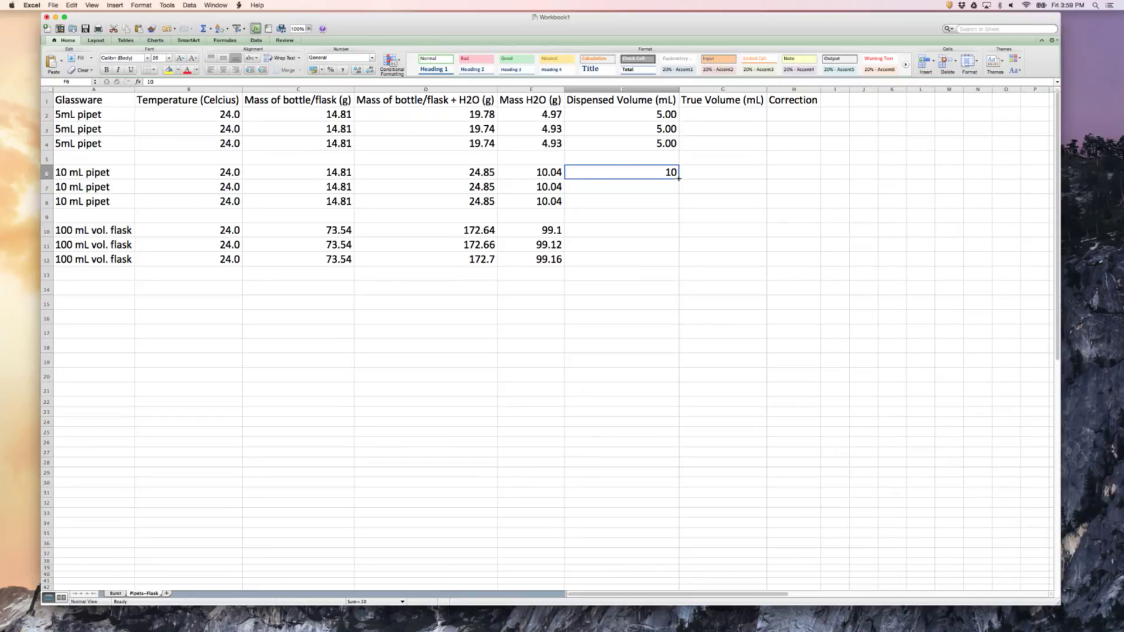
left_click_drag(680, 179, 681, 206)
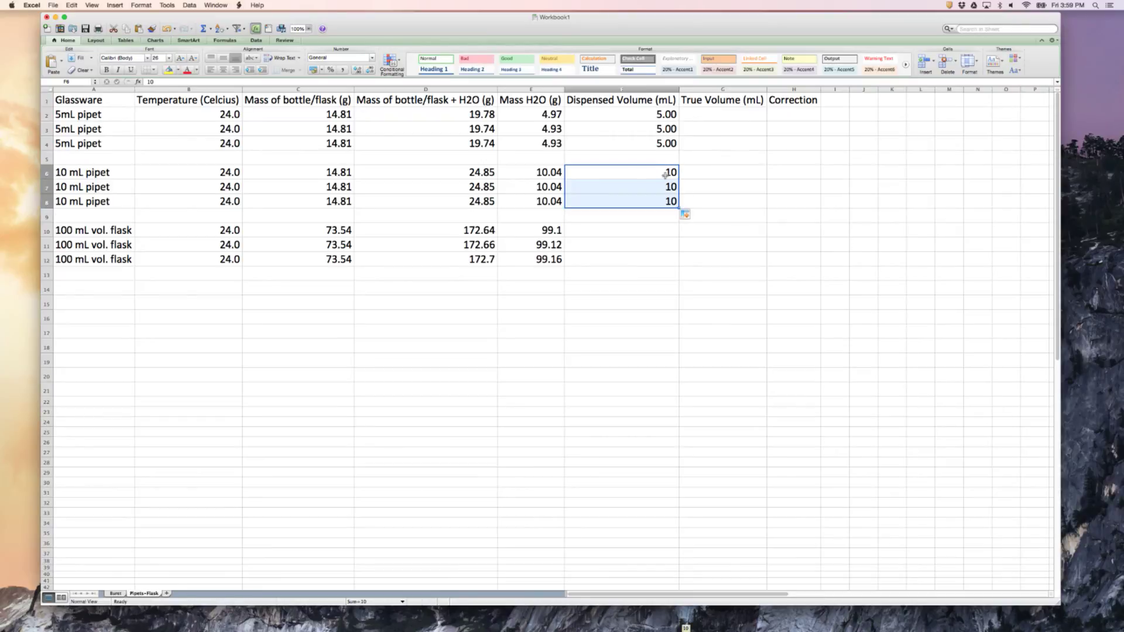
left_click(357, 69)
left_click(357, 70)
Enter a dispensed volume of 100.00 mL in F10, fill it down to F12, and show two decimal places
left_click(623, 229)
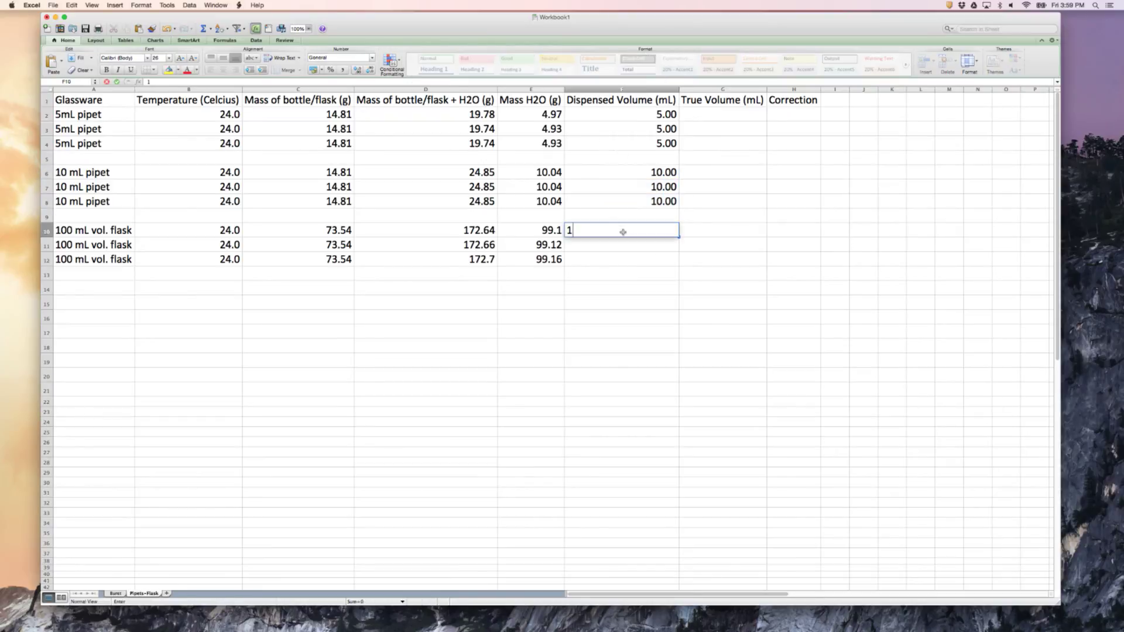
type("100.00")
left_click(622, 275)
left_click(627, 229)
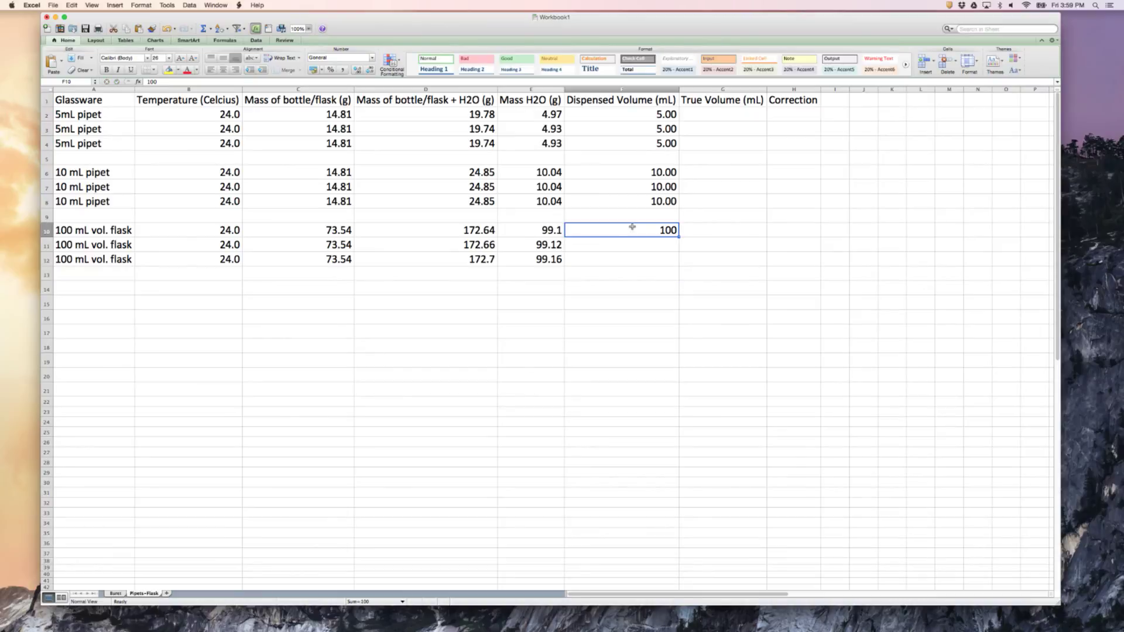
left_click_drag(679, 236, 680, 265)
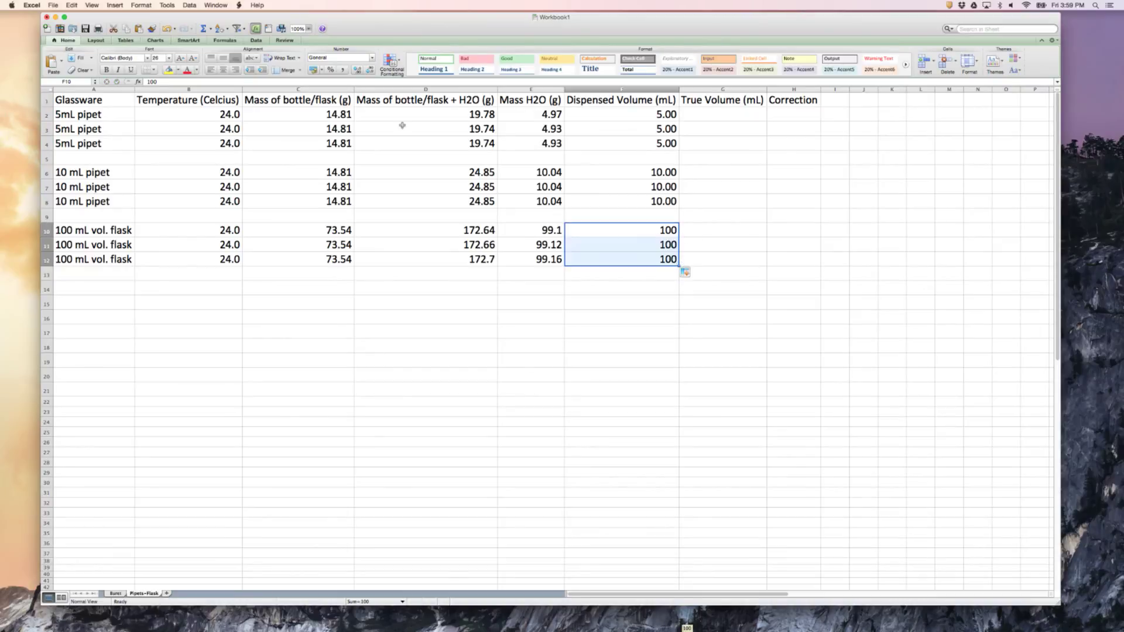
left_click(357, 70)
left_click(357, 70)
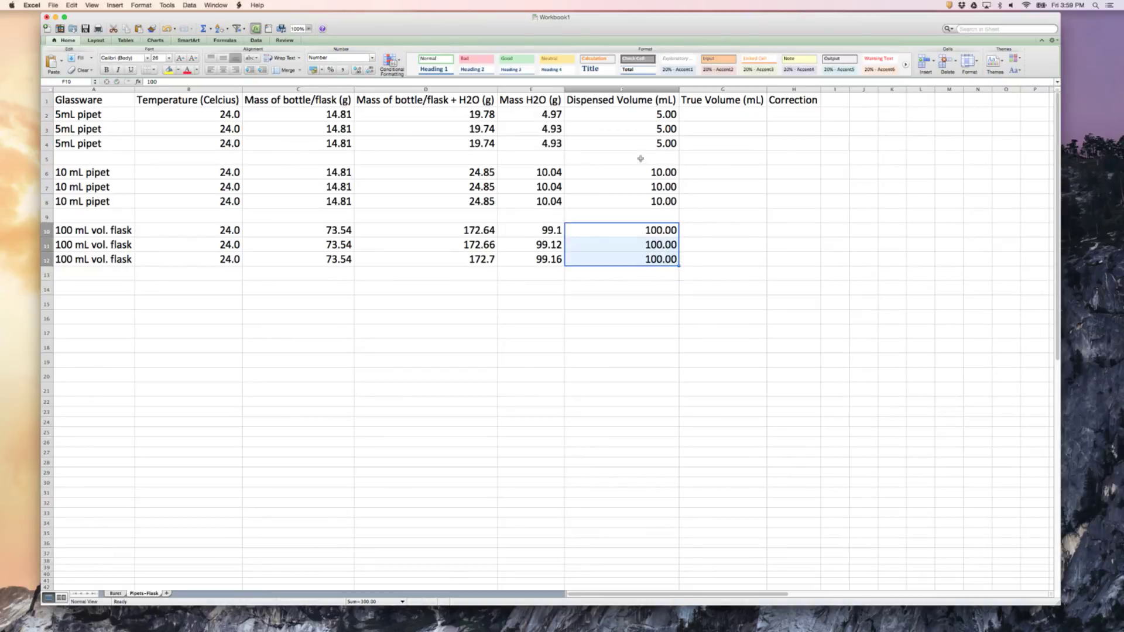
Insert a blank column between the Temperature and Mass of bottle/flask columns
left_click(754, 145)
left_click(714, 116)
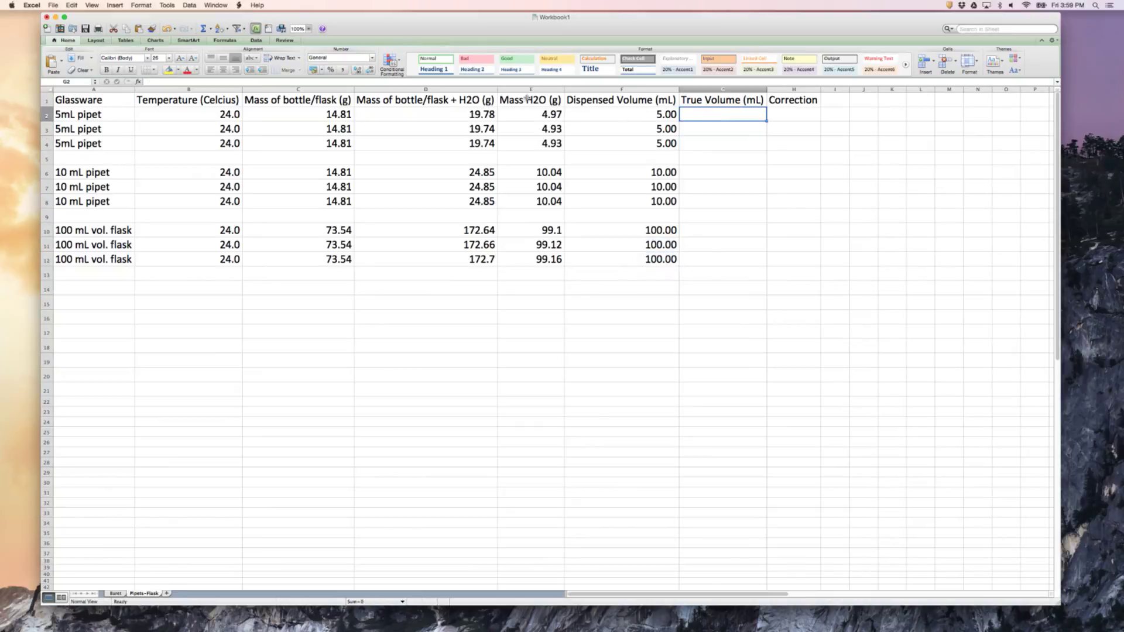
left_click(218, 114)
left_click(275, 88)
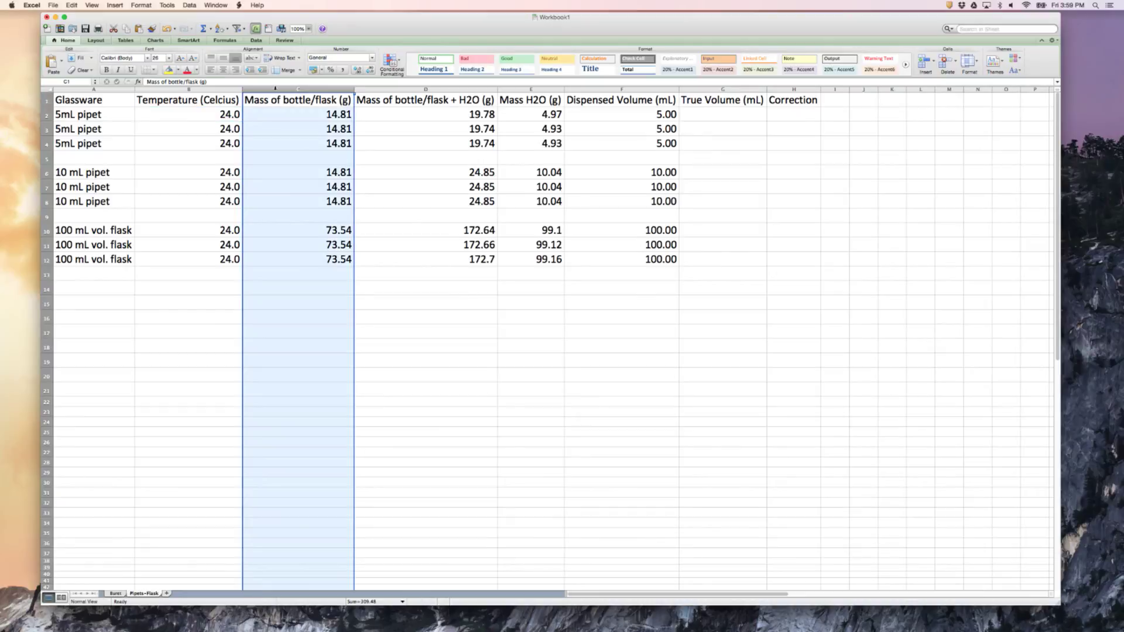
right_click(275, 89)
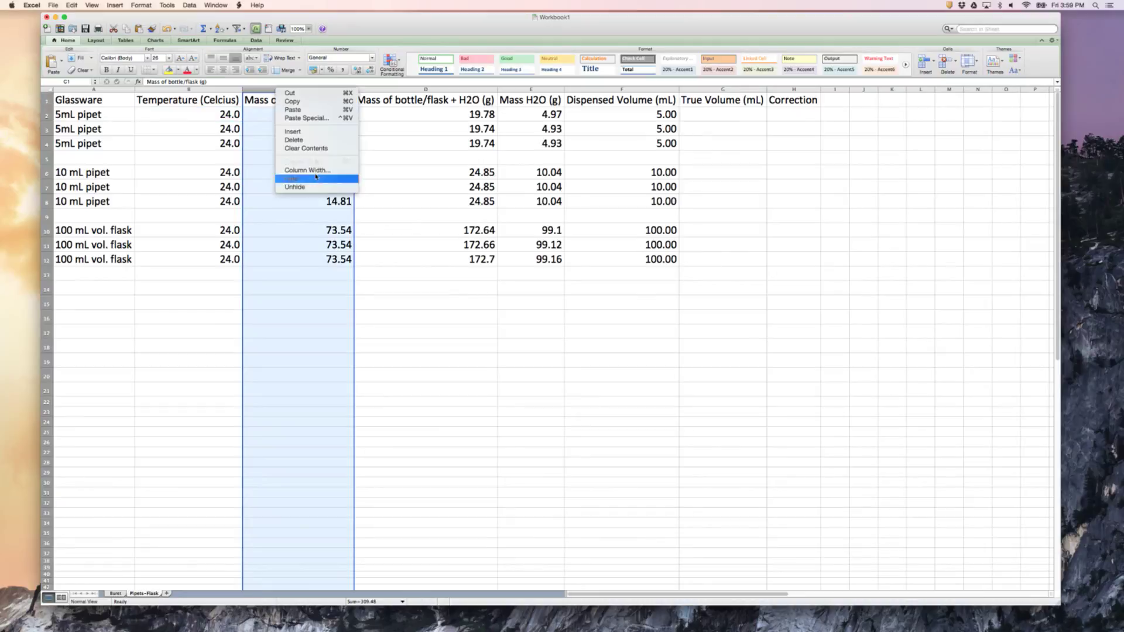
left_click(299, 133)
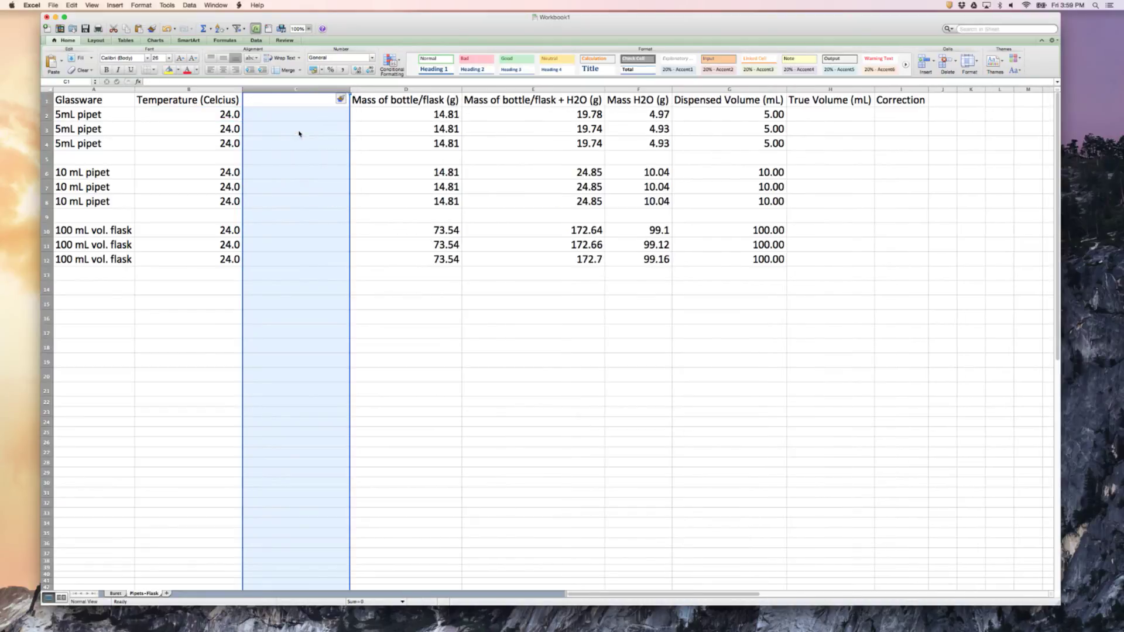
Copy the density header and first three values from C1:C4 of the Buret sheet into C1 of the pipets and flask sheet
left_click(115, 594)
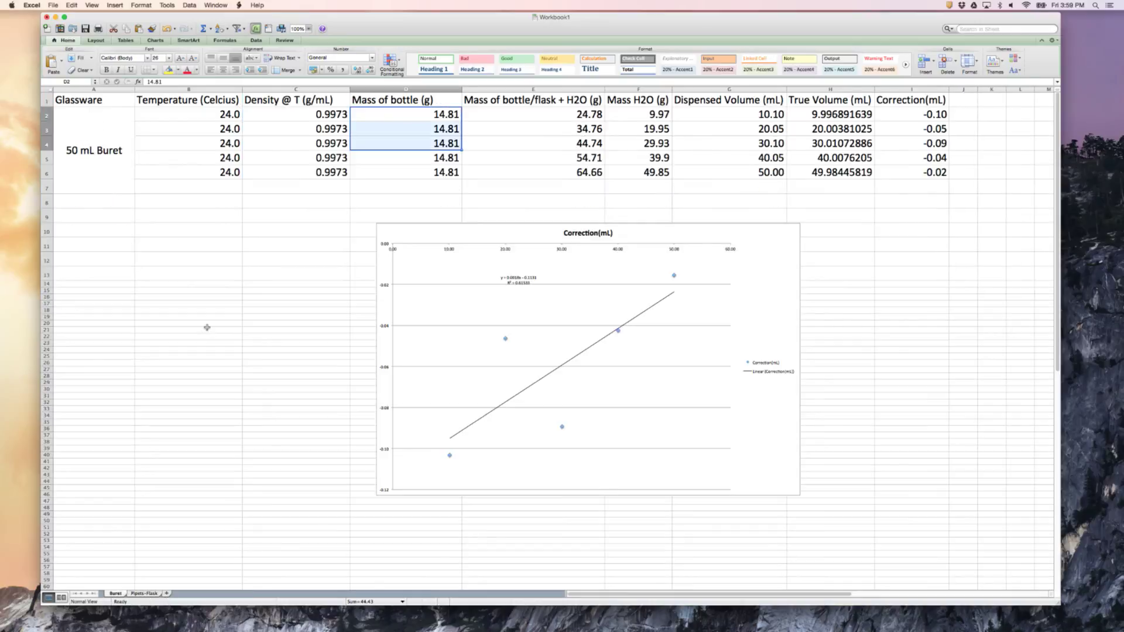
left_click_drag(293, 97, 296, 141)
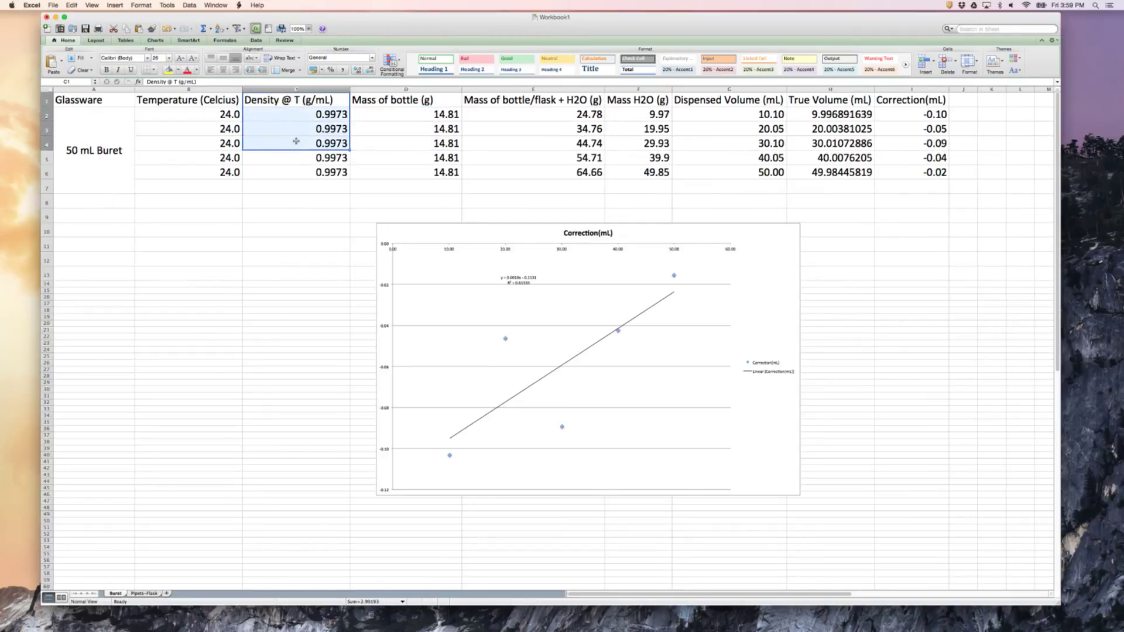
key("super+c")
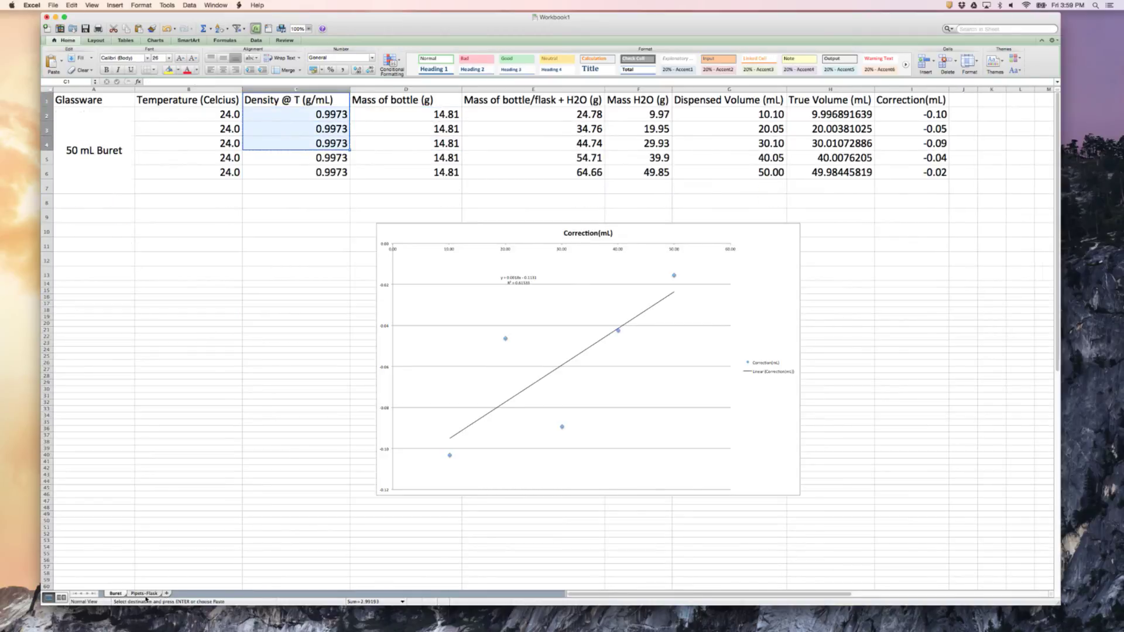
key("ctrl+Page_Down")
left_click(272, 100)
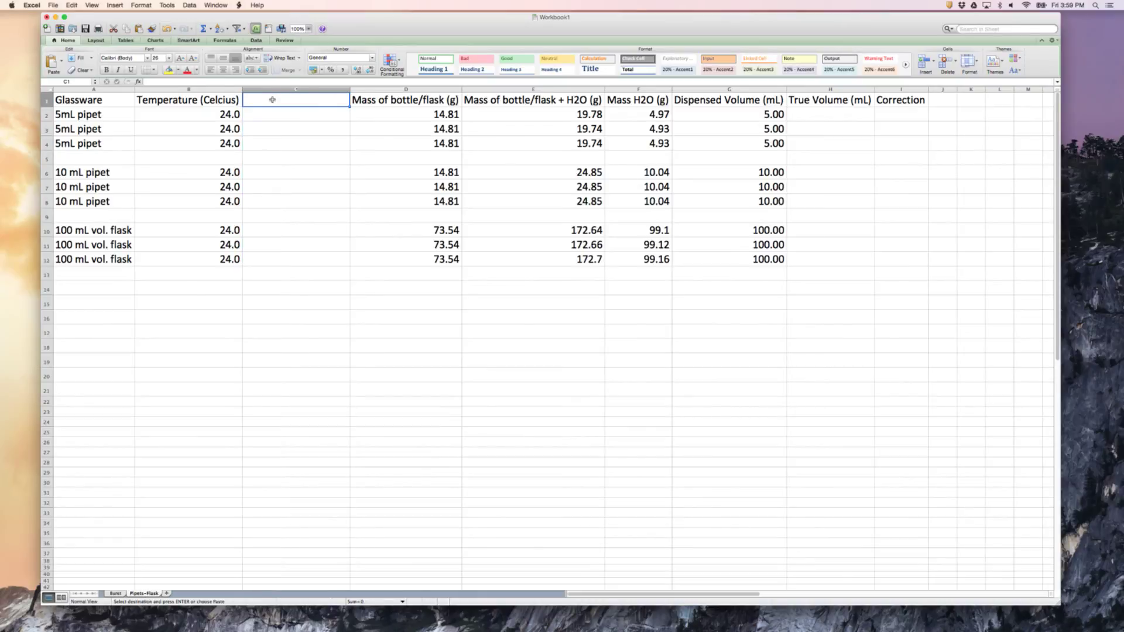
key("super+v")
Copy the 5 mL pipet densities in C2:C4 to the 10 mL pipet rows C6:C8 and the flask rows C10:C12
left_click_drag(276, 115, 280, 144)
key("super+c")
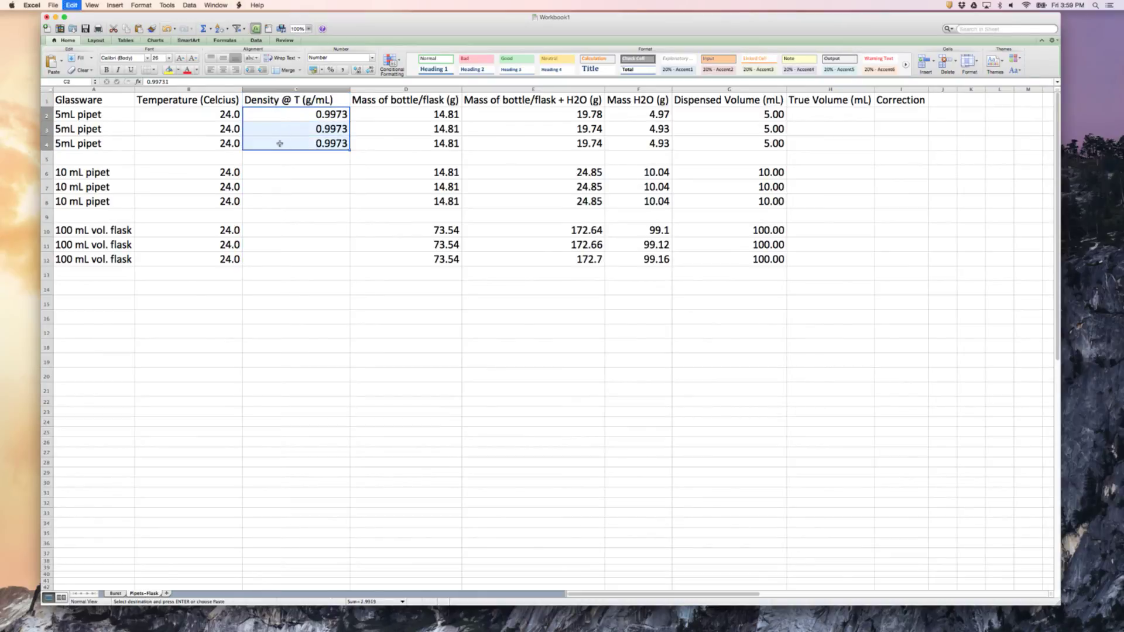
key("Down")
key("Down")
key("Down")
key("Down")
key("super+v")
key("Down")
key("Down")
key("Down")
key("Down")
key("Down")
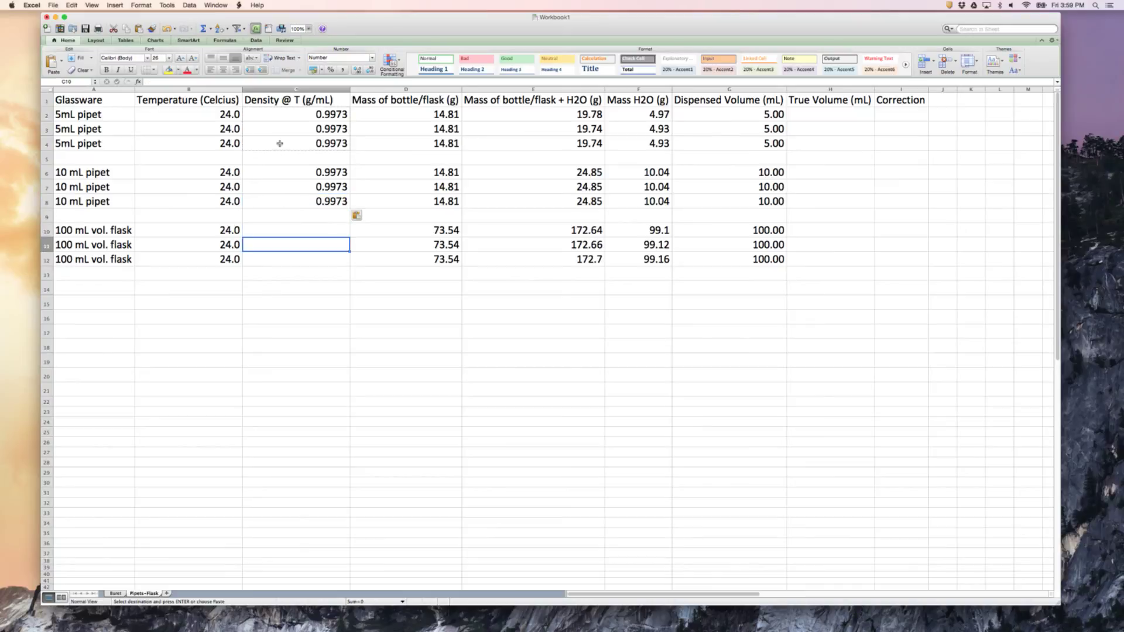
key("Up")
key("super+v")
key("Right")
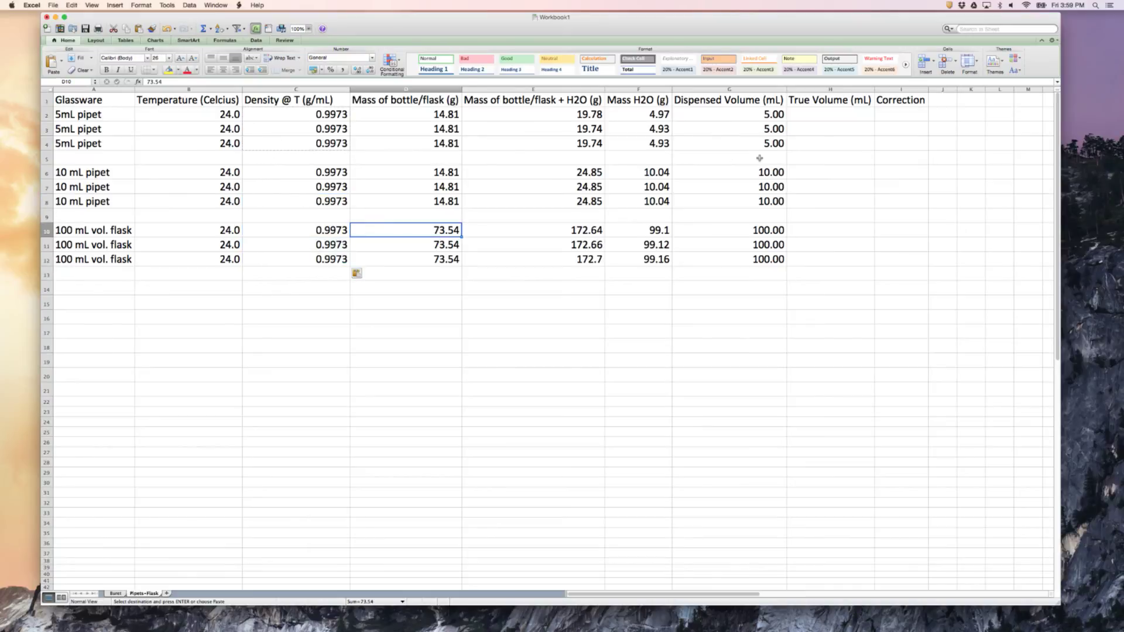
Calculate the 5 mL pipet true volume with =F2/C2 in H2 and fill the formula down to H4
left_click(821, 118)
type("=")
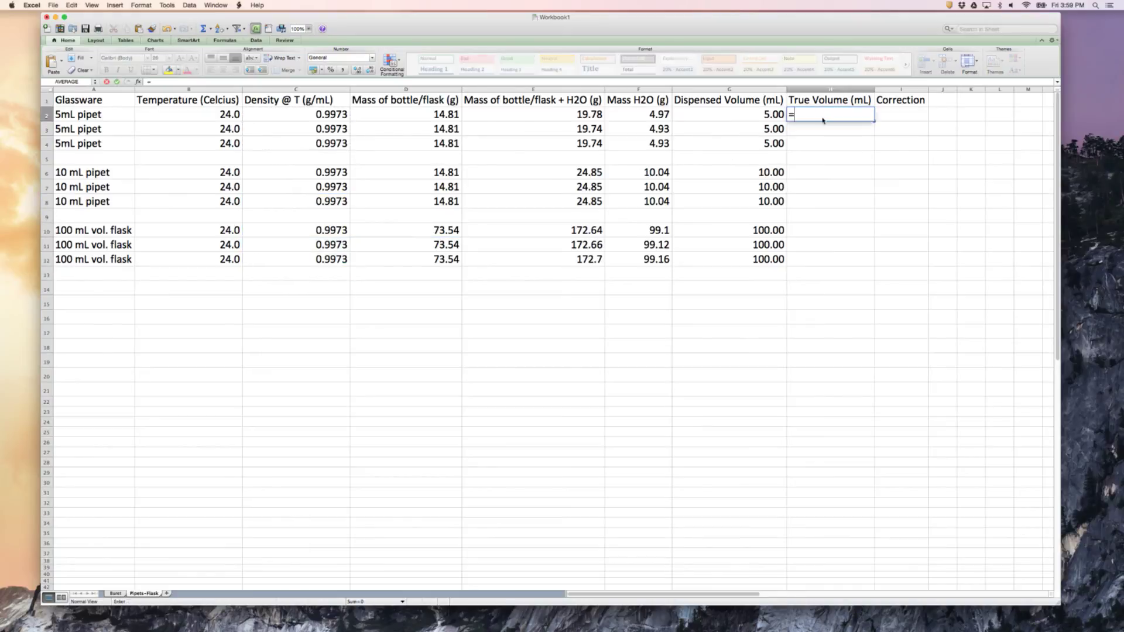
type("F")
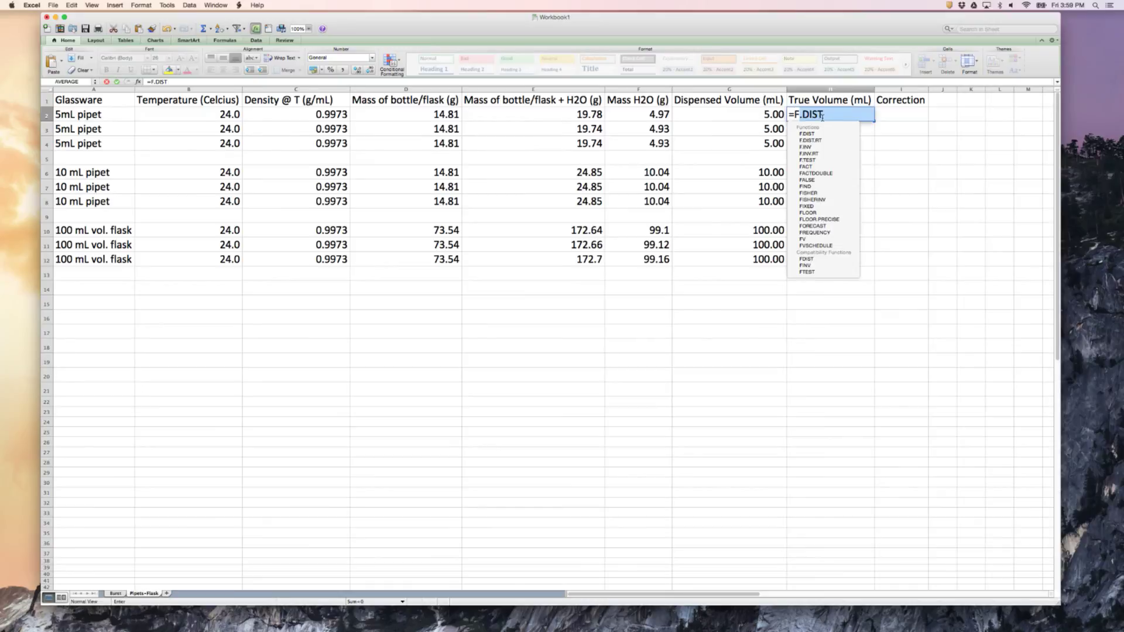
type("2/")
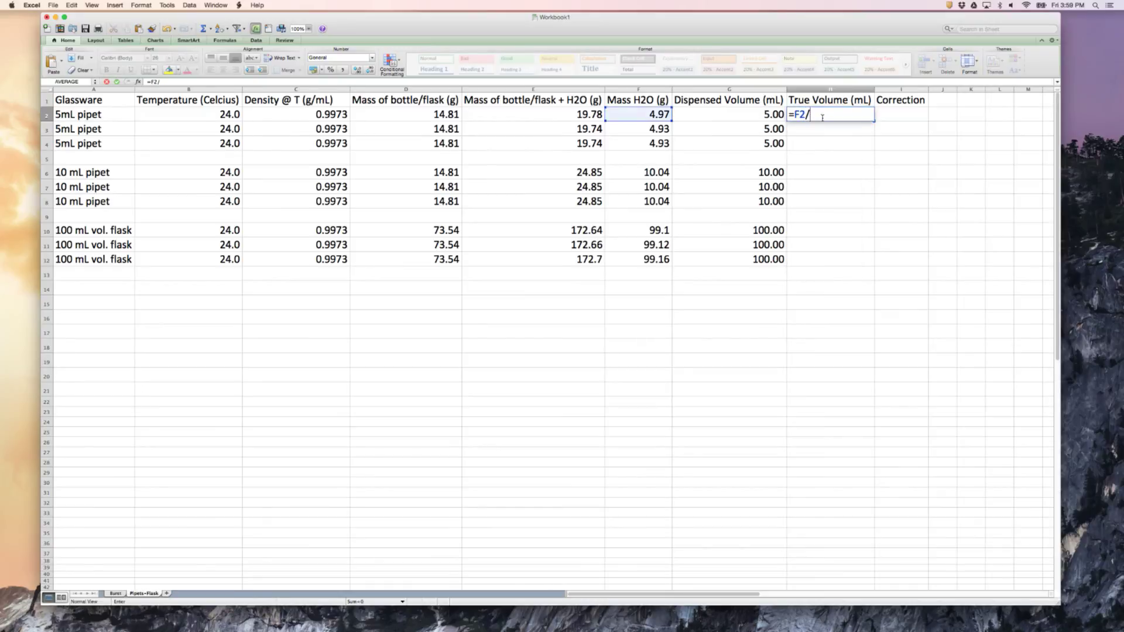
type("C2")
key("Return")
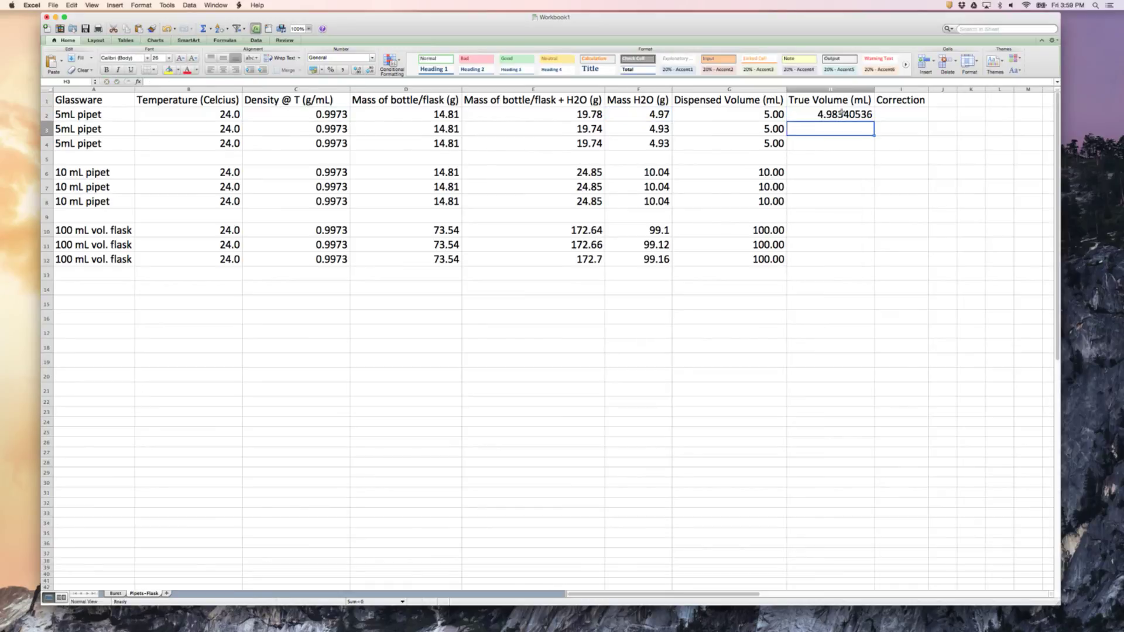
left_click(841, 113)
left_click_drag(875, 121, 876, 144)
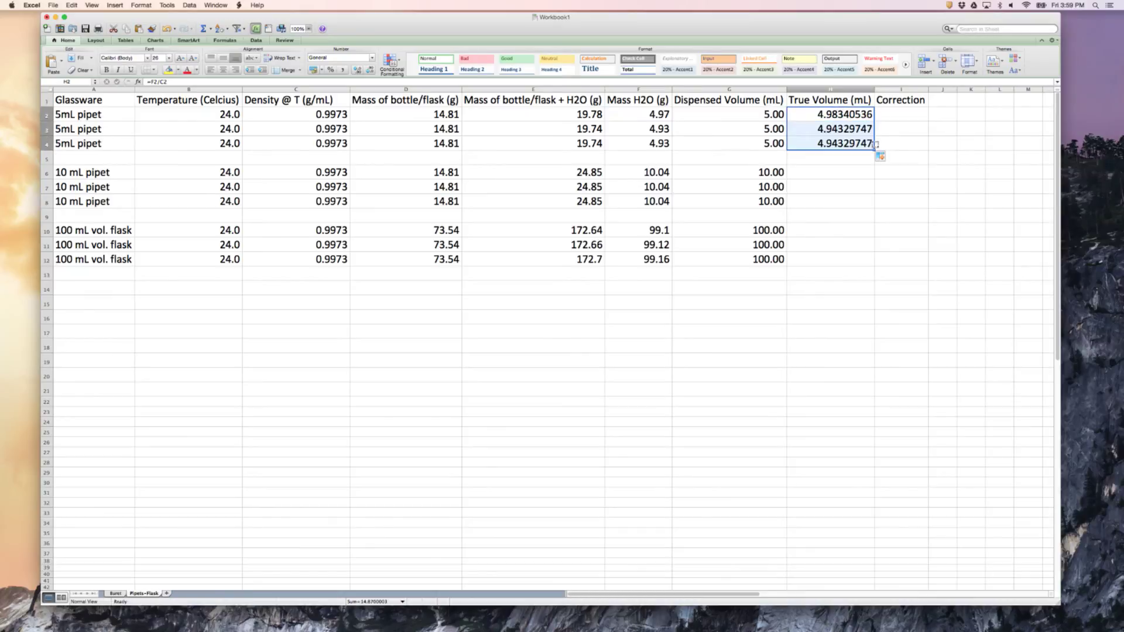
Format the 5 mL pipet true volumes in H2:H4 to show two decimal places
left_click(369, 71)
left_click(369, 70)
left_click(370, 70)
left_click(370, 71)
left_click(369, 71)
left_click(370, 70)
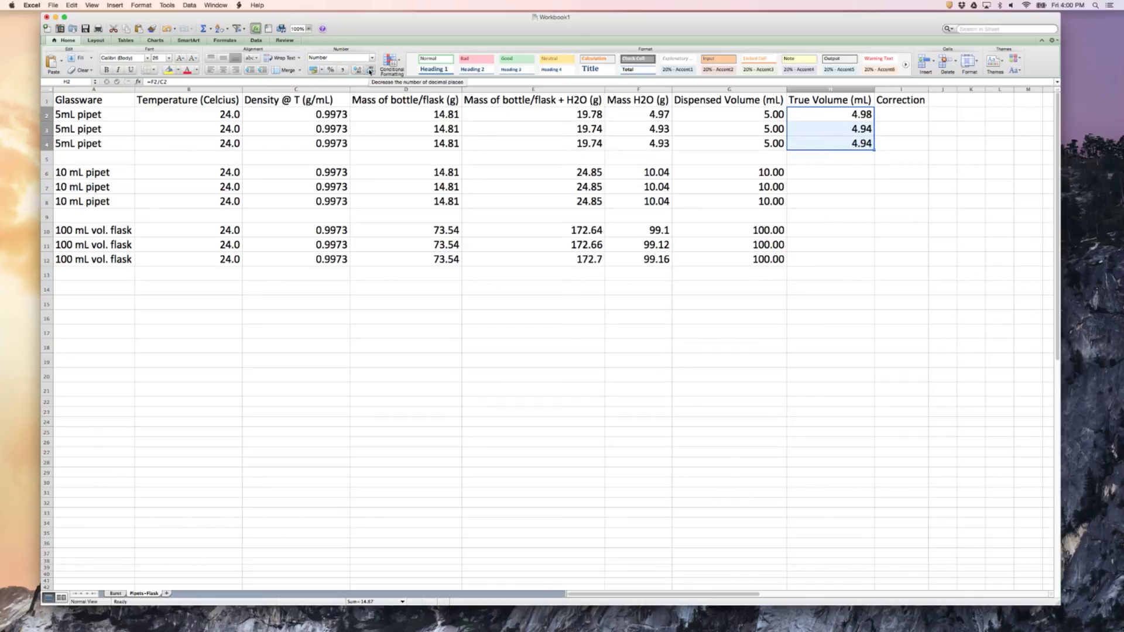
Calculate the 10 mL pipet true volume with =F6/C6 in H6 and fill the formula down to H8
left_click(829, 175)
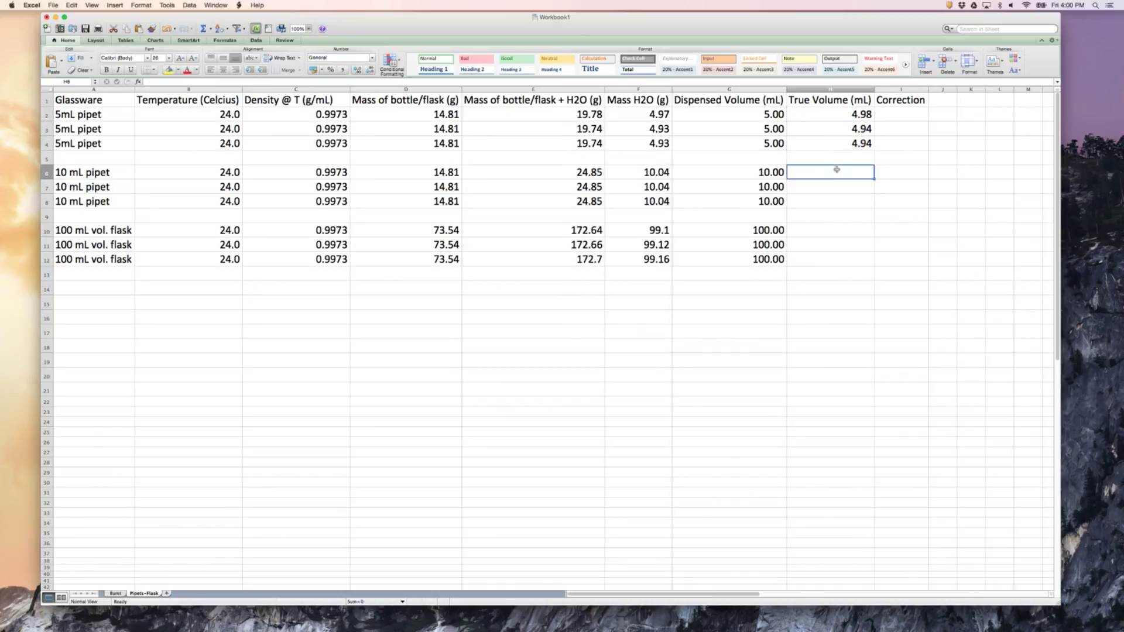
type("=")
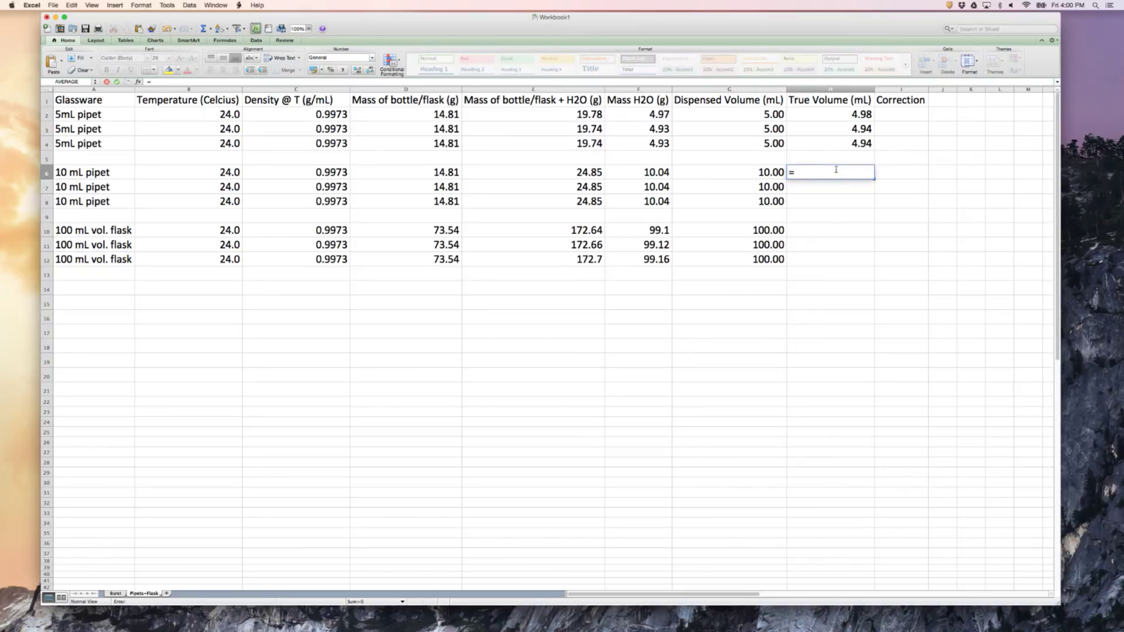
type("F")
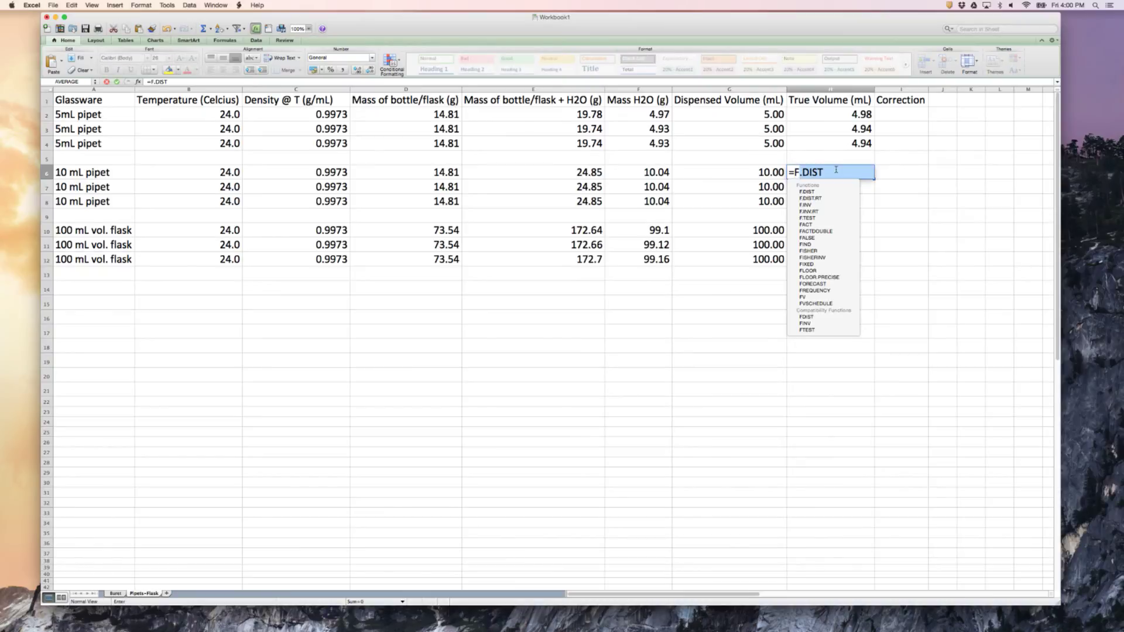
type("5")
key("BackSpace")
type("6")
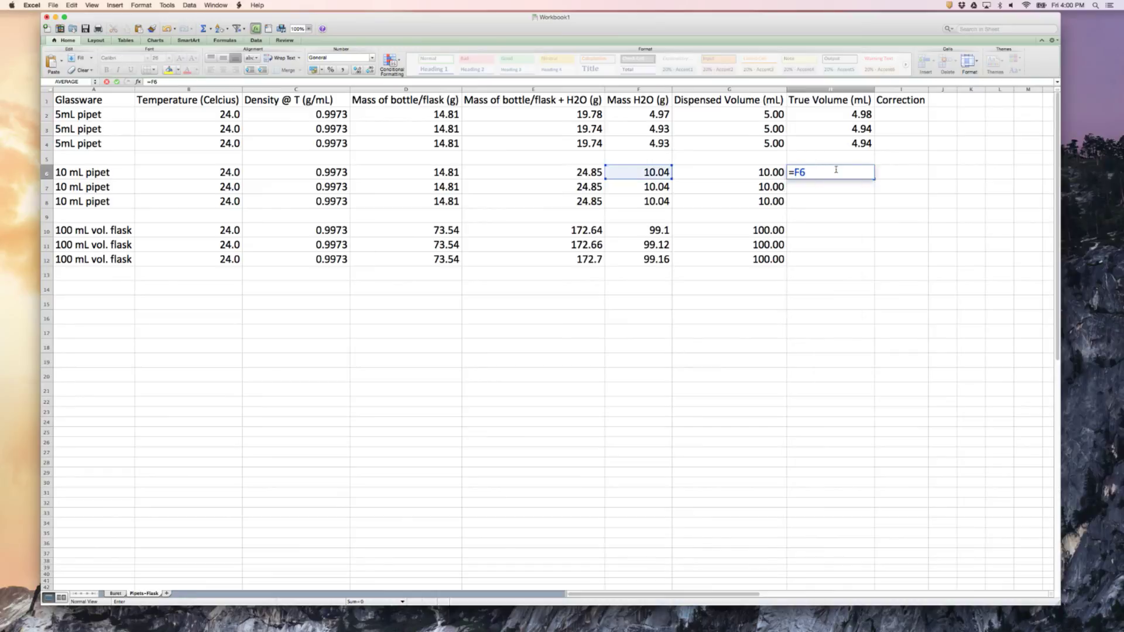
type("/C6")
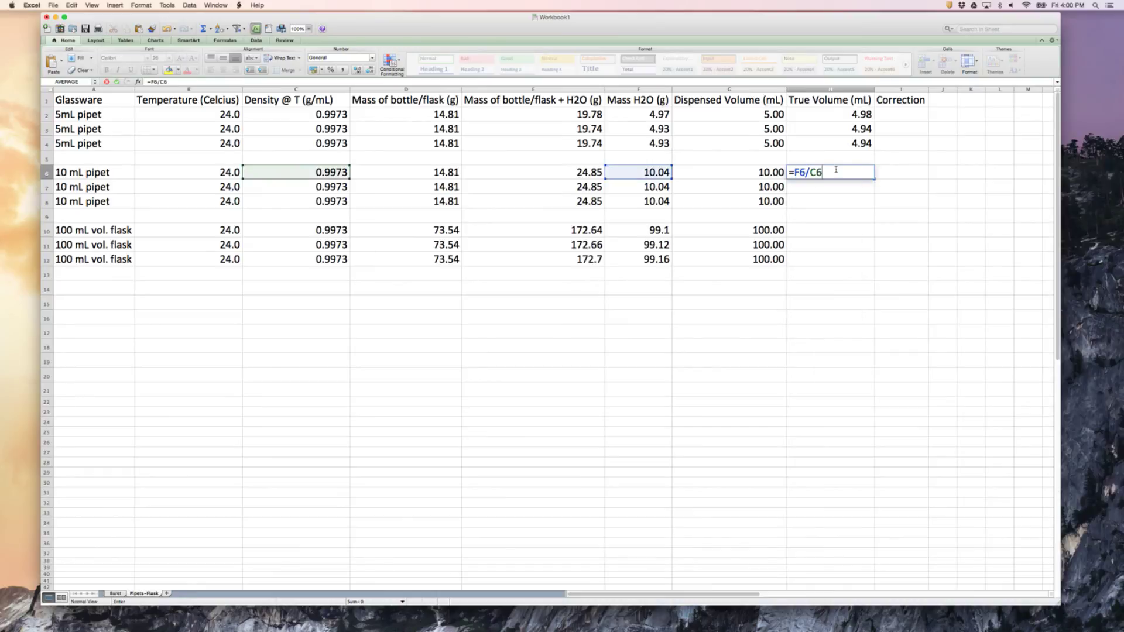
key("Return")
left_click(841, 171)
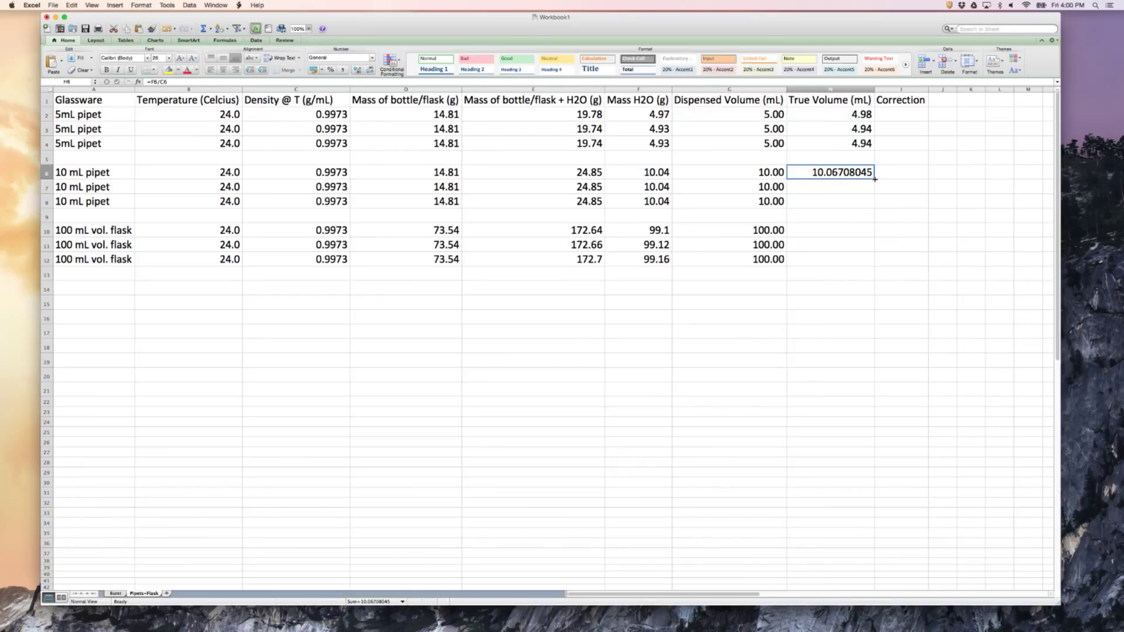
left_click_drag(875, 179, 876, 203)
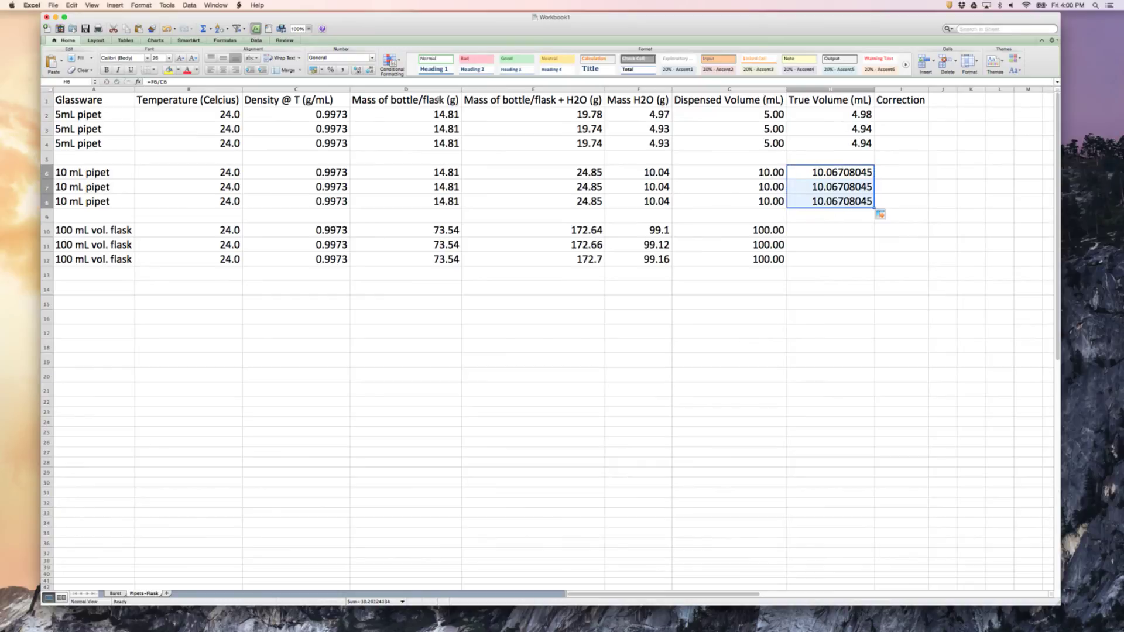
Format the 10 mL pipet true volumes in H6:H8 to show two decimal places
left_click(357, 70)
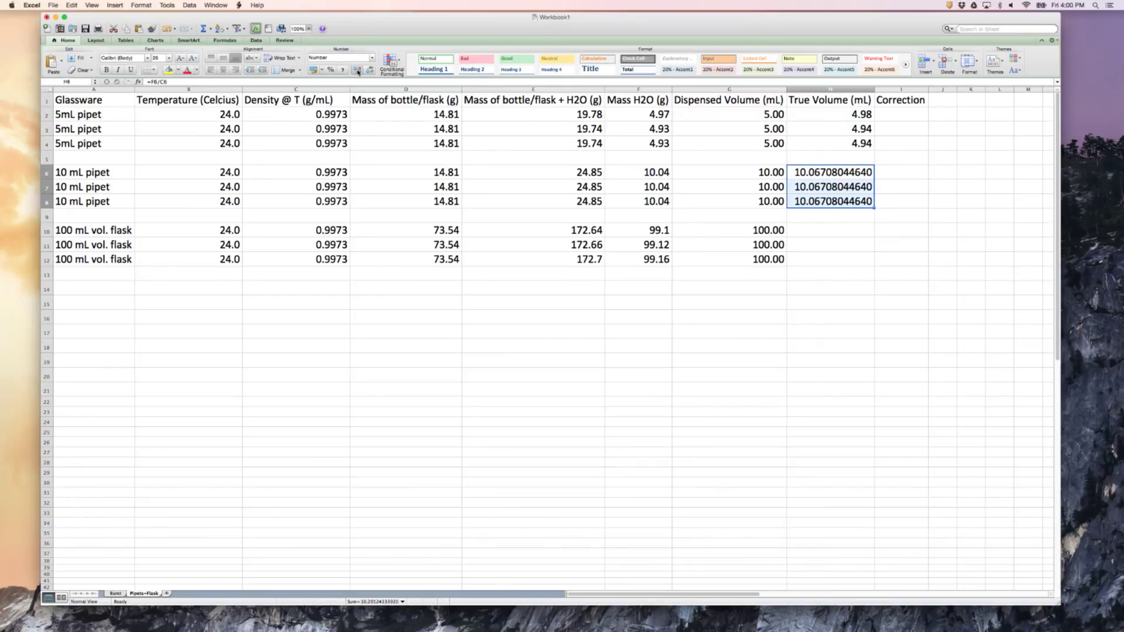
left_click(371, 71)
left_click(370, 71)
left_click(370, 71)
left_click(370, 71)
left_click(370, 71)
left_click(371, 71)
left_click(370, 71)
left_click(370, 71)
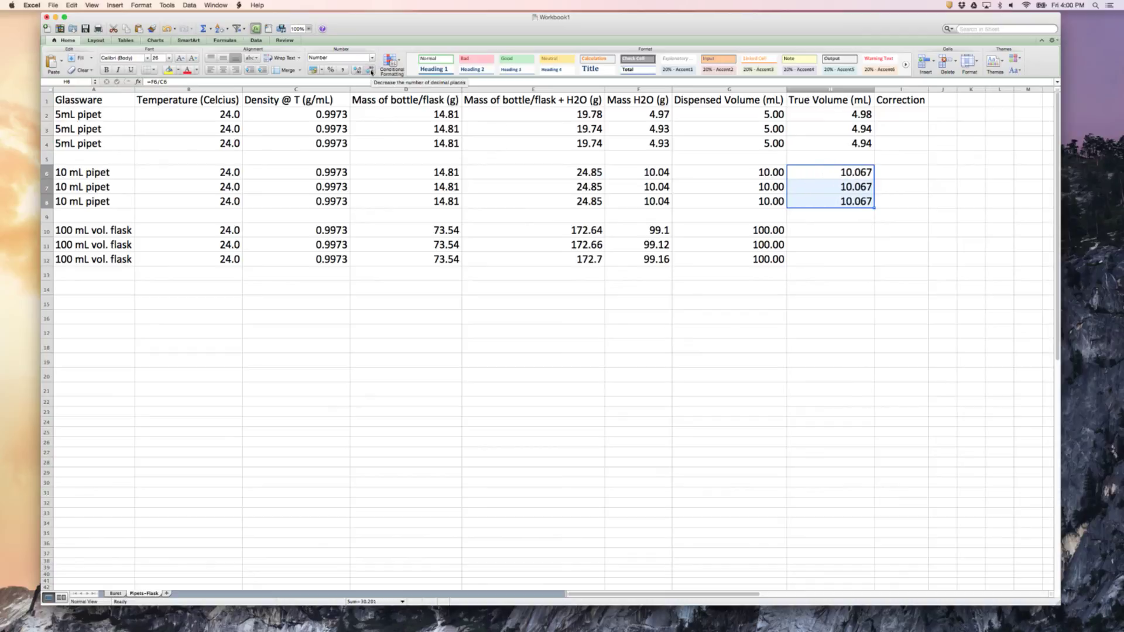
left_click(370, 71)
Calculate the 100 mL flask true volume with =F10/C10 in H10 and fill the formula down to H12
left_click(799, 231)
type("=")
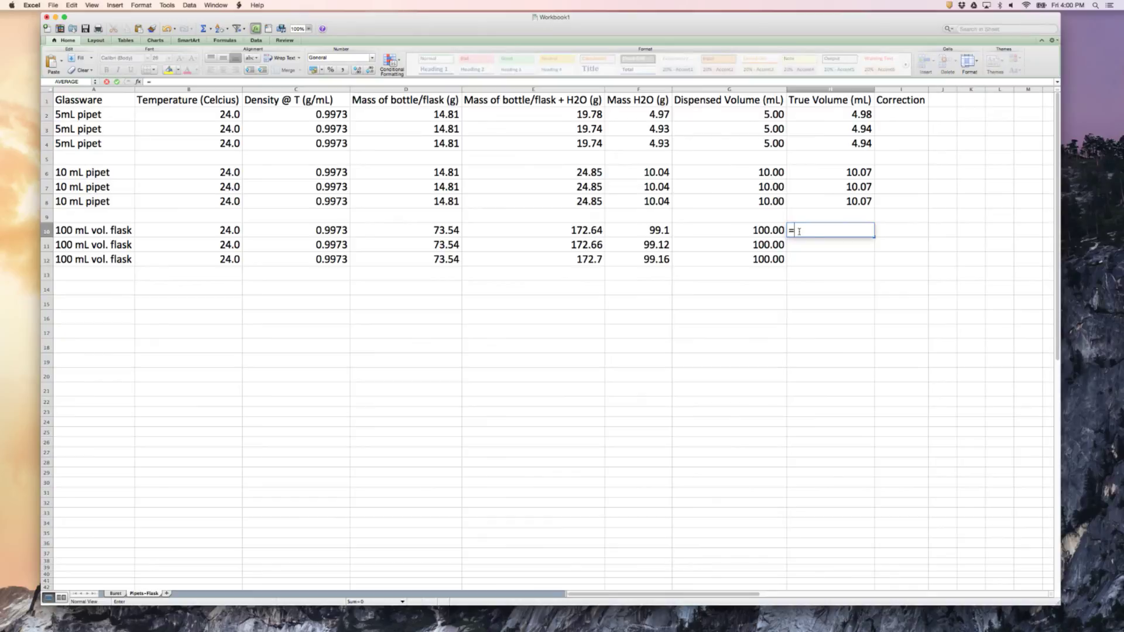
type("F10/C10")
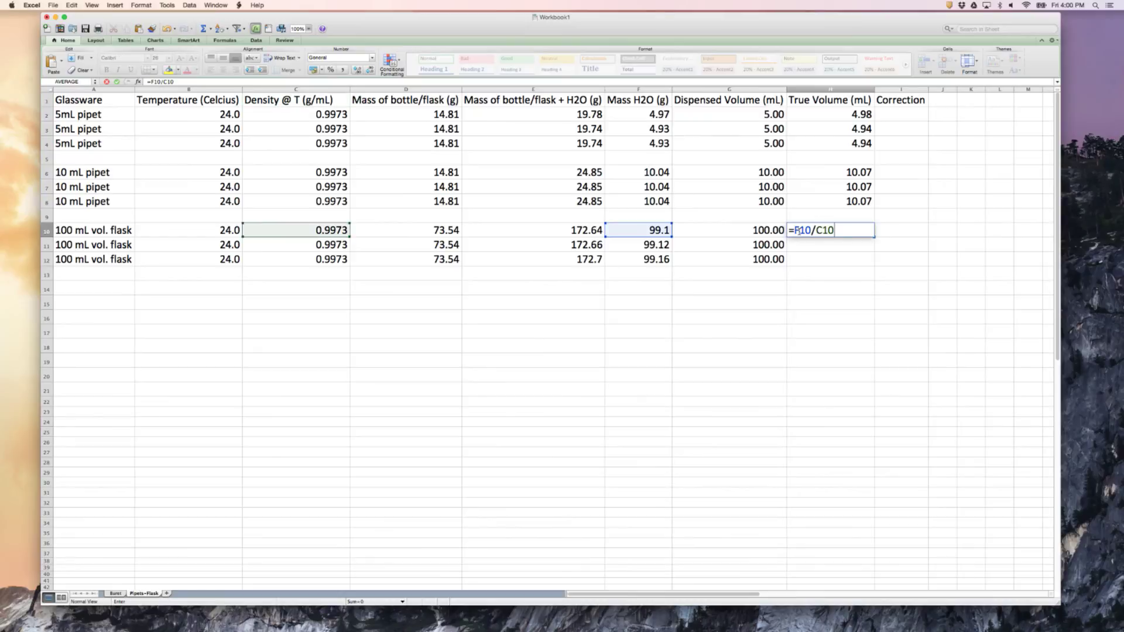
key("Return")
left_click(806, 230)
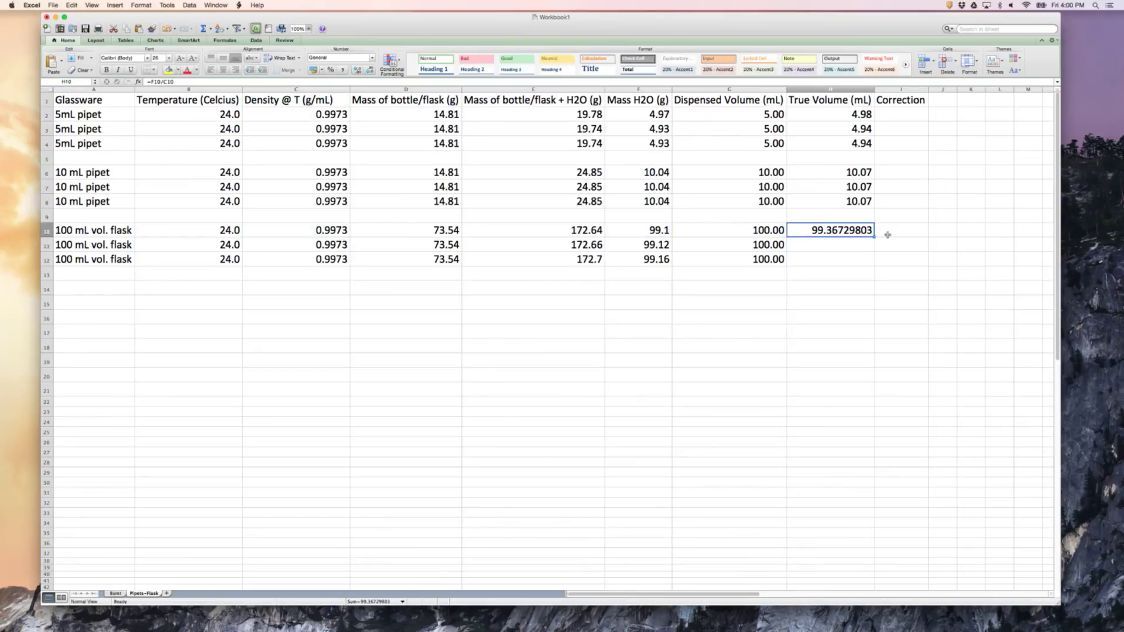
left_click_drag(872, 236, 873, 265)
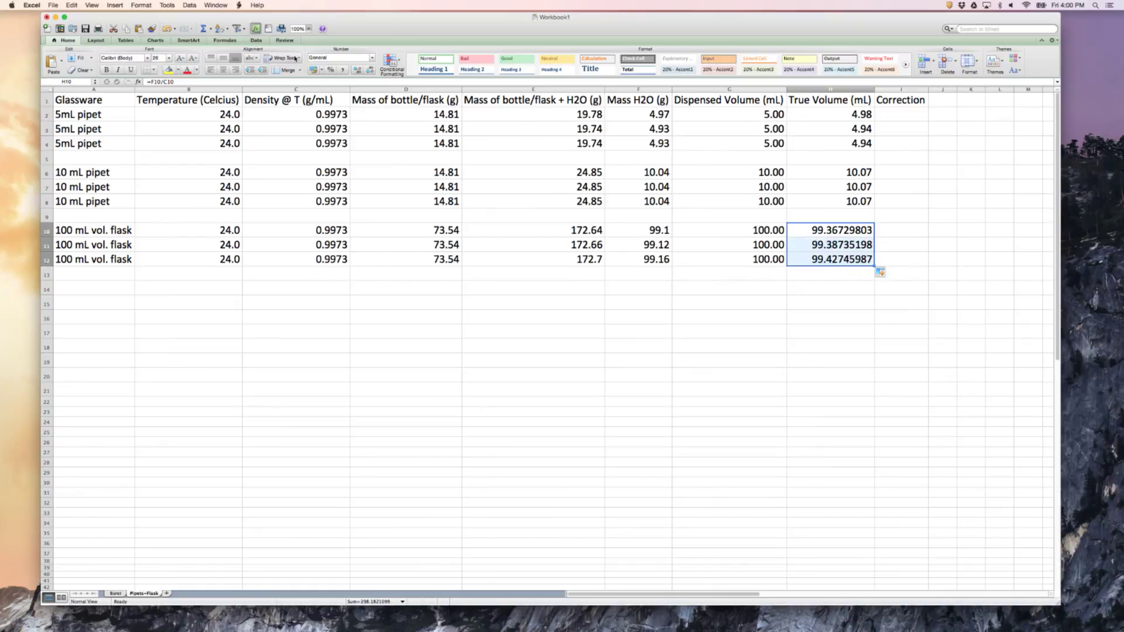
Format the 100 mL flask true volumes in H10:H12 to show two decimal places
left_click(356, 71)
left_click(356, 71)
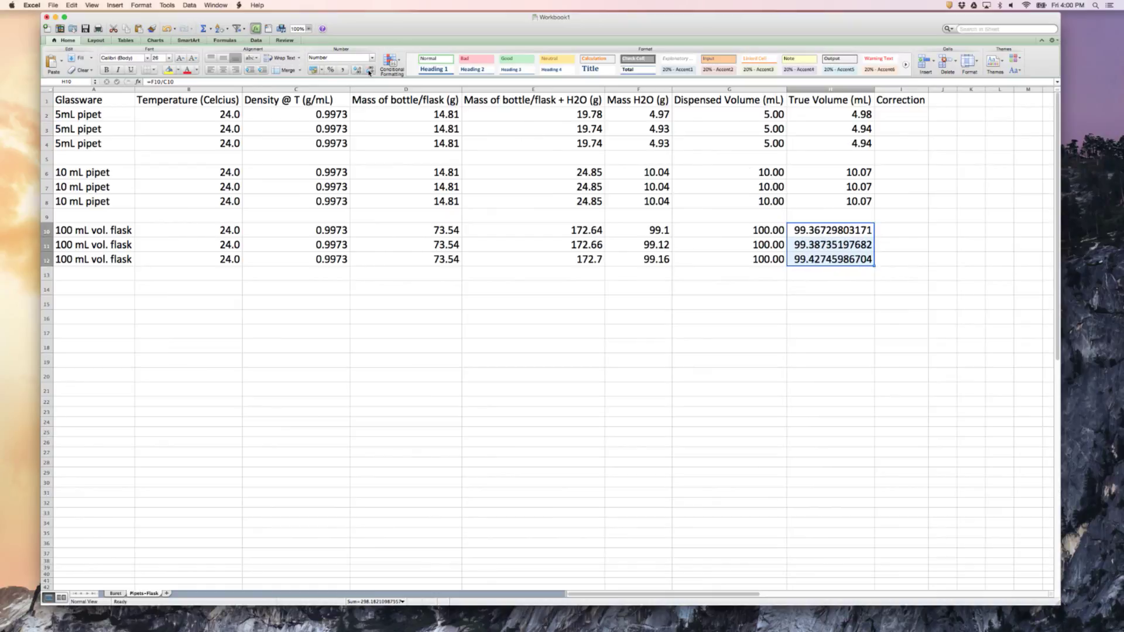
left_click(370, 72)
left_click(369, 72)
left_click(369, 72)
left_click(370, 72)
left_click(369, 71)
left_click(369, 72)
left_click(369, 71)
left_click(369, 71)
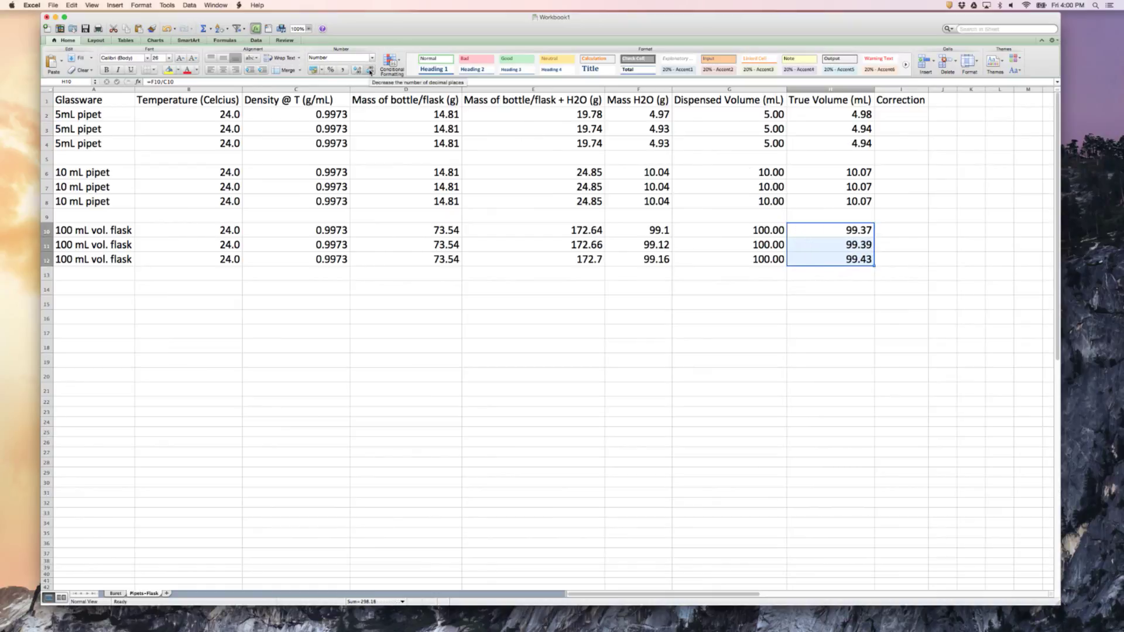
left_click(675, 311)
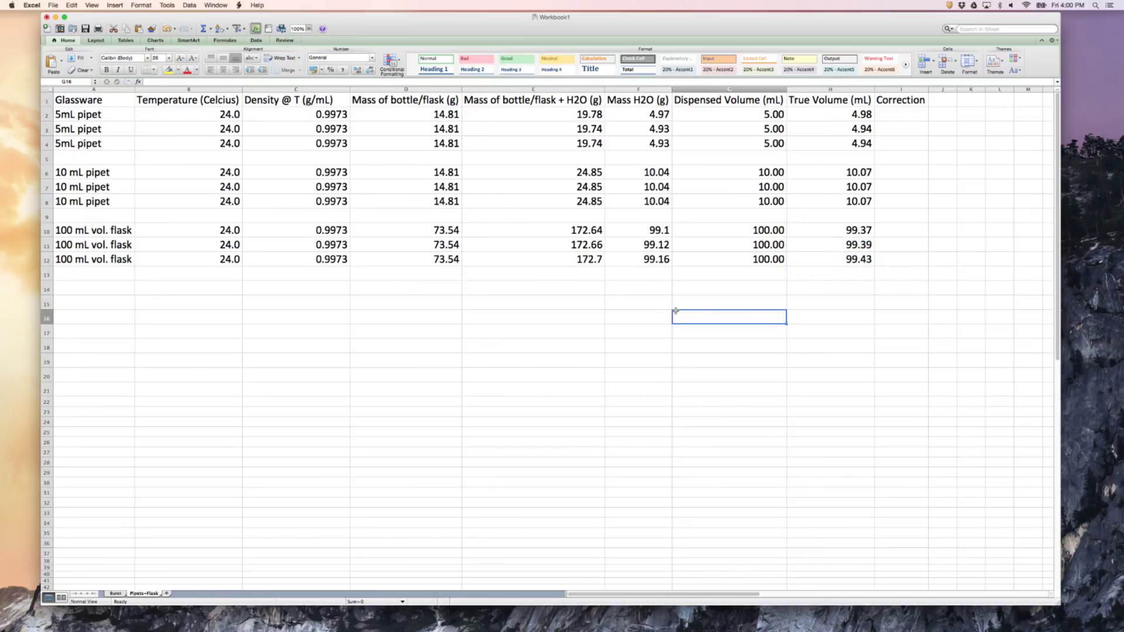
Calculate the correction with =H2-G2 in I2 and fill the formula down to I12
left_click(883, 117)
type("=")
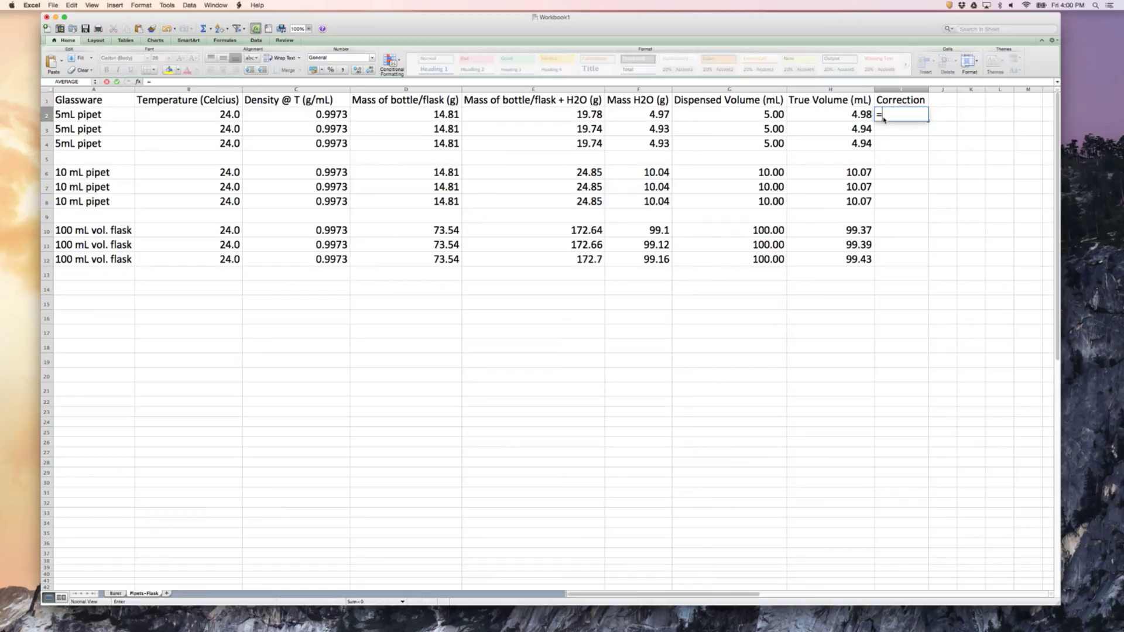
type("H")
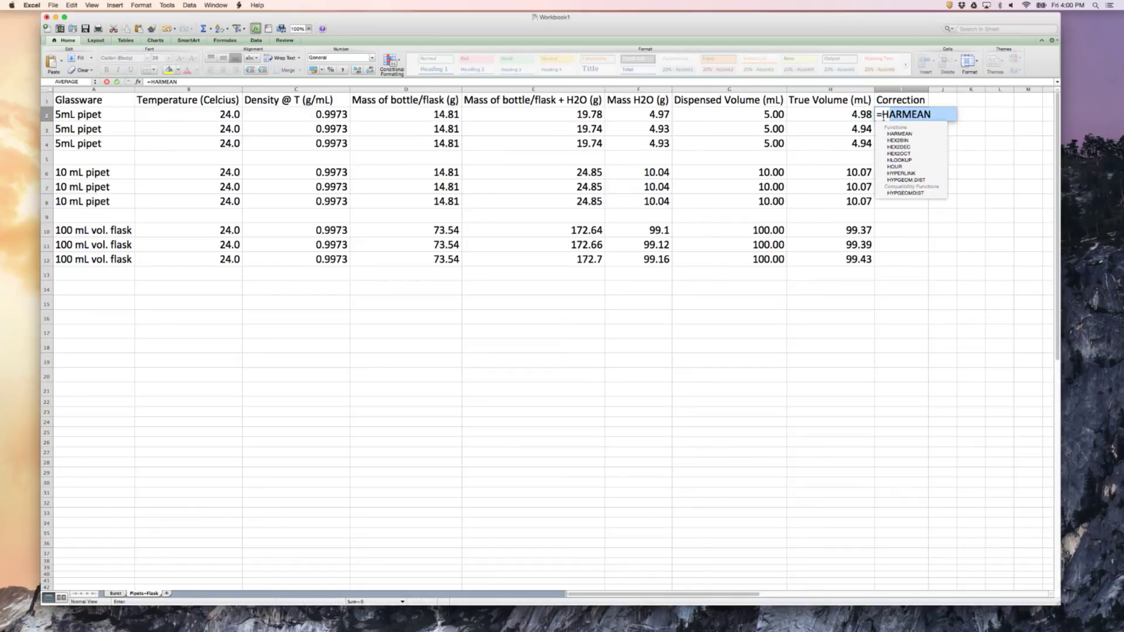
type("2-")
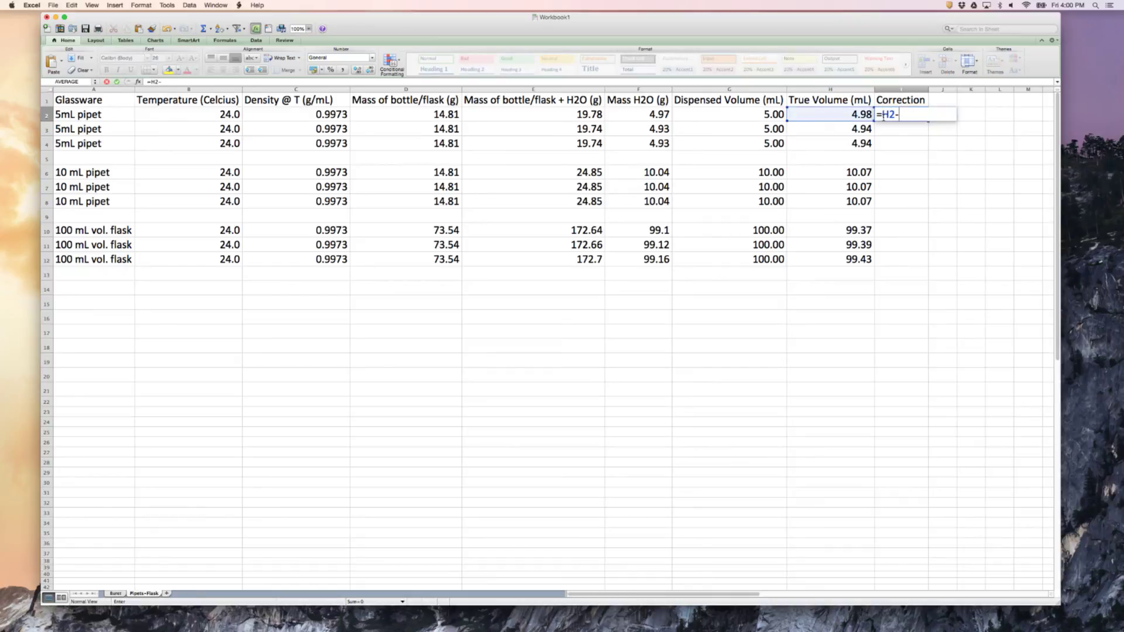
type("G2")
key("Return")
left_click(922, 117)
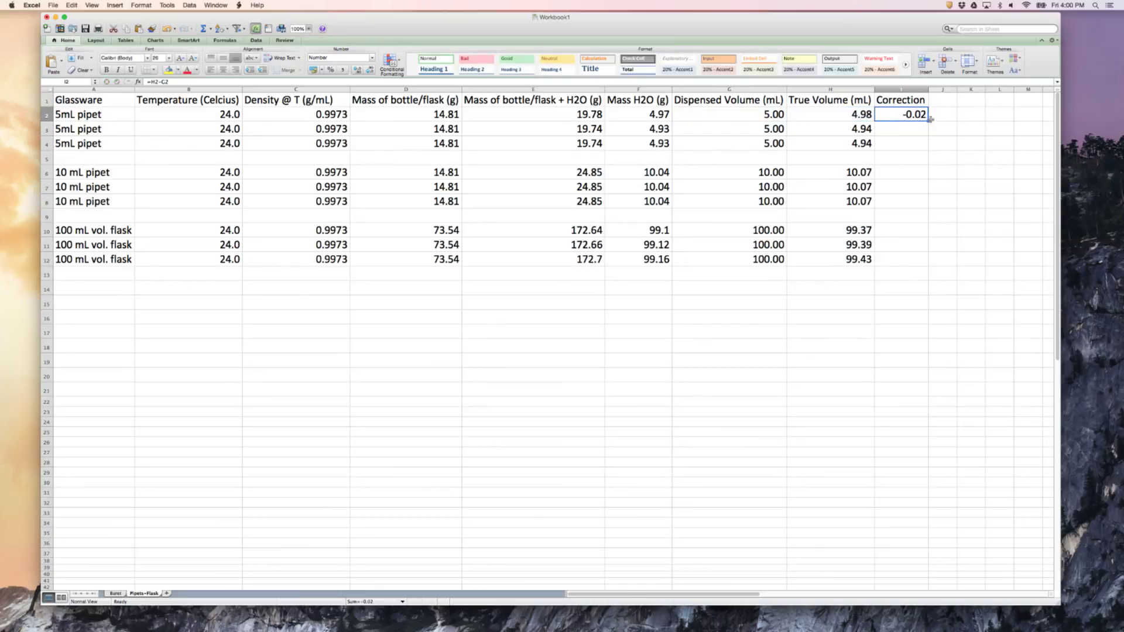
left_click_drag(927, 121, 935, 261)
Clear the correction formulas from the blank separator rows in I5 and I9
left_click(907, 157)
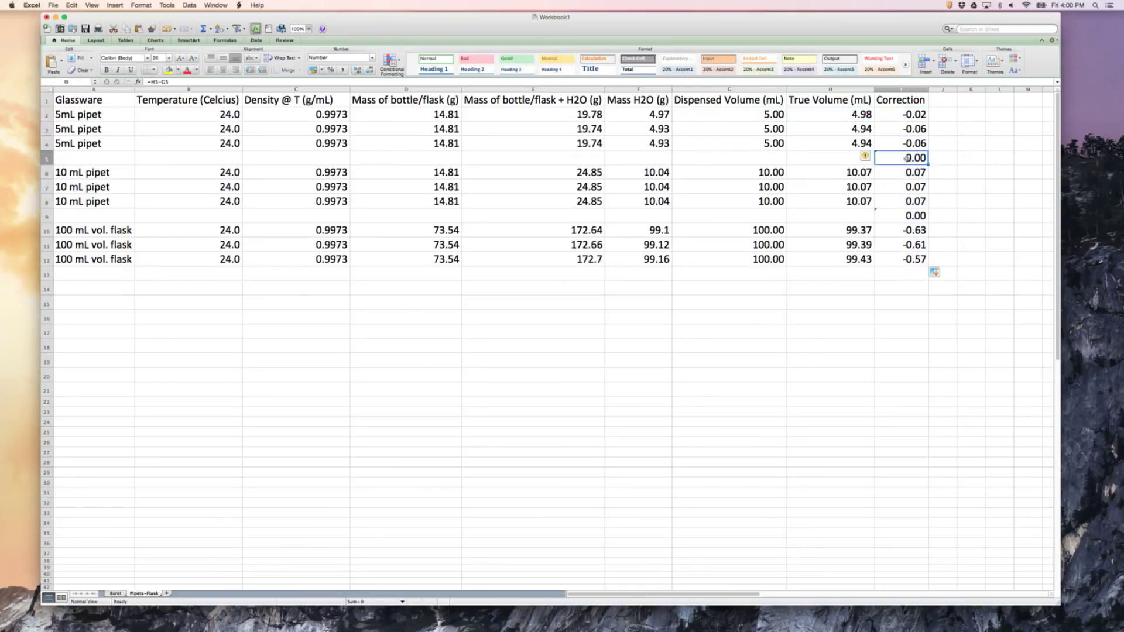
key("BackSpace")
left_click(905, 218)
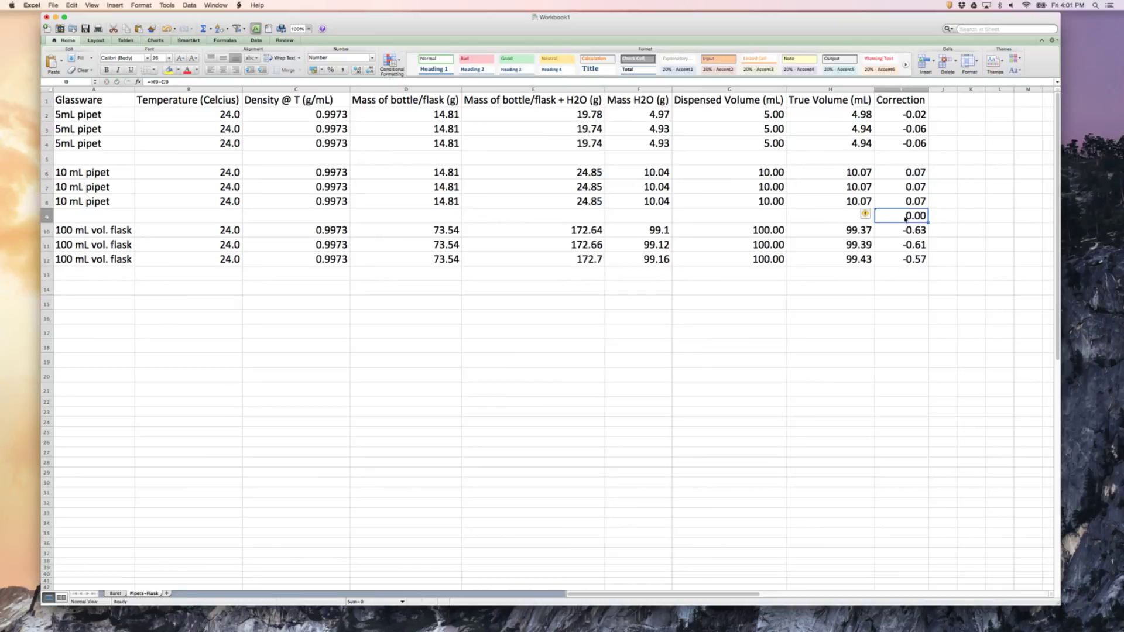
key("BackSpace")
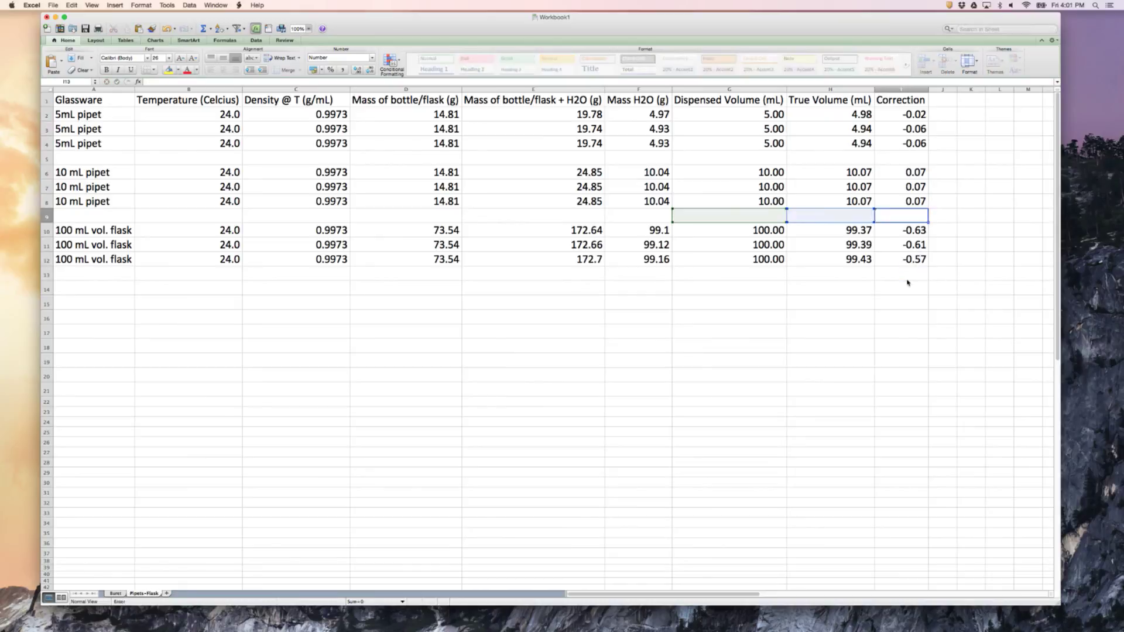
left_click(907, 283)
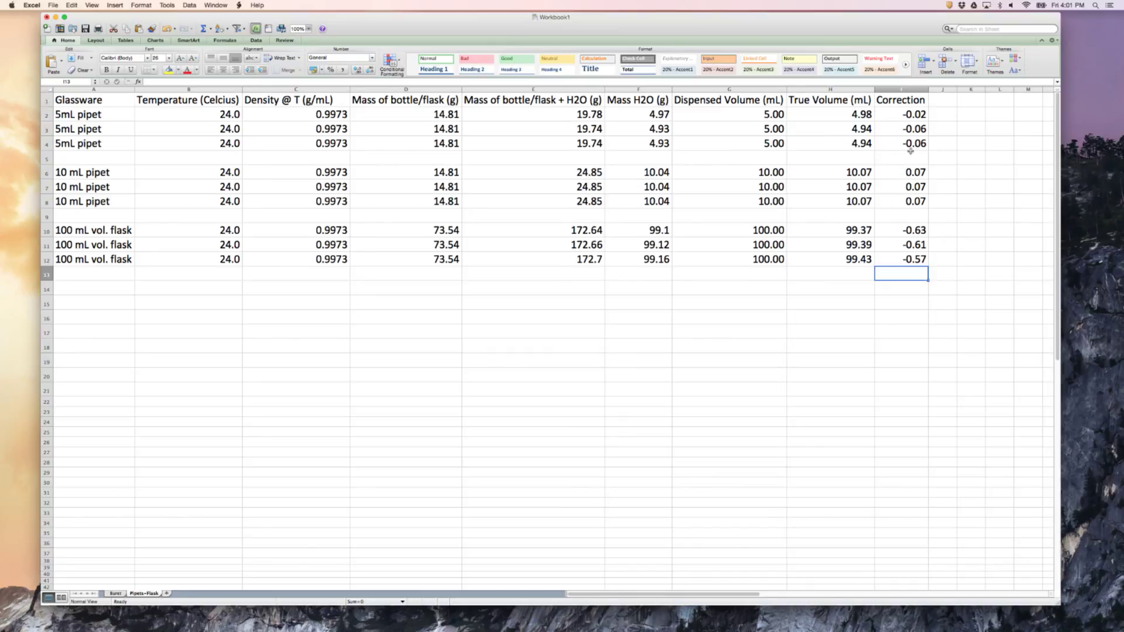
Enter a bold AVG label in J2 beside the 5 mL pipet corrections
left_click(943, 115)
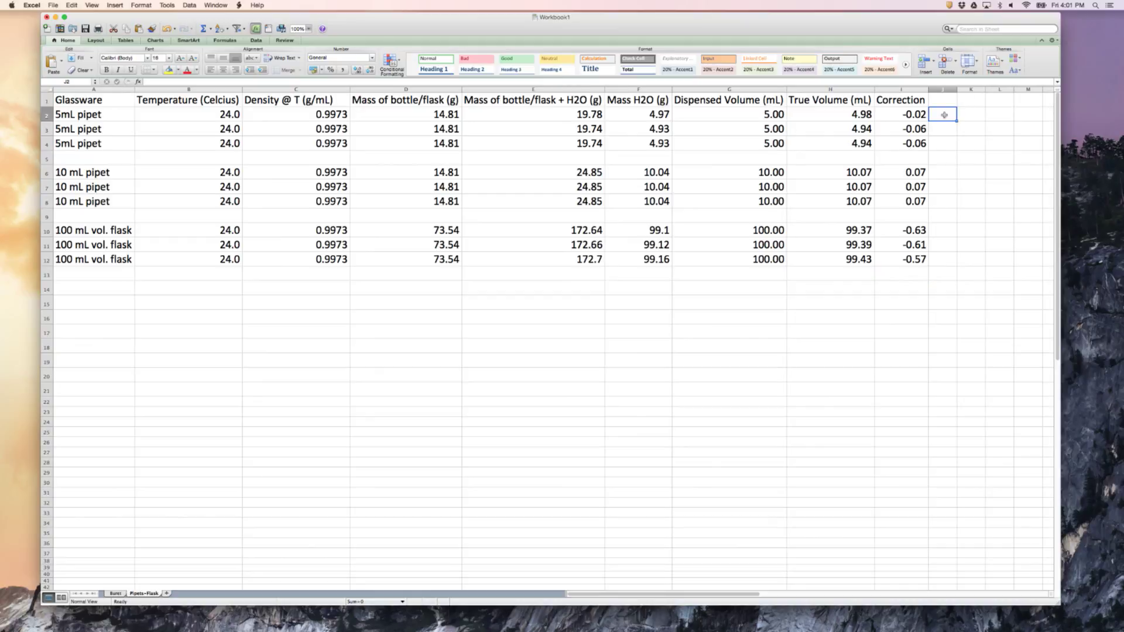
key("super+b")
type("AAV")
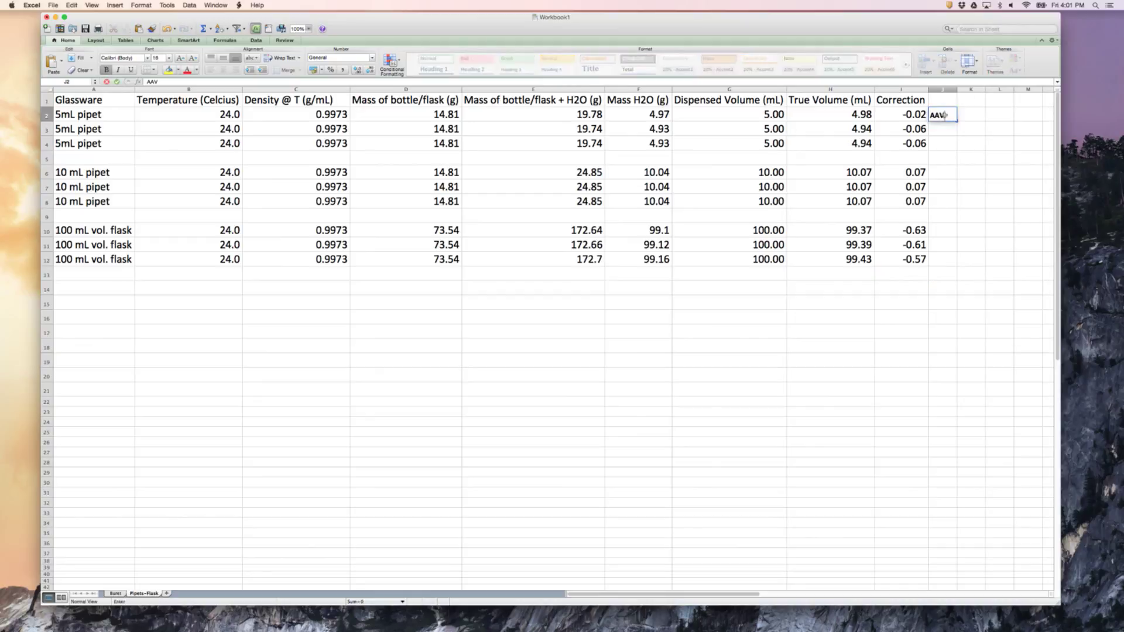
key("BackSpace")
key("BackSpace")
type("V")
key("Return")
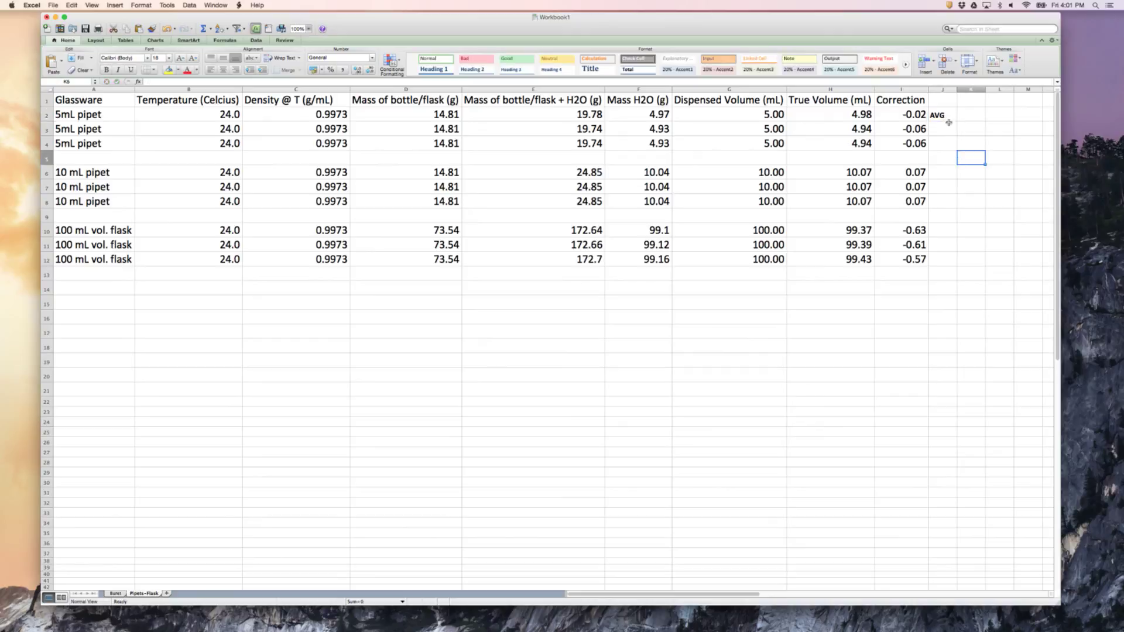
Copy the AVG label from J2 to J6 and J10 for the 10 mL pipet and 100 mL flask
left_click(943, 116)
key("super+c")
key("Down")
key("Down")
key("Down")
key("Down")
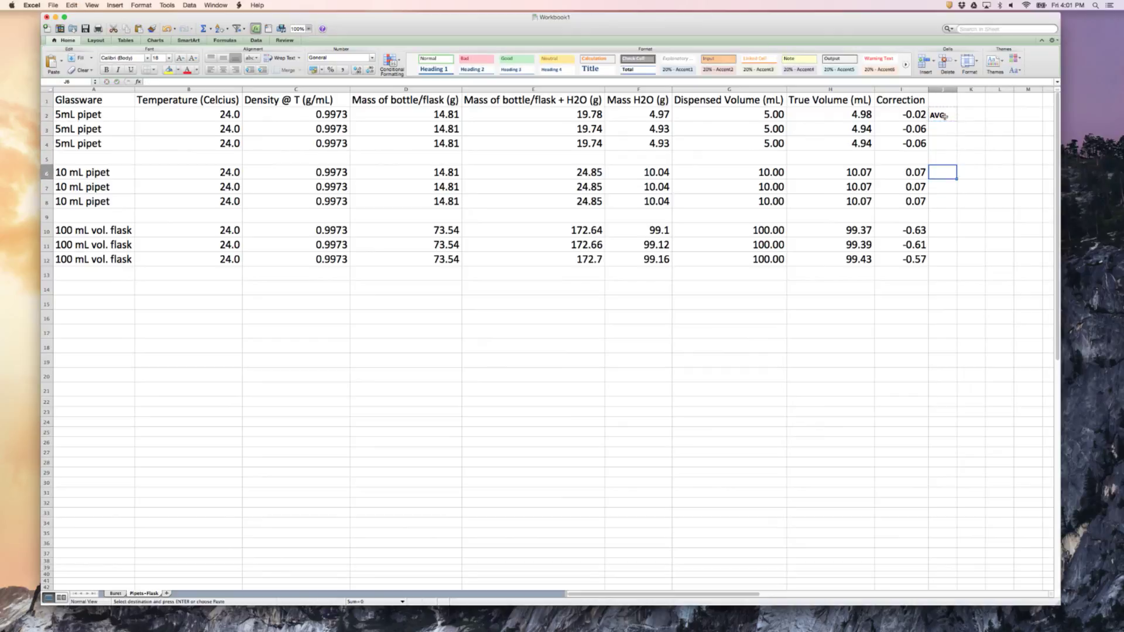
key("super+v")
key("Down")
key("Down")
key("Down")
key("Down")
key("super+v")
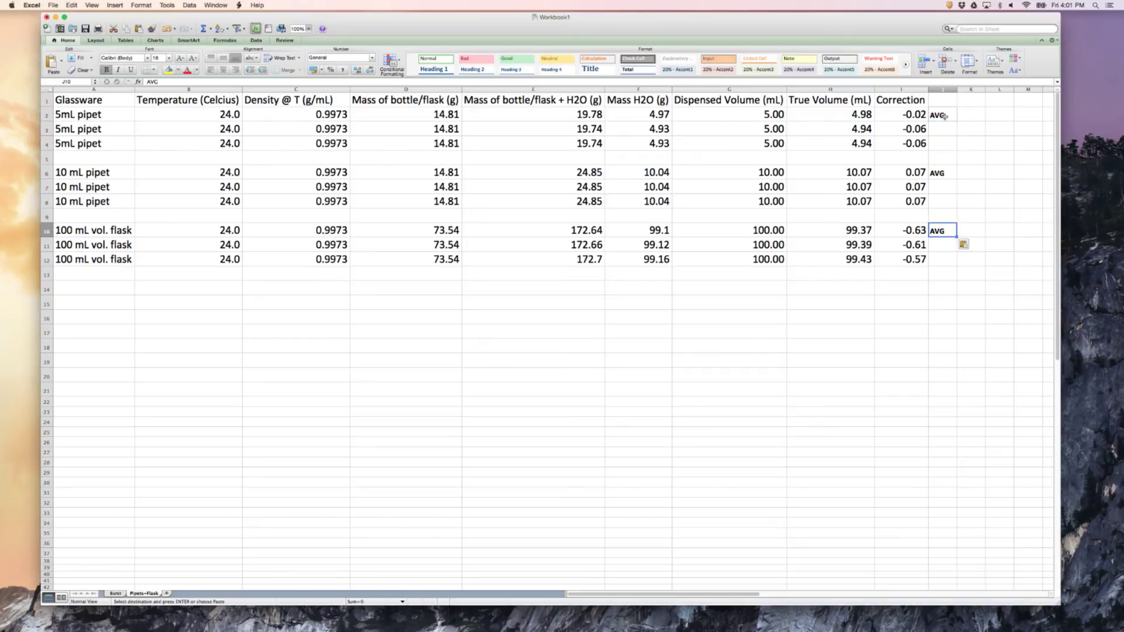
Highlight the AVG labels and the cells below them in J2:J3, J6:J7 and J10:J11 with yellow fill
key("Up")
key("Up")
key("Up")
key("Up")
left_click_drag(945, 115, 937, 132)
left_click_drag(934, 173, 934, 188)
left_click_drag(935, 231, 935, 251)
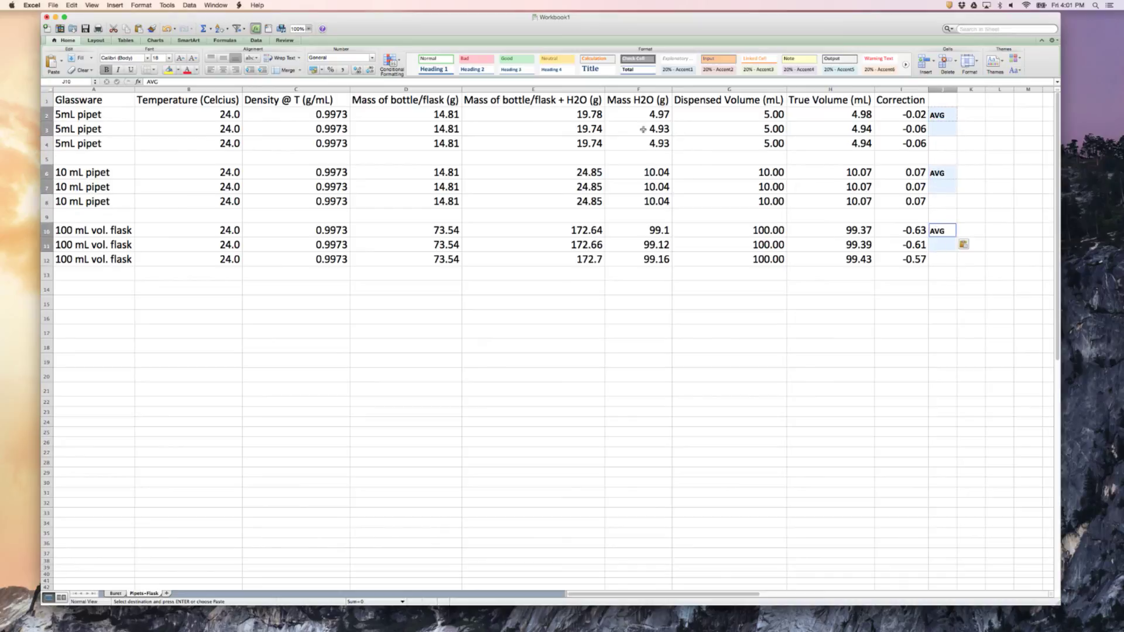
left_click(171, 70)
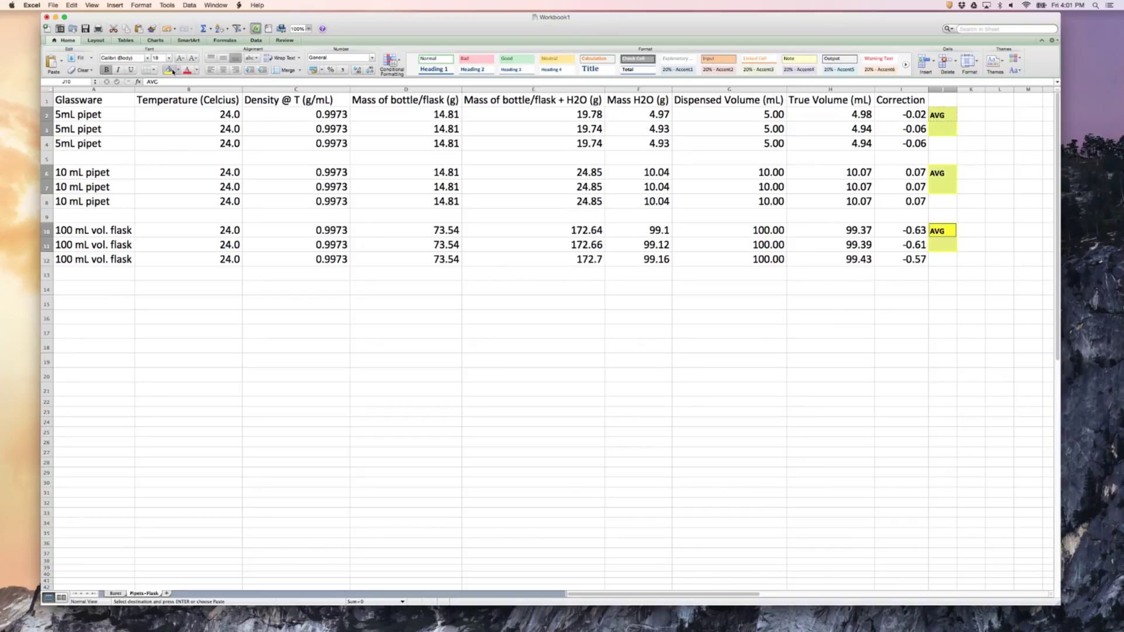
left_click(901, 298)
Calculate the average 5 mL pipet correction in J3 with =AVERAGE(I2:I4)
left_click(936, 127)
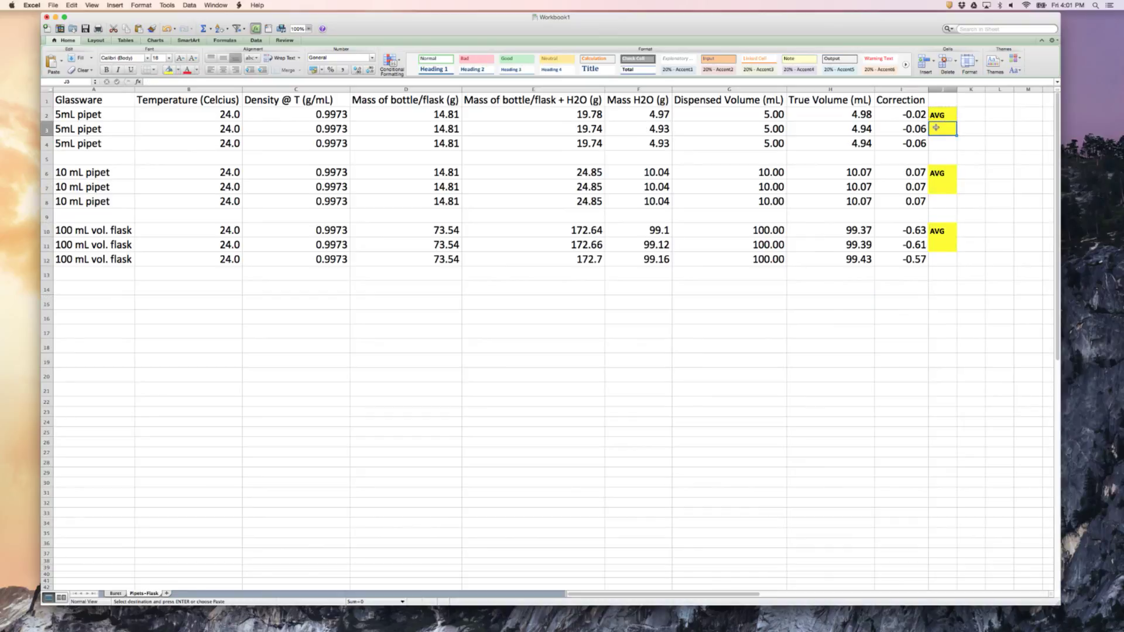
type("=")
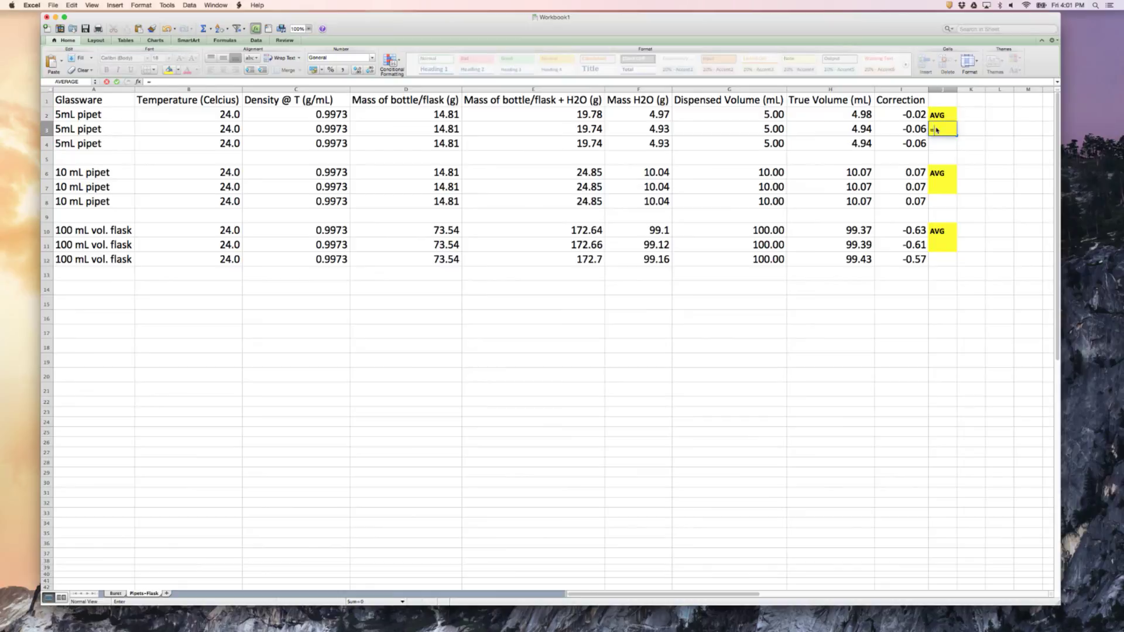
type("average")
key("Tab")
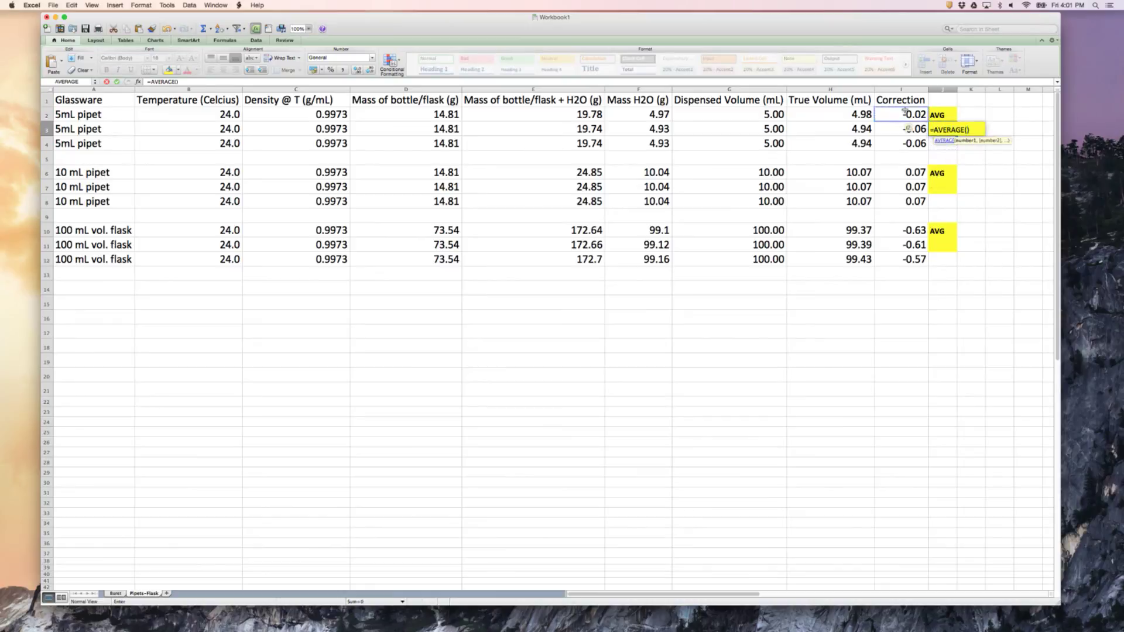
left_click_drag(904, 110, 906, 149)
key("Return")
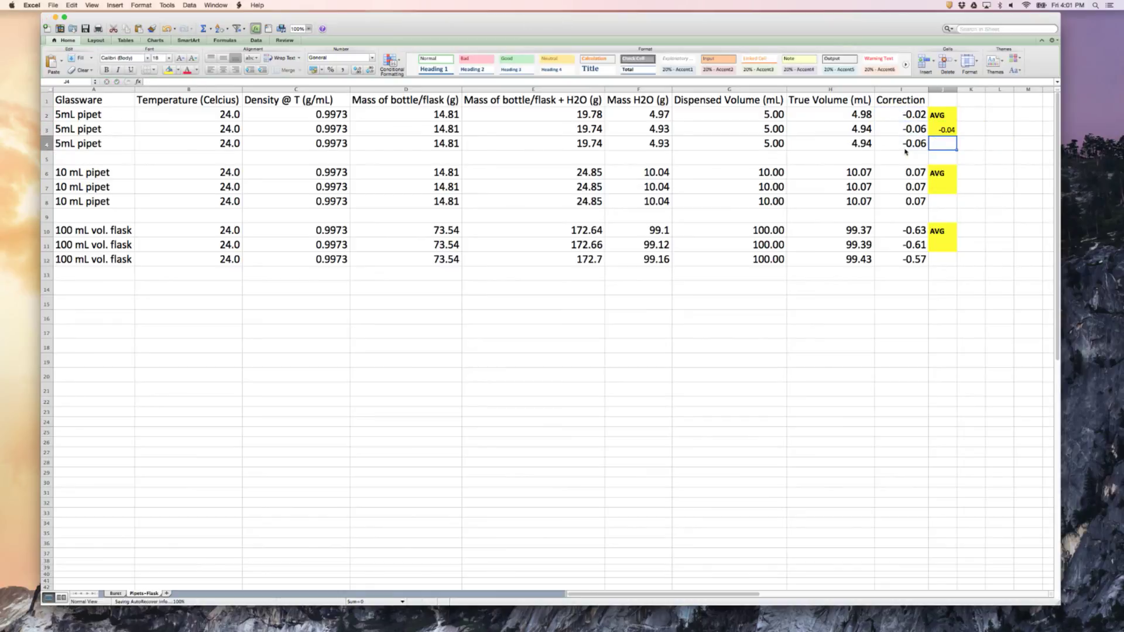
Calculate the average 10 mL pipet correction in J7 with =AVERAGE(I6:I8)
left_click(940, 185)
type("=average")
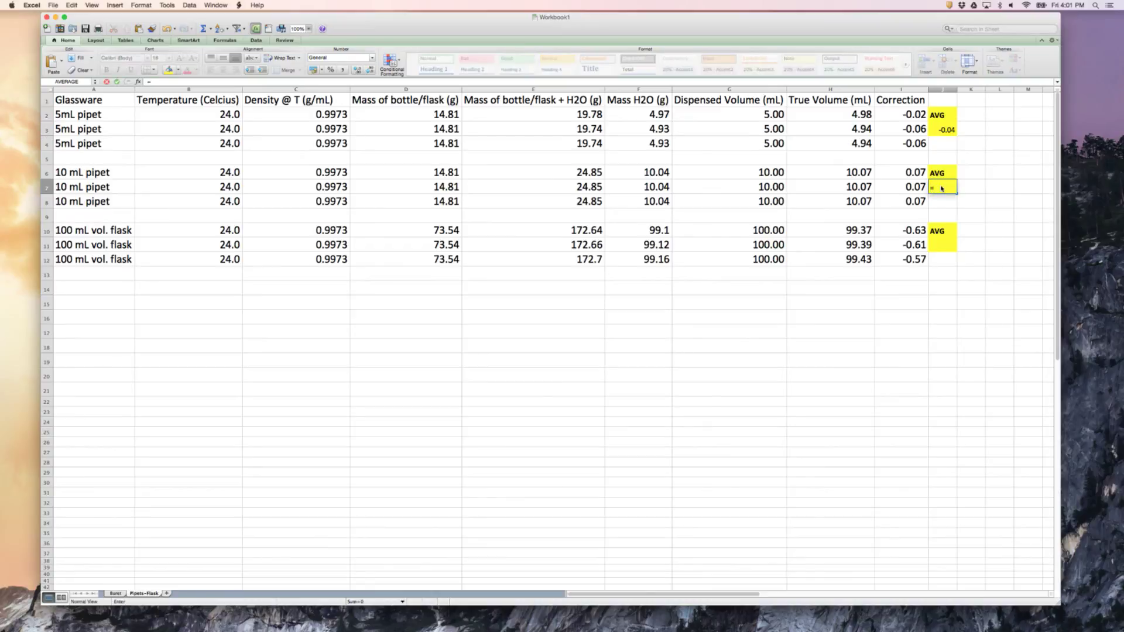
key("Tab")
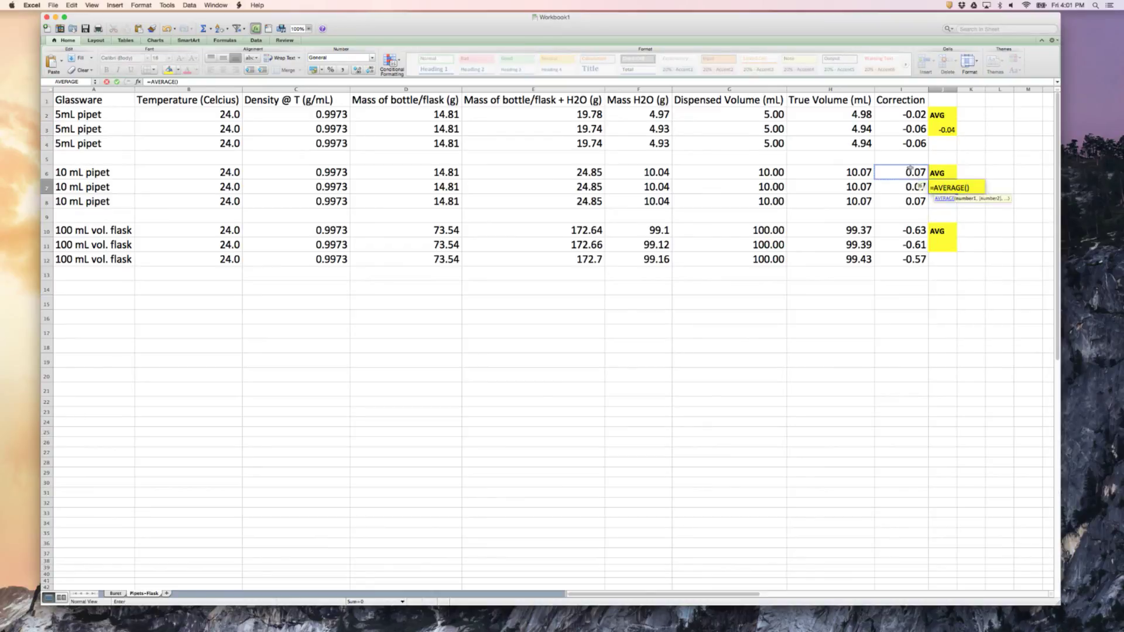
left_click_drag(909, 169, 910, 201)
key("Return")
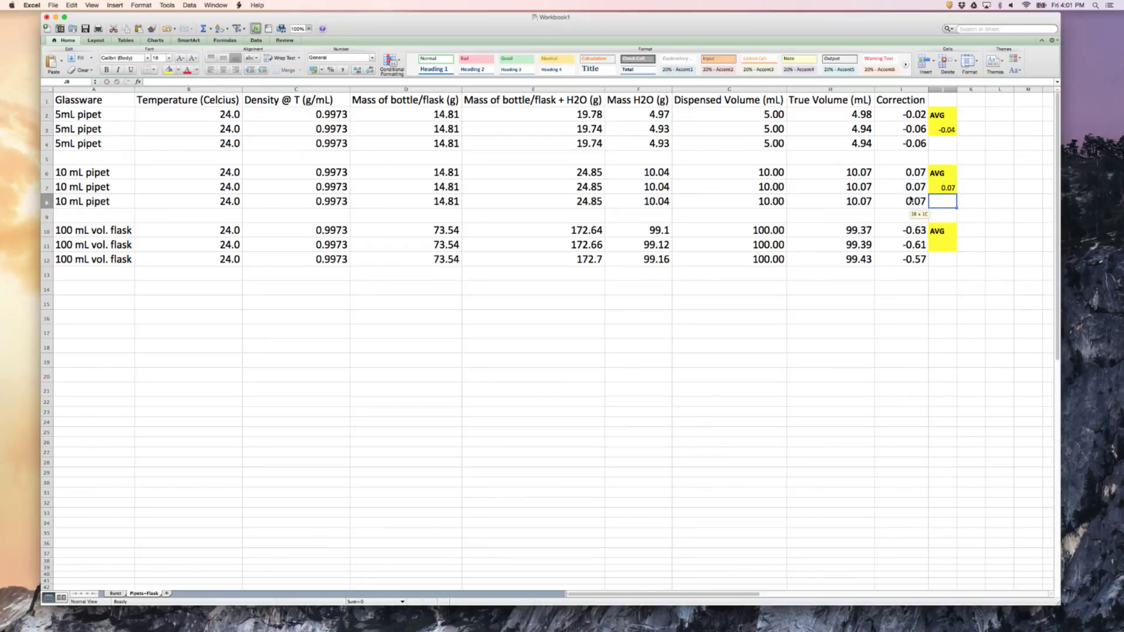
Calculate the average 100 mL flask correction in J11 with =AVERAGE(I10:I12)
left_click(938, 243)
type("=average")
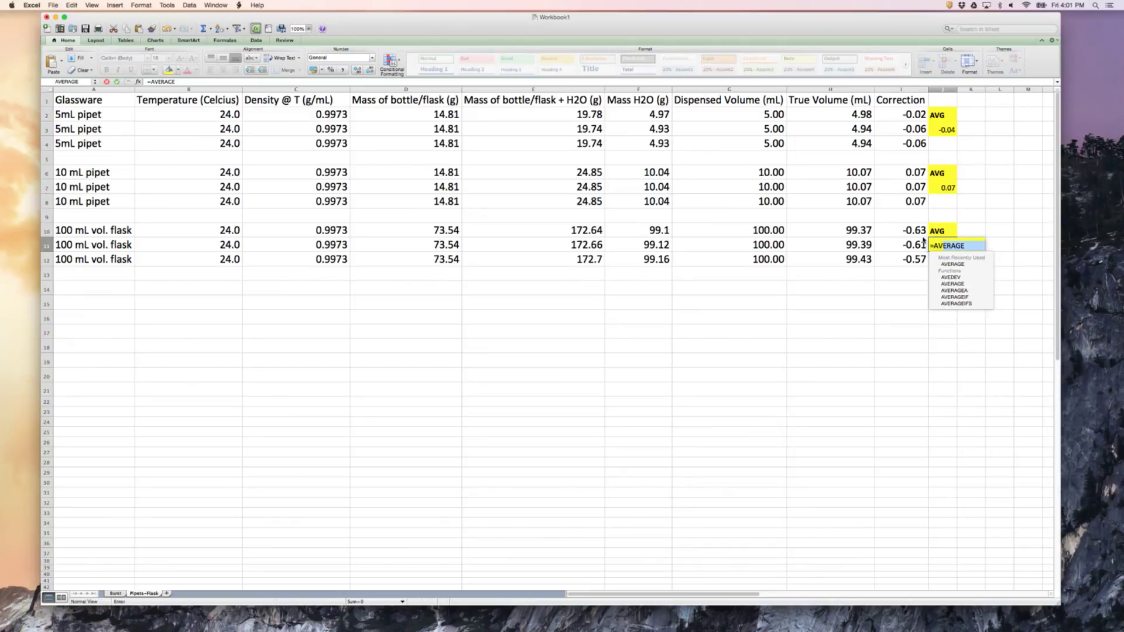
key("Tab")
left_click_drag(909, 230, 920, 263)
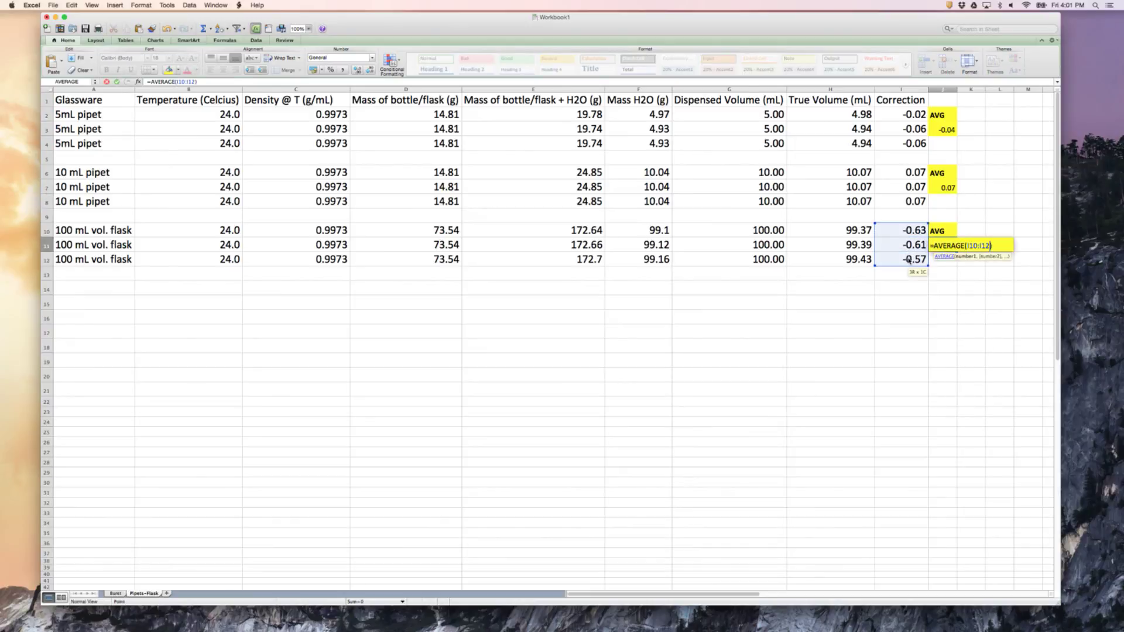
key("Return")
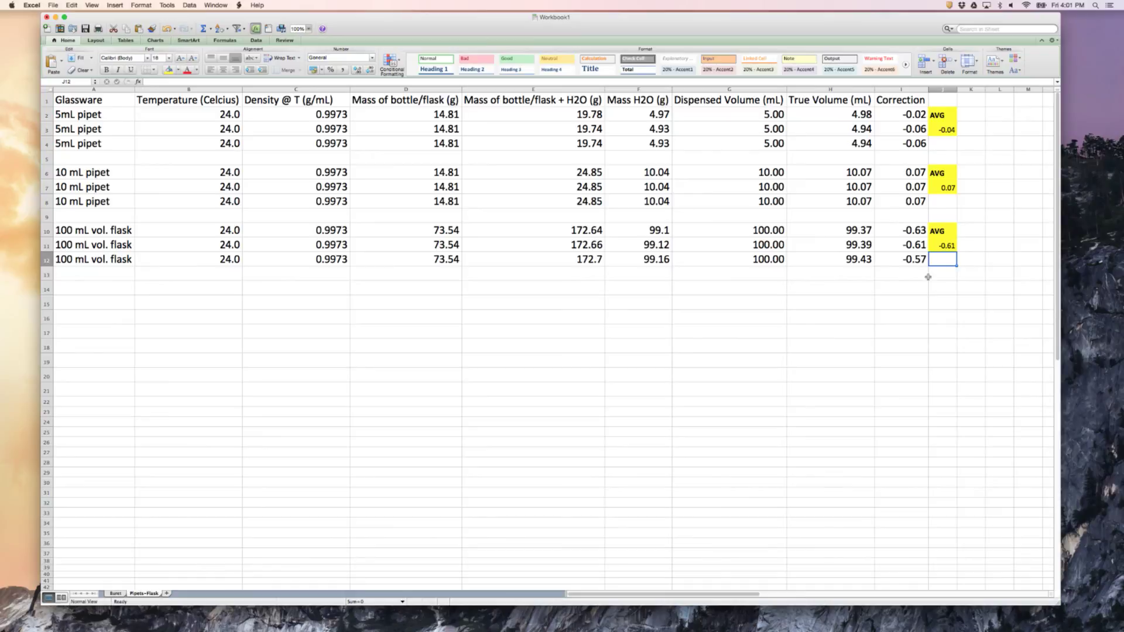